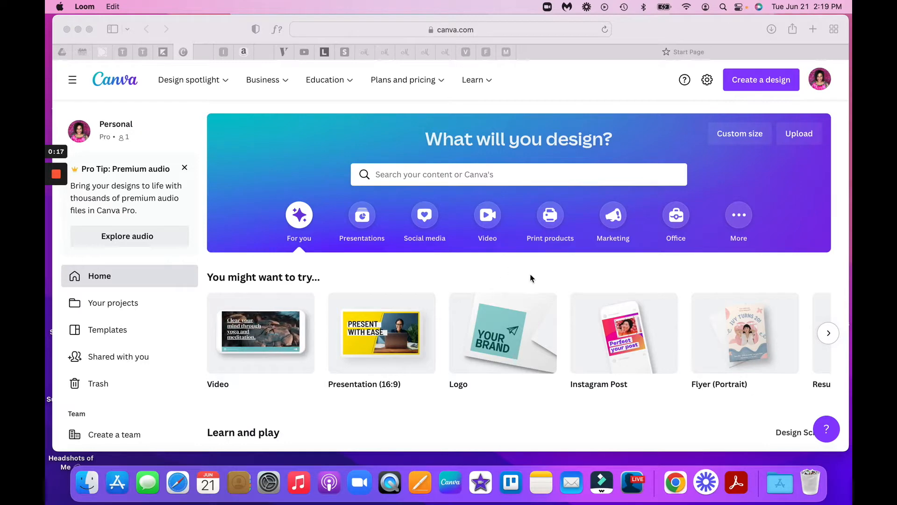
Browse the home page and its carousel of suggested design types.
scroll(575, 271, down, 4)
scroll(575, 272, down, 4)
scroll(575, 272, up, 5)
scroll(575, 272, up, 3)
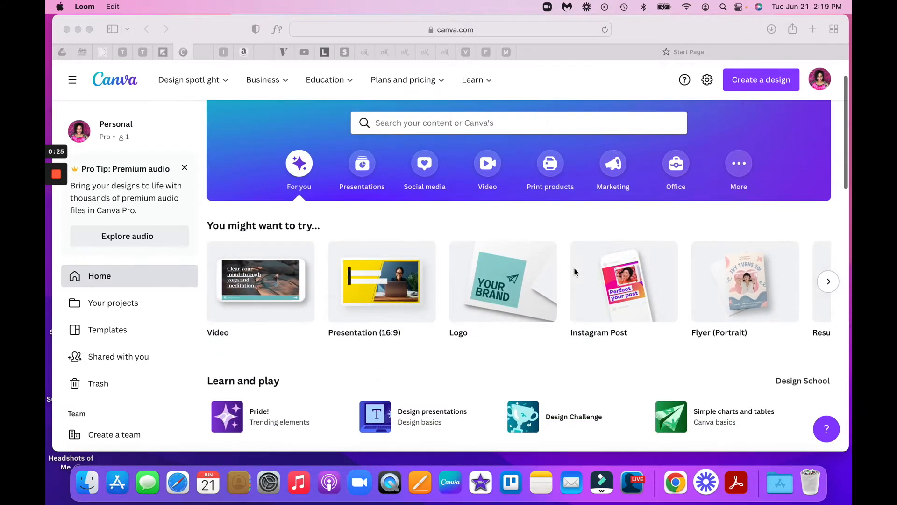
scroll(575, 272, down, 2)
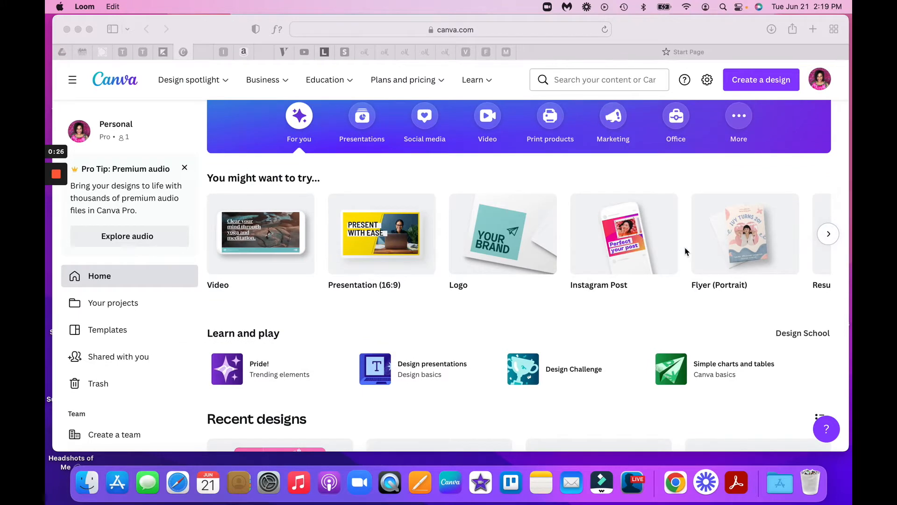
click(828, 236)
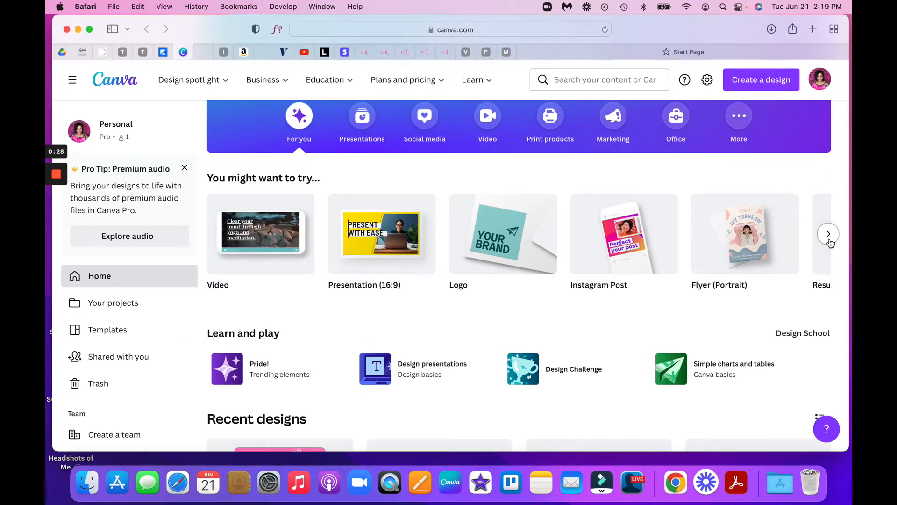
click(829, 234)
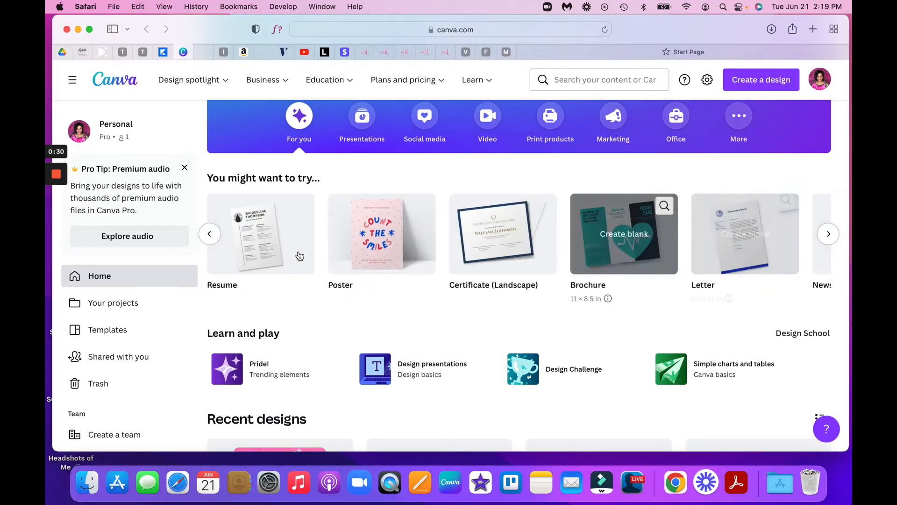
click(210, 233)
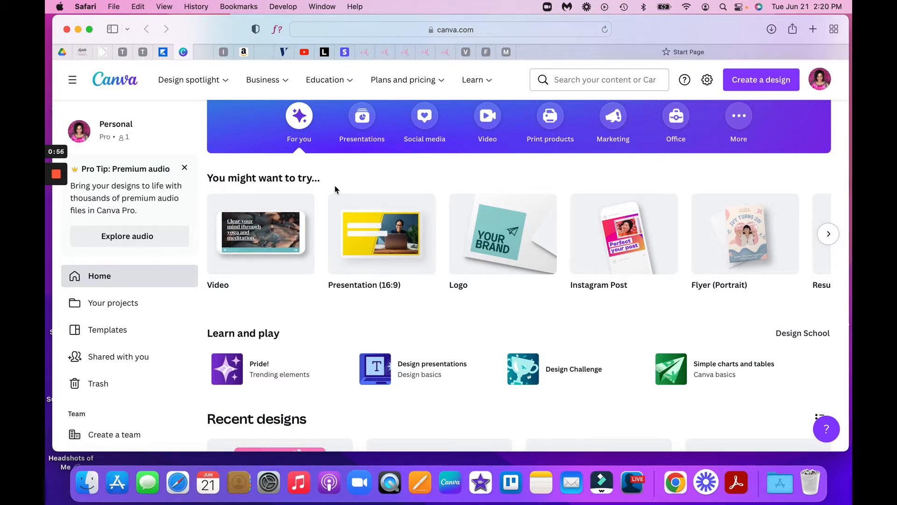
Search the templates for "facebook post" and create a blank Facebook Post design.
click(605, 83)
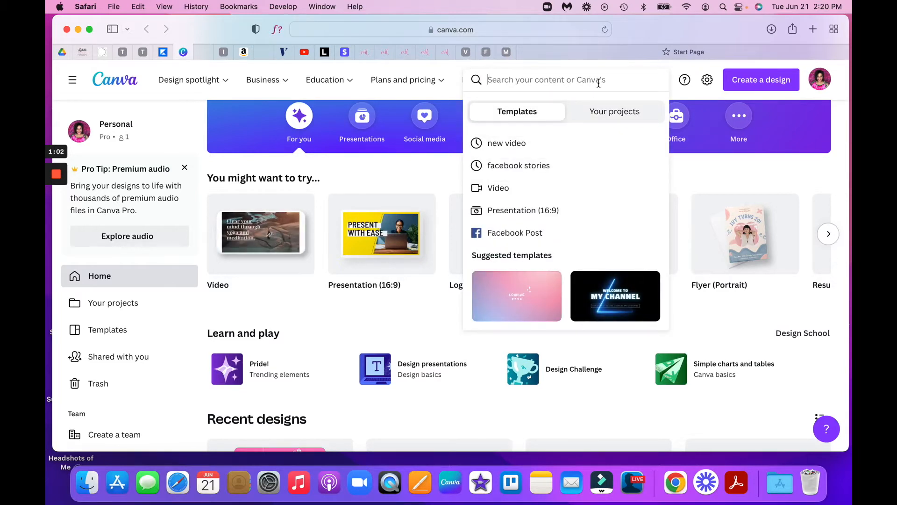
text(faceboo)
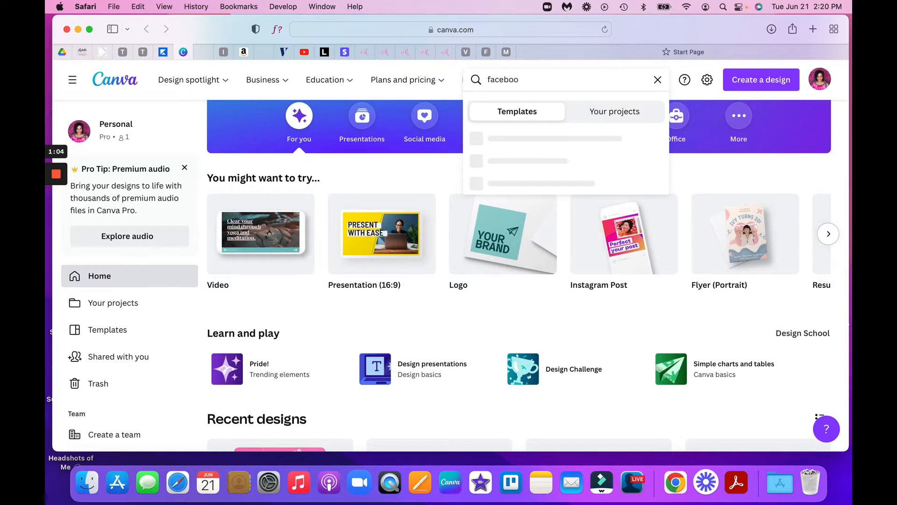
text(k post)
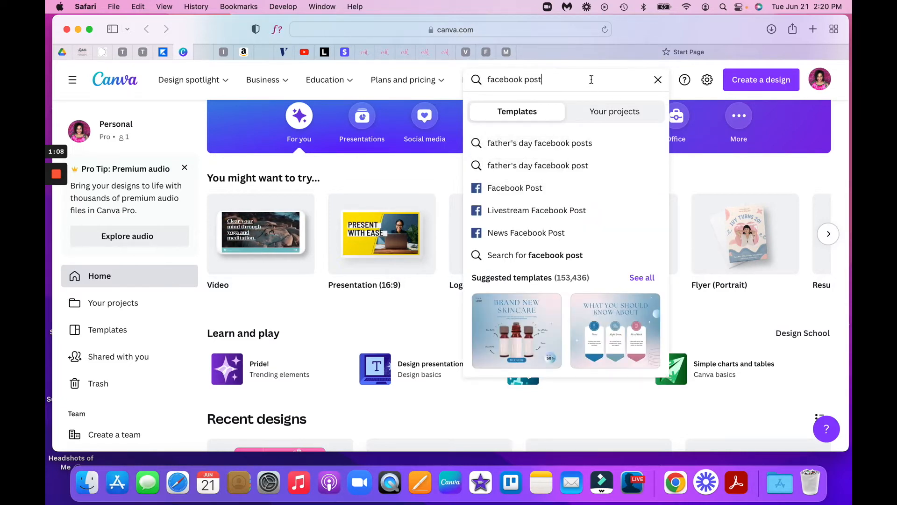
click(521, 189)
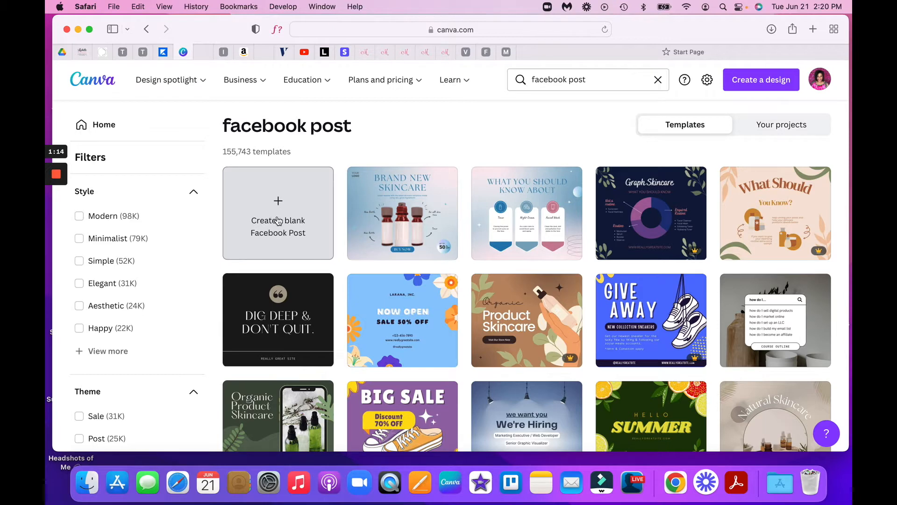
click(284, 218)
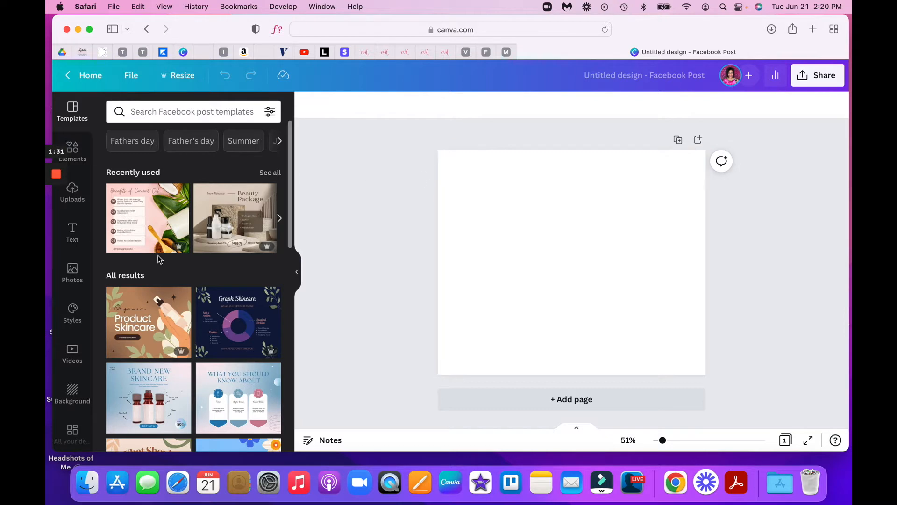
Look through the suggested Facebook post templates for design ideas.
scroll(158, 257, down, 10)
scroll(159, 260, down, 2)
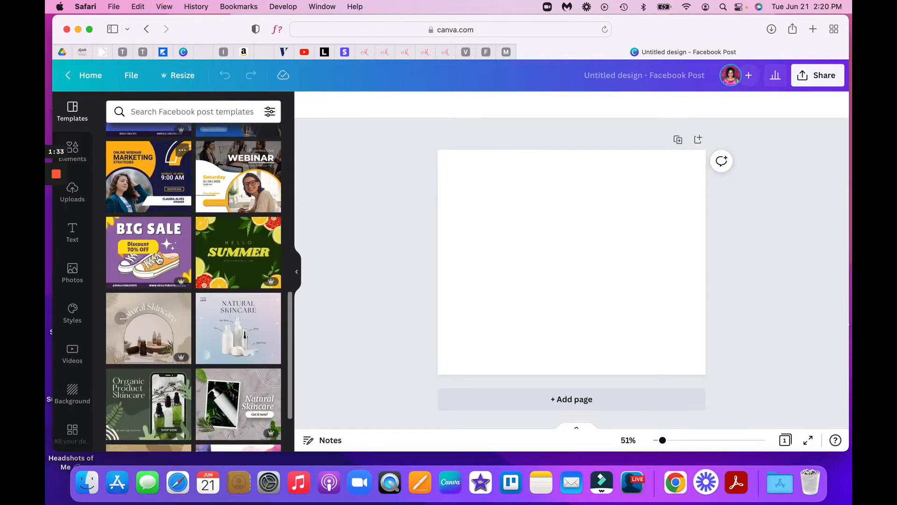
scroll(159, 261, down, 4)
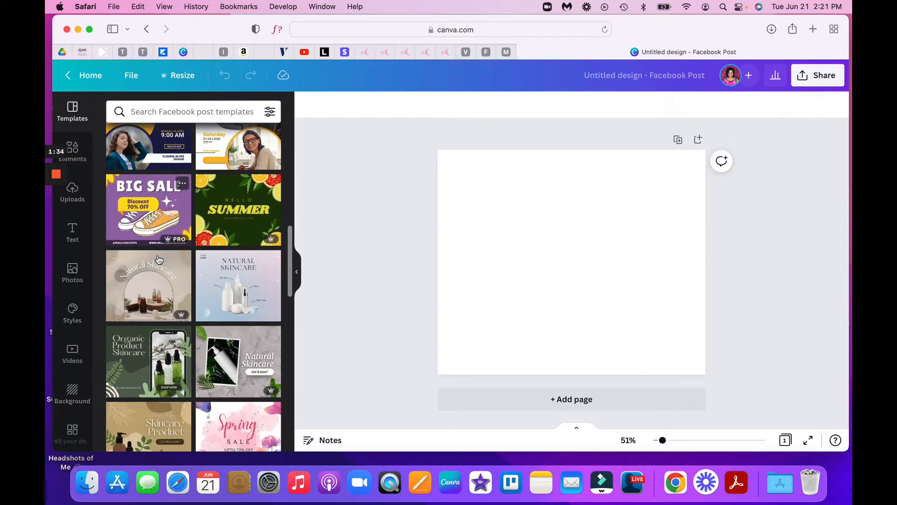
scroll(159, 260, up, 8)
scroll(159, 259, up, 10)
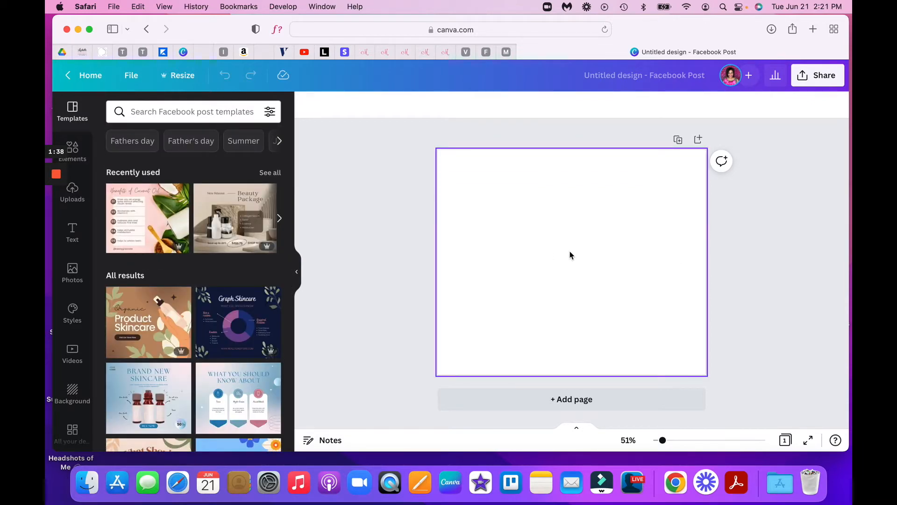
Title the design "e" and search the elements library for "Pink Office".
click(79, 152)
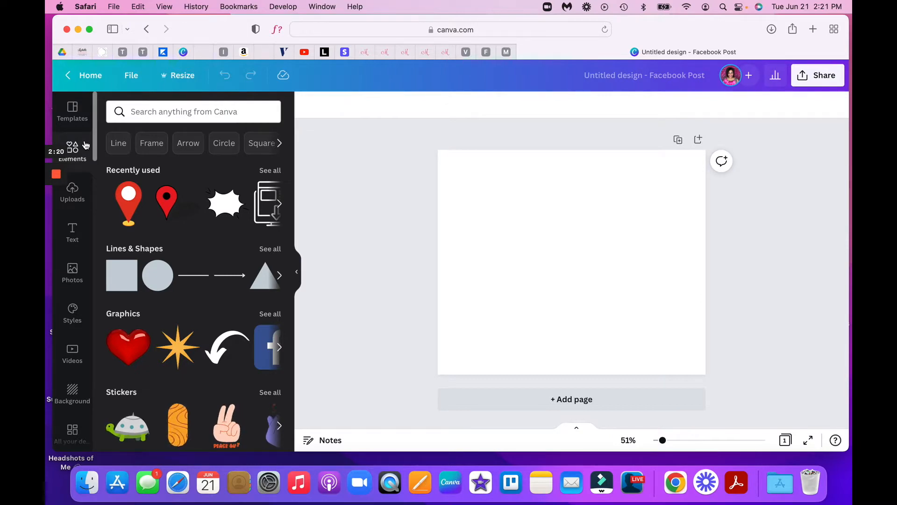
text(e)
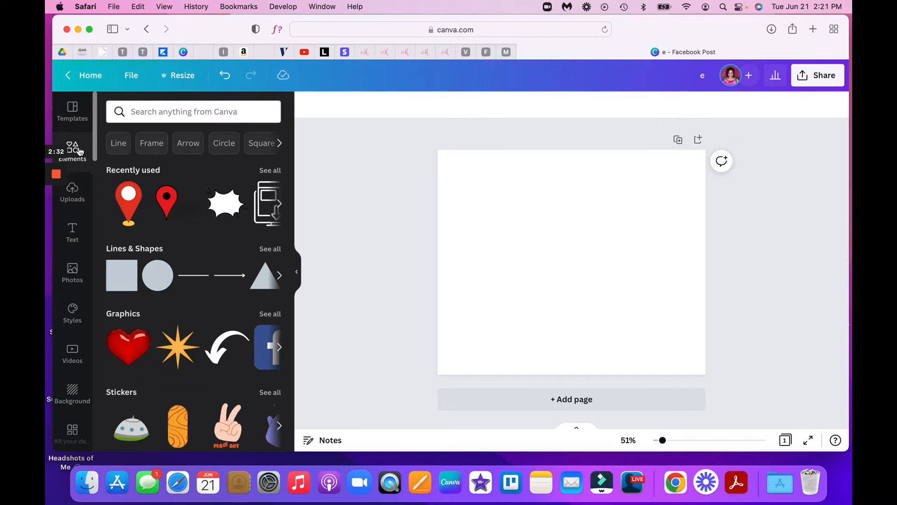
click(150, 109)
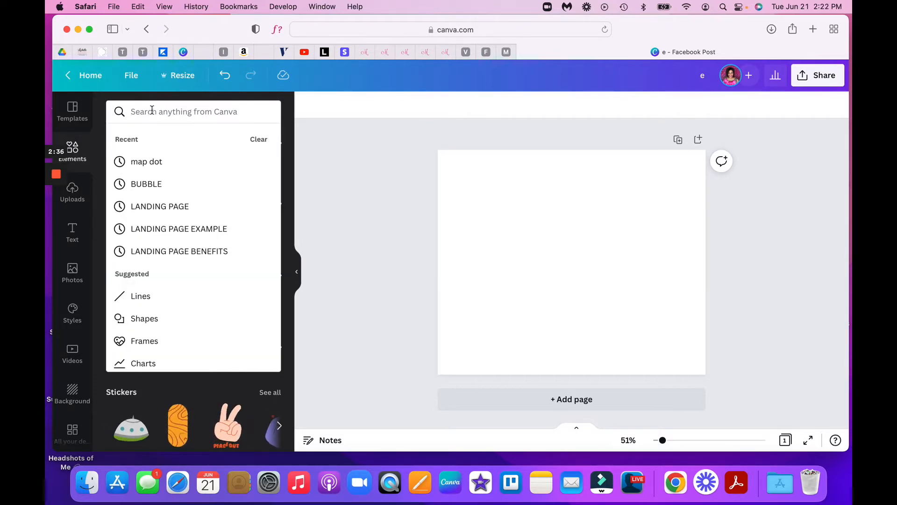
text(Pink Office)
key(Return)
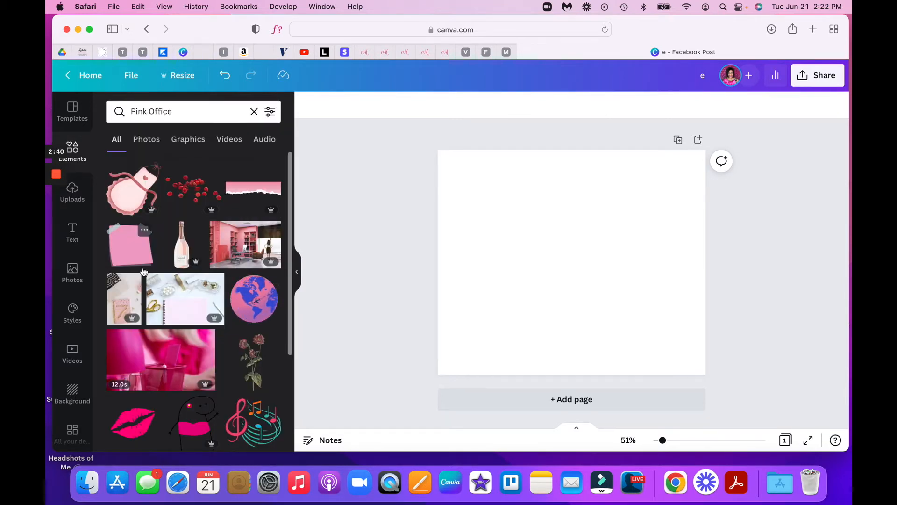
Review the mixed Pink Office results and limit them to photos.
scroll(144, 272, down, 8)
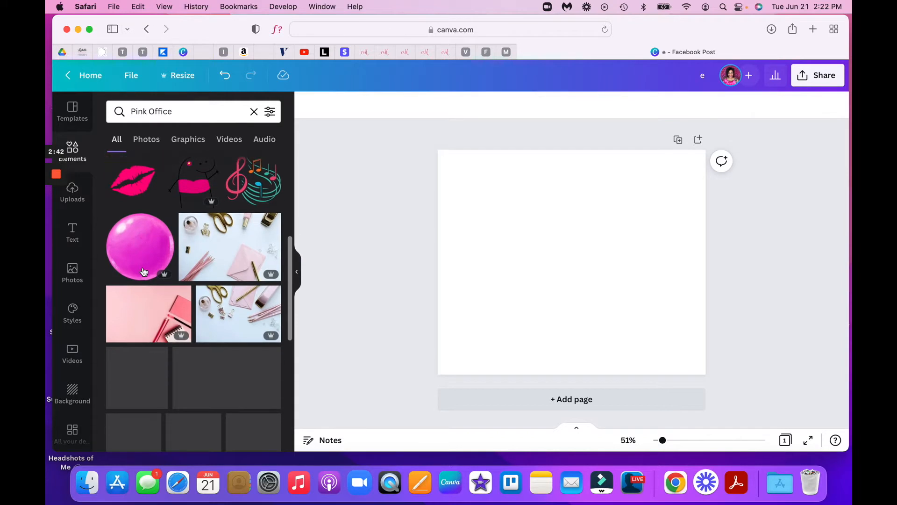
scroll(144, 271, down, 15)
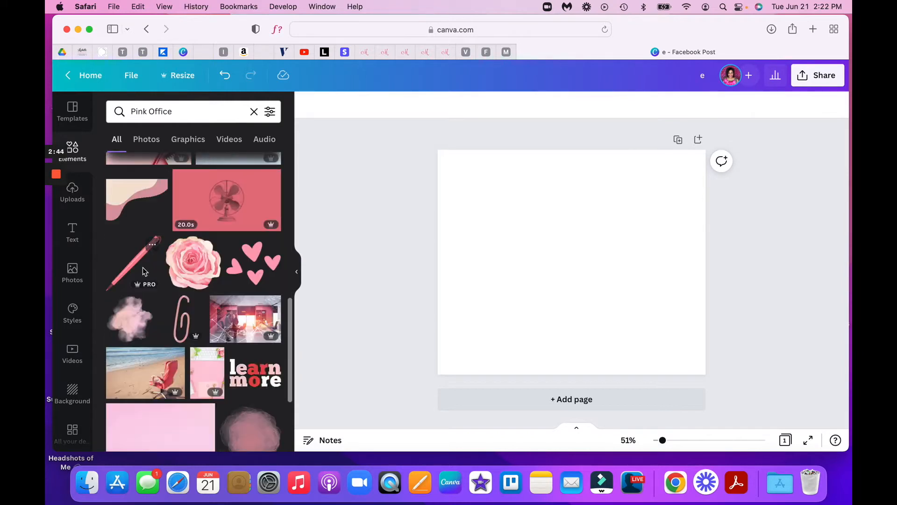
scroll(143, 271, down, 1)
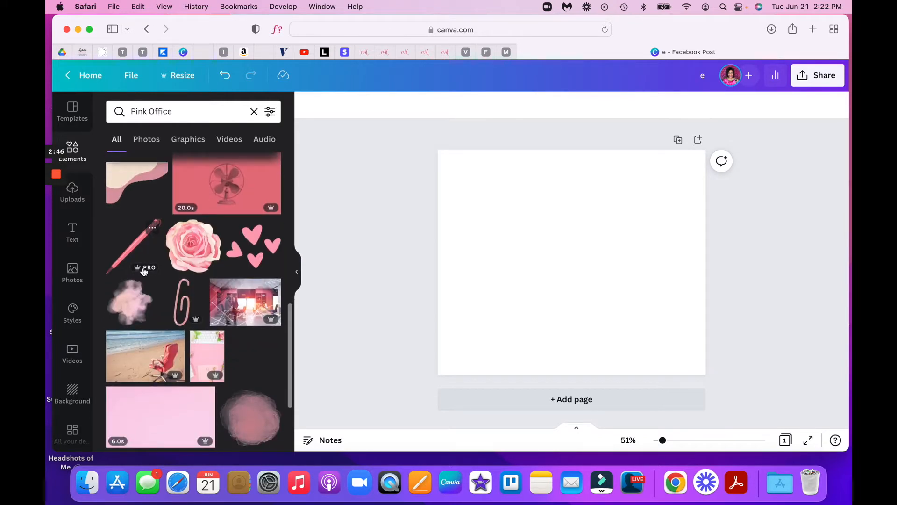
scroll(143, 271, down, 3)
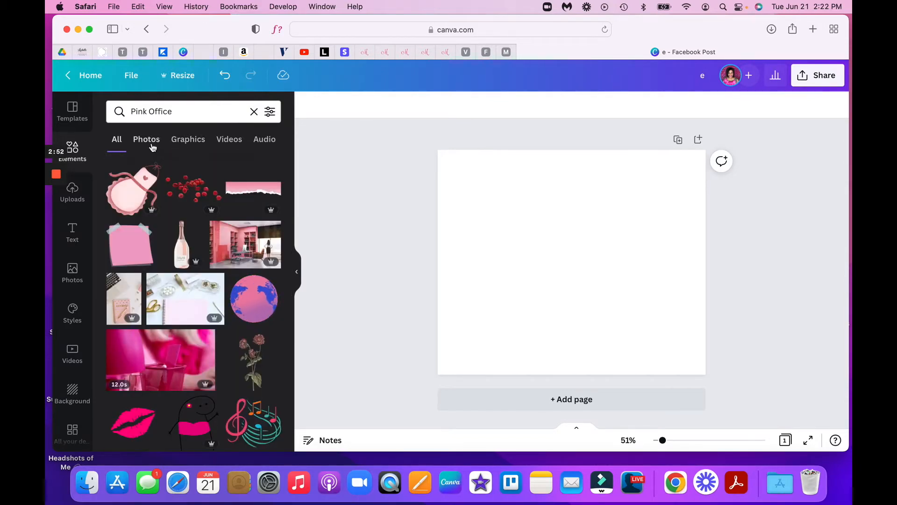
click(152, 145)
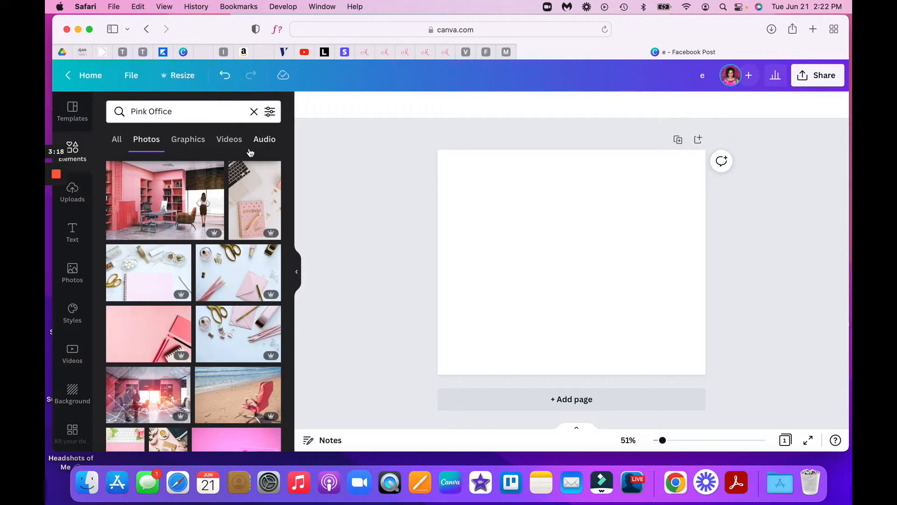
Fill the page background with the pink wall photo showing white books and a vase of dried flowers.
scroll(243, 171, down, 3)
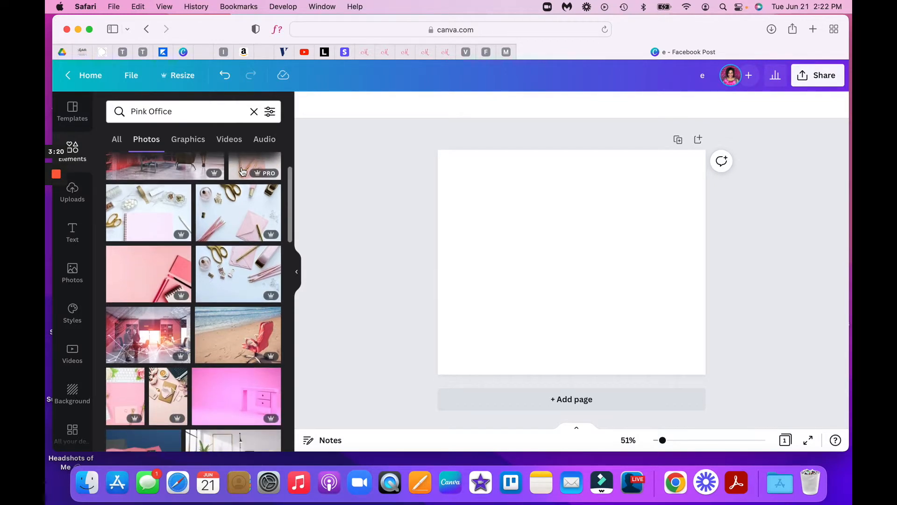
scroll(243, 171, down, 5)
scroll(242, 172, down, 8)
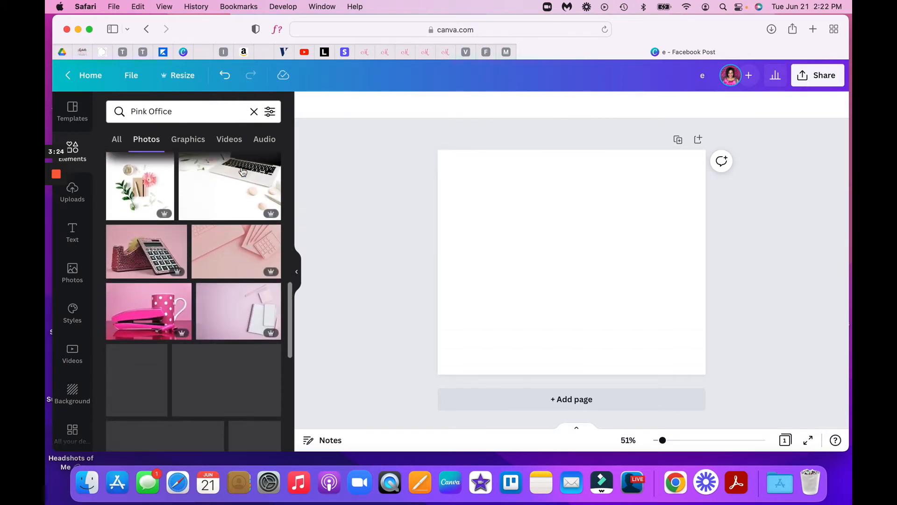
scroll(243, 171, down, 4)
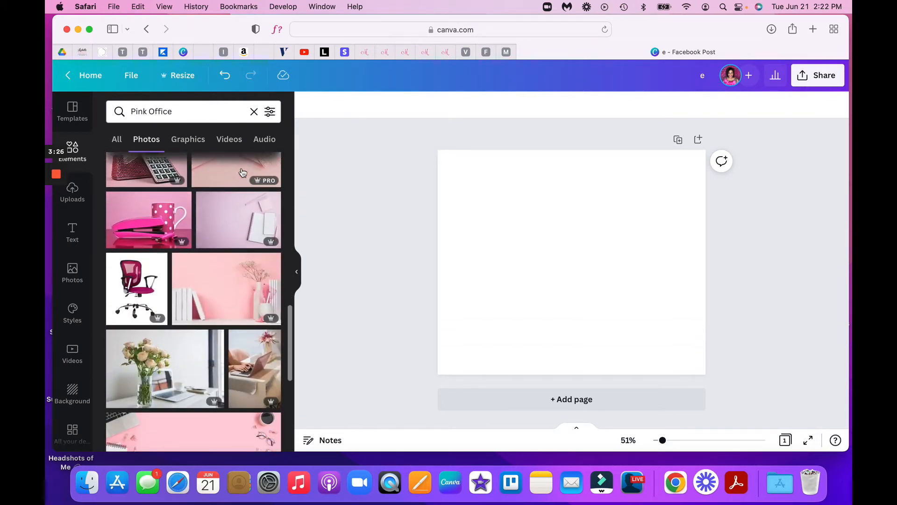
scroll(237, 287, down, 3)
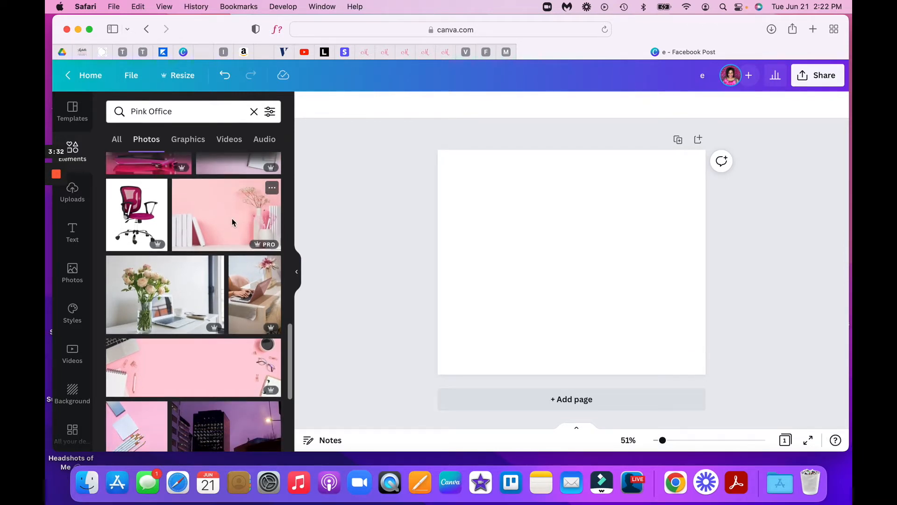
drag(232, 218, 454, 232)
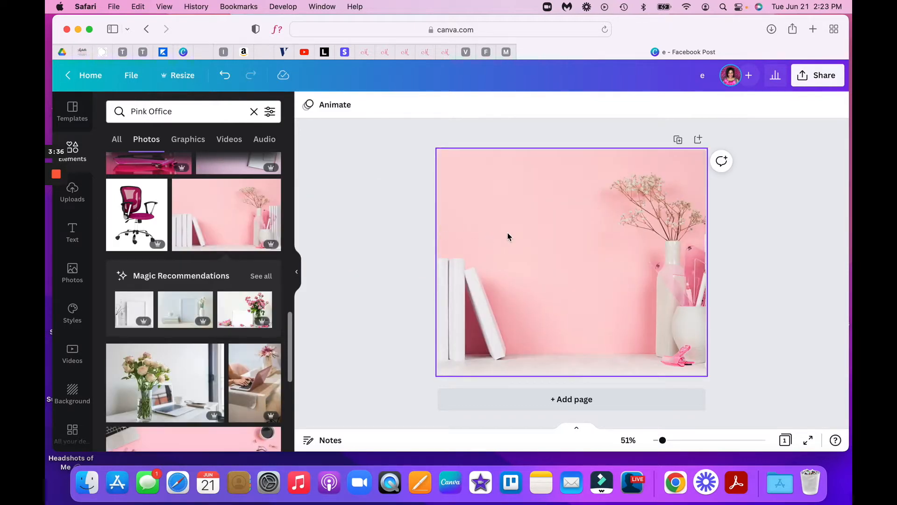
click(695, 241)
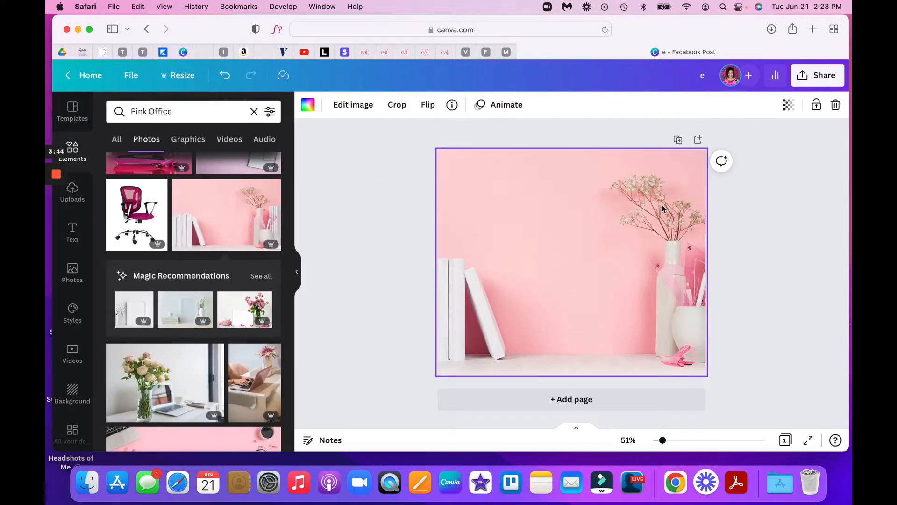
Enlarge and reposition the pink background photo within the page so it frames the vase and pencil pot beside empty wall.
double_click(550, 232)
drag(607, 228, 526, 228)
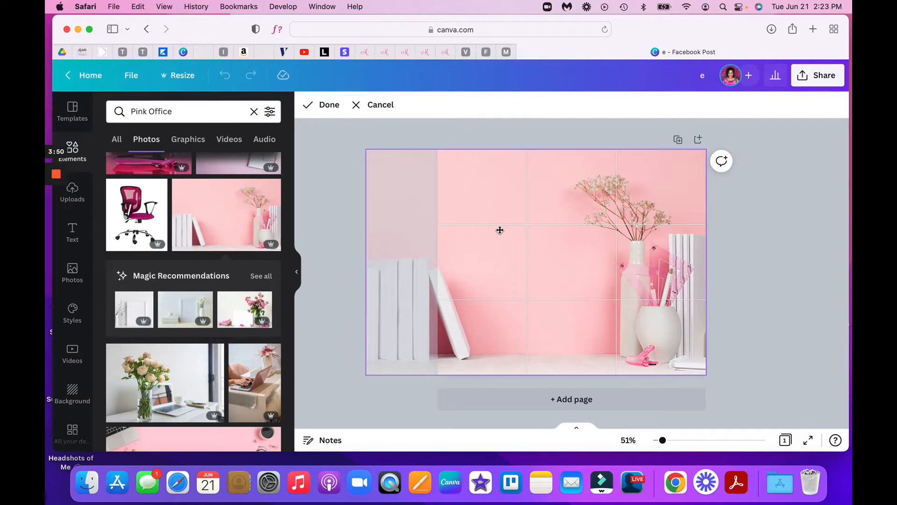
drag(367, 146, 285, 96)
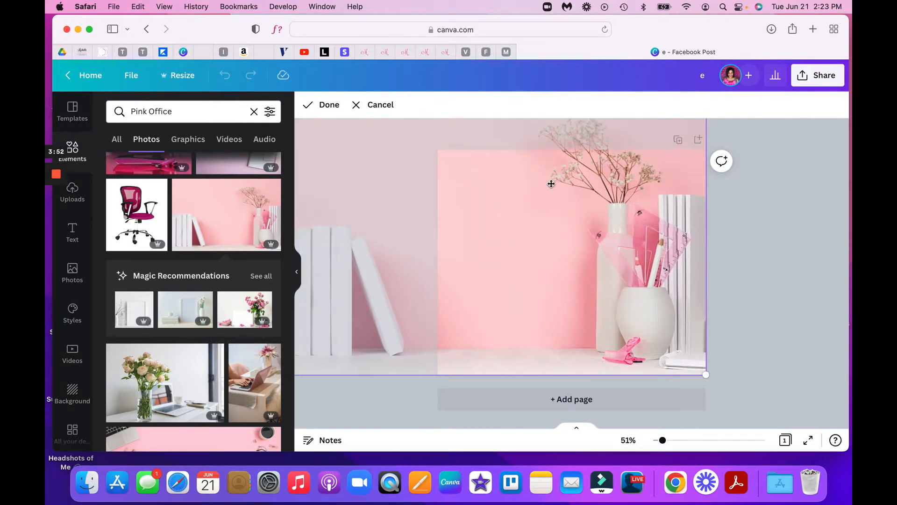
drag(518, 195, 520, 207)
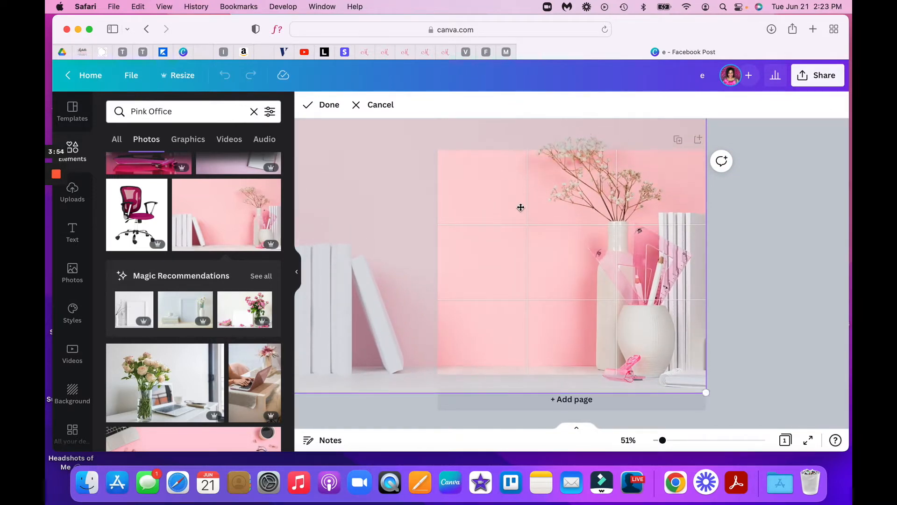
drag(706, 392, 679, 363)
click(765, 347)
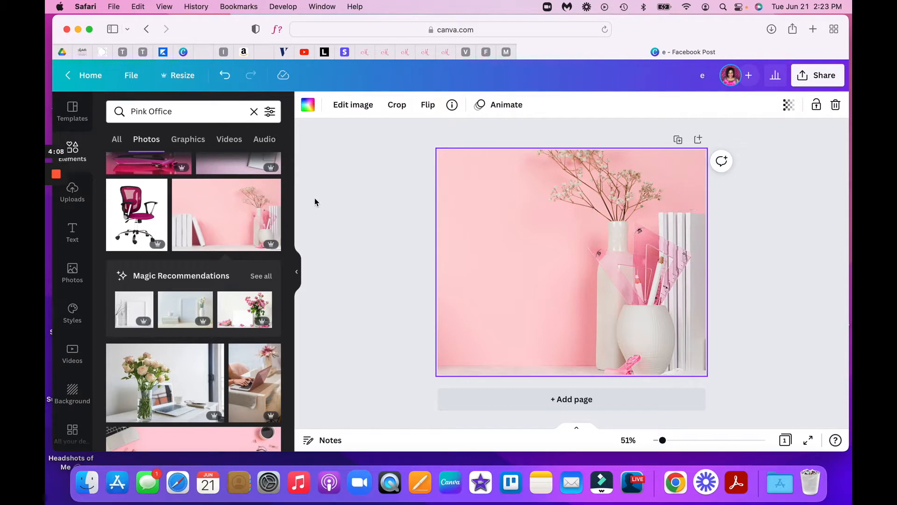
Replace the page background with the marble desk photo showing a keyboard, tulip and coffee cup, and set its transparency to 63.
scroll(268, 225, down, 6)
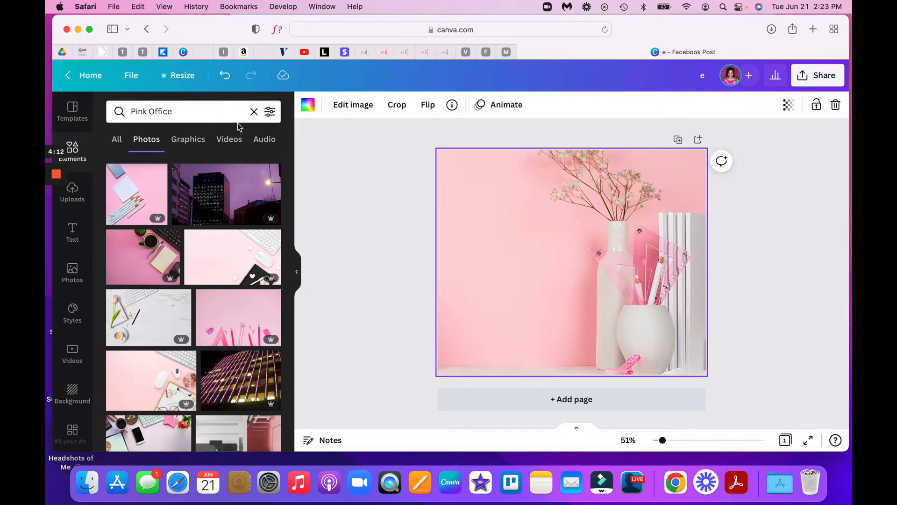
drag(151, 317, 444, 272)
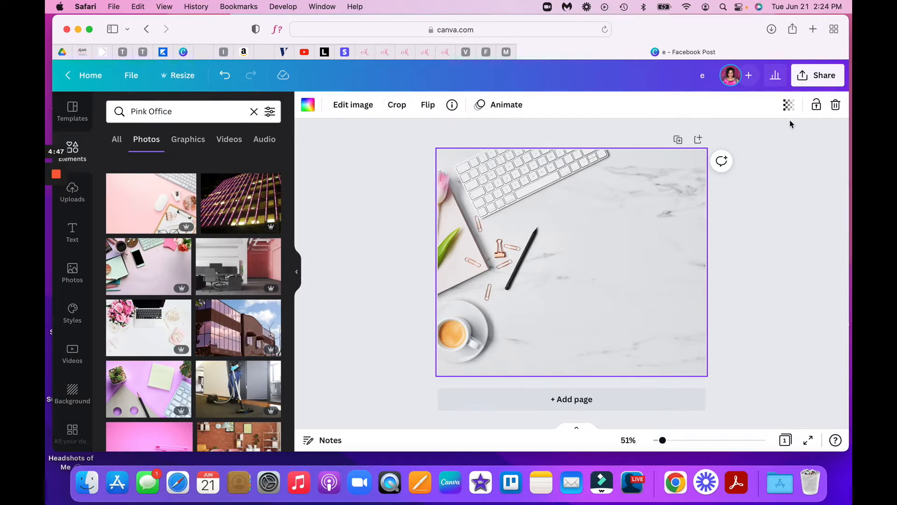
click(788, 105)
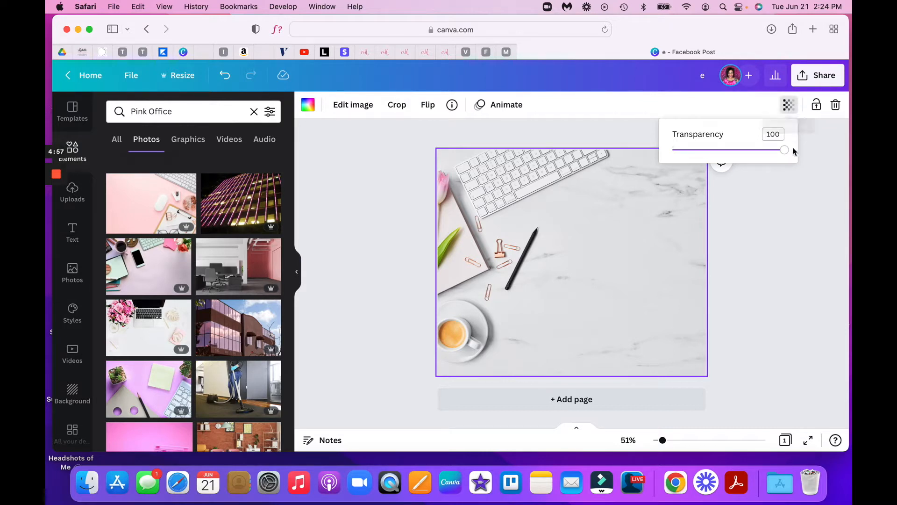
drag(786, 153, 748, 160)
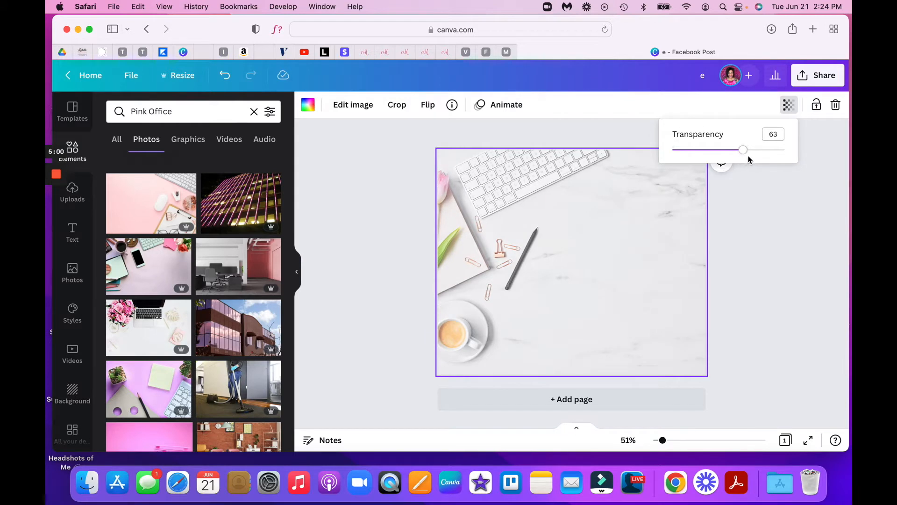
click(668, 241)
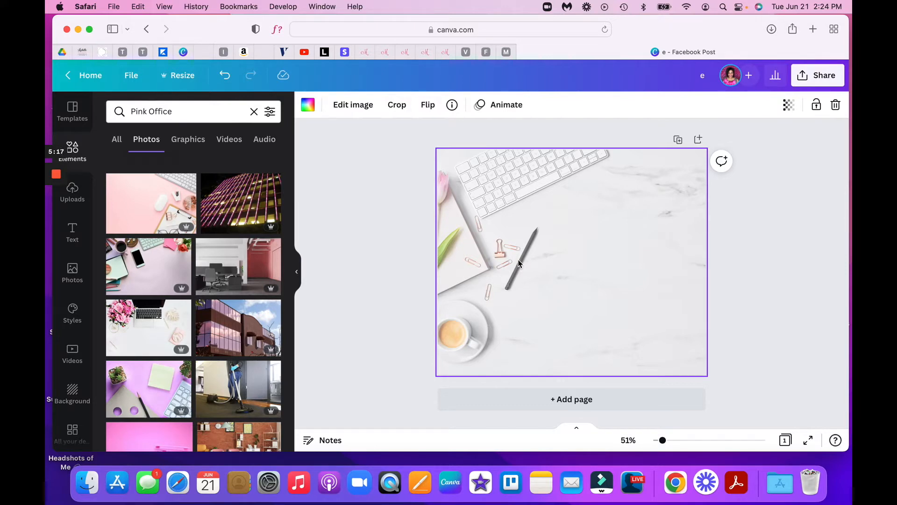
Open the "Pictures of Me" folder and look through its photos for a suitable portrait.
scroll(78, 311, down, 3)
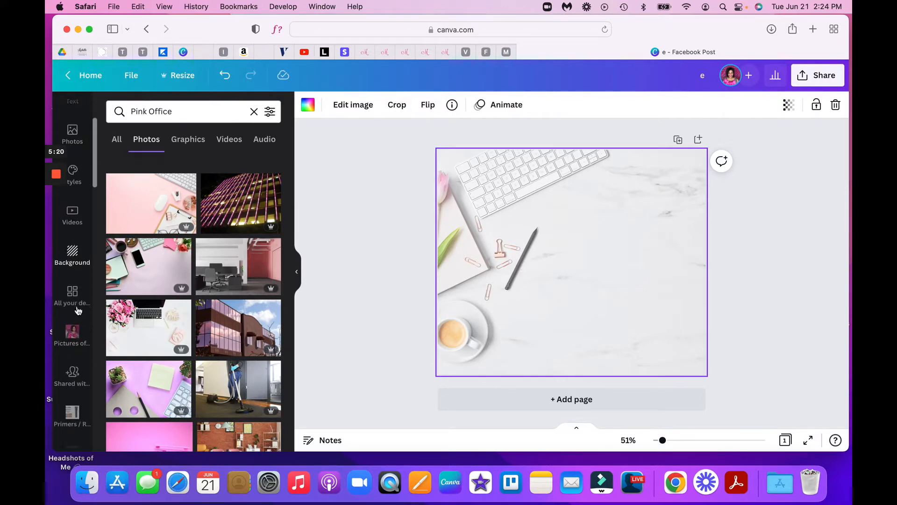
click(74, 338)
scroll(89, 331, down, 2)
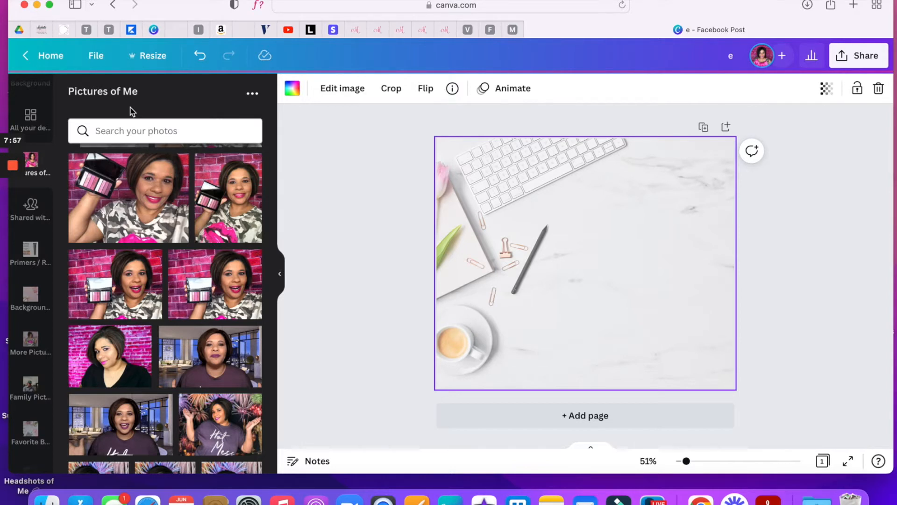
scroll(178, 182, up, 4)
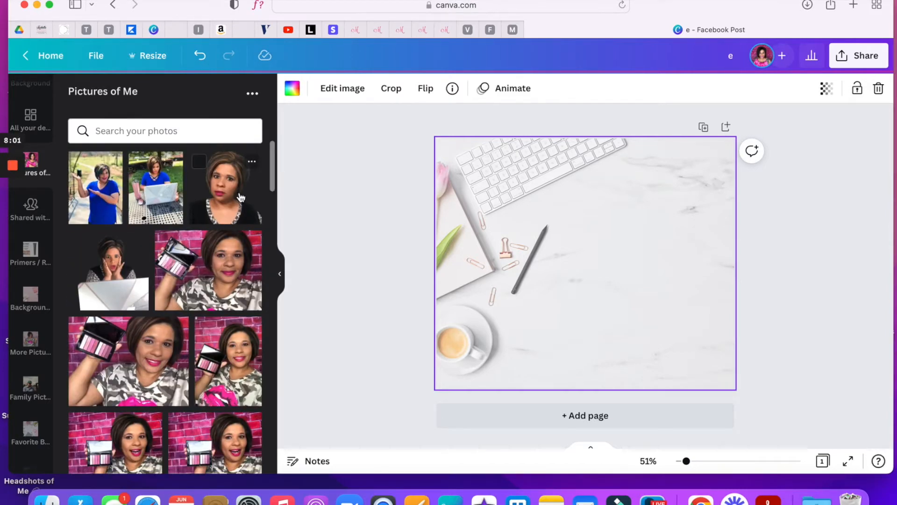
scroll(143, 249, up, 5)
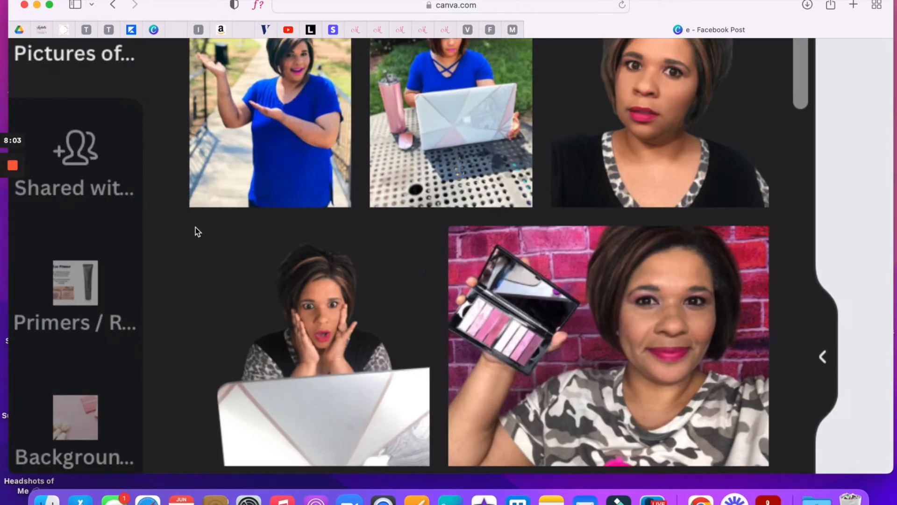
scroll(227, 239, down, 1)
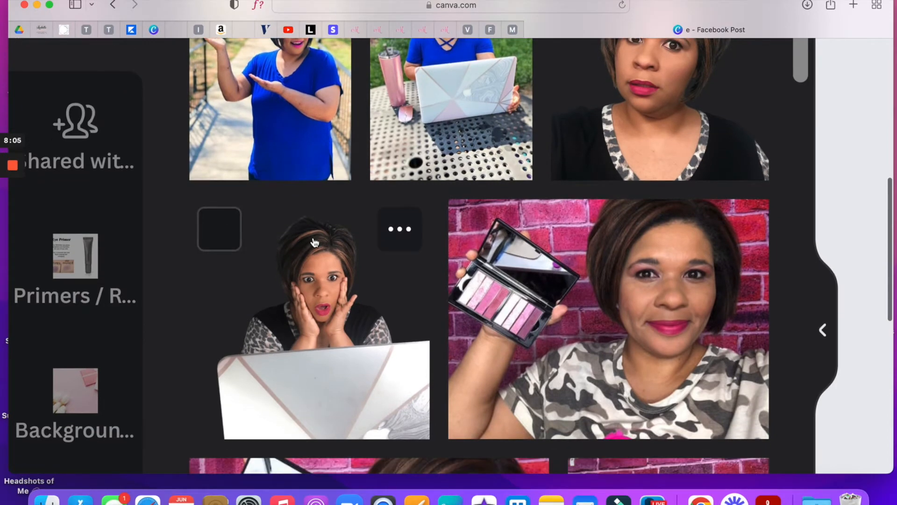
scroll(310, 243, down, 5)
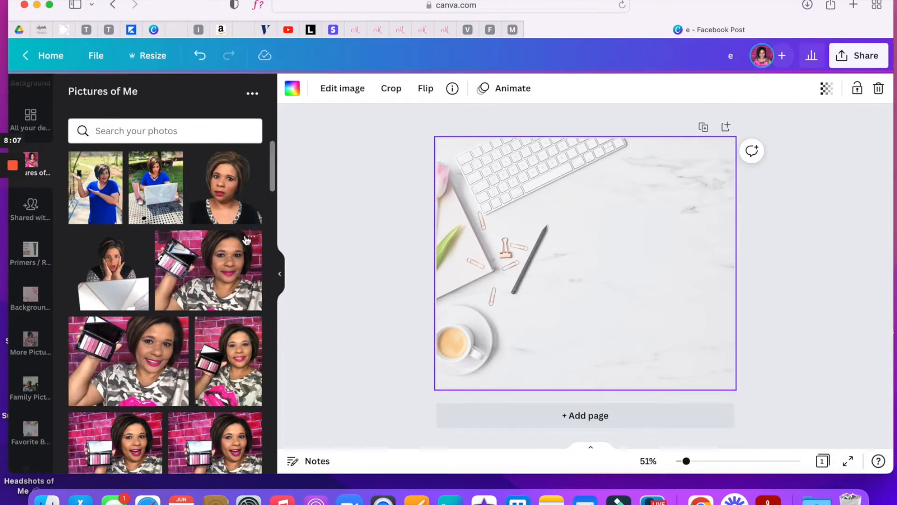
scroll(170, 220, down, 3)
scroll(171, 221, down, 10)
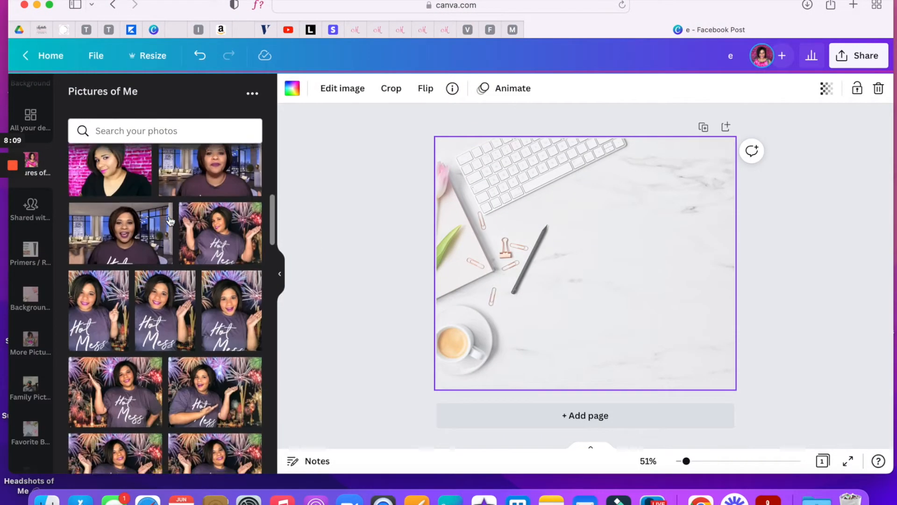
scroll(45, 206, up, 5)
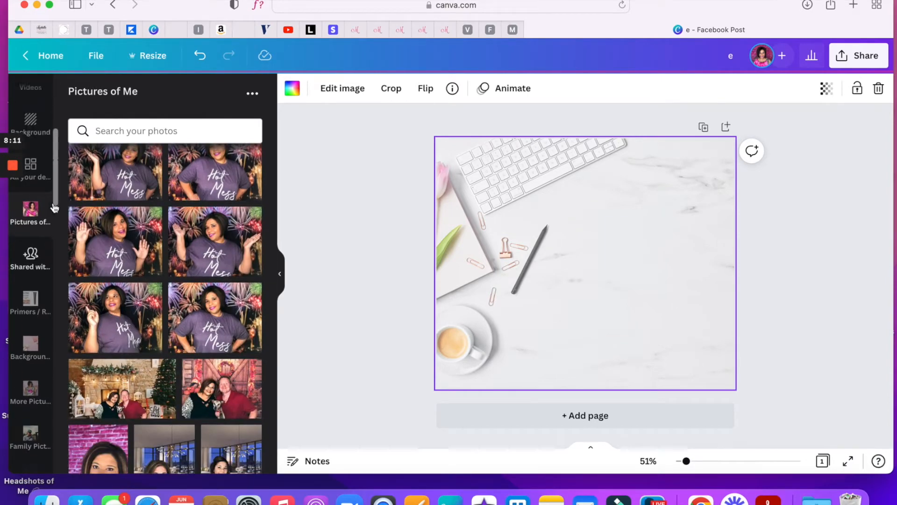
scroll(45, 206, down, 8)
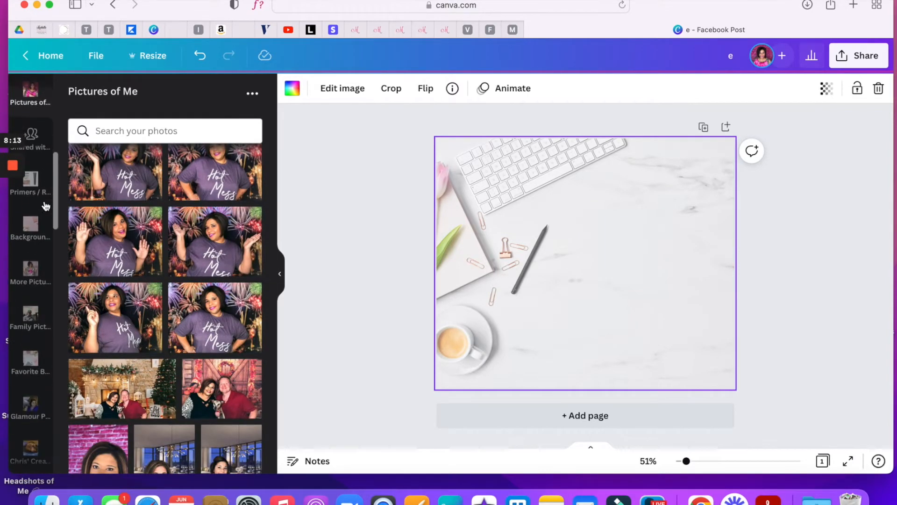
Look through the portraits in the "More Pictures of Me" folder.
click(31, 270)
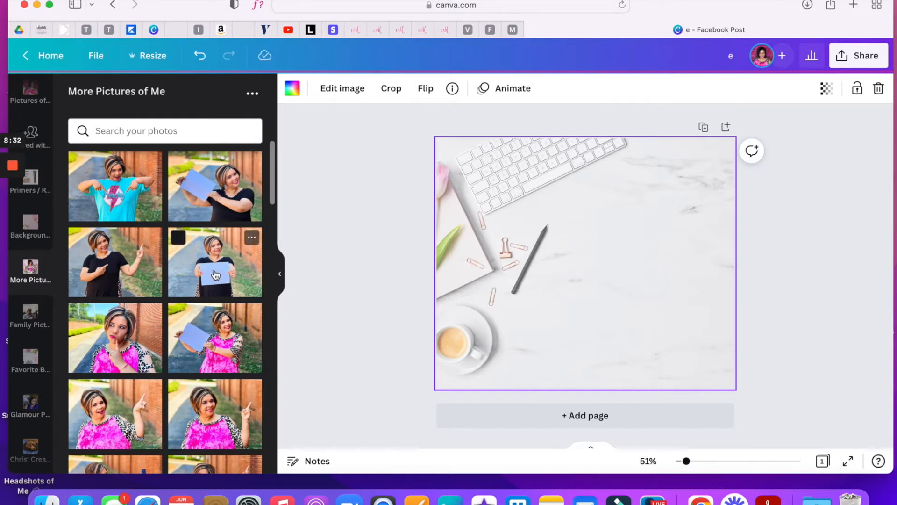
scroll(215, 274, down, 15)
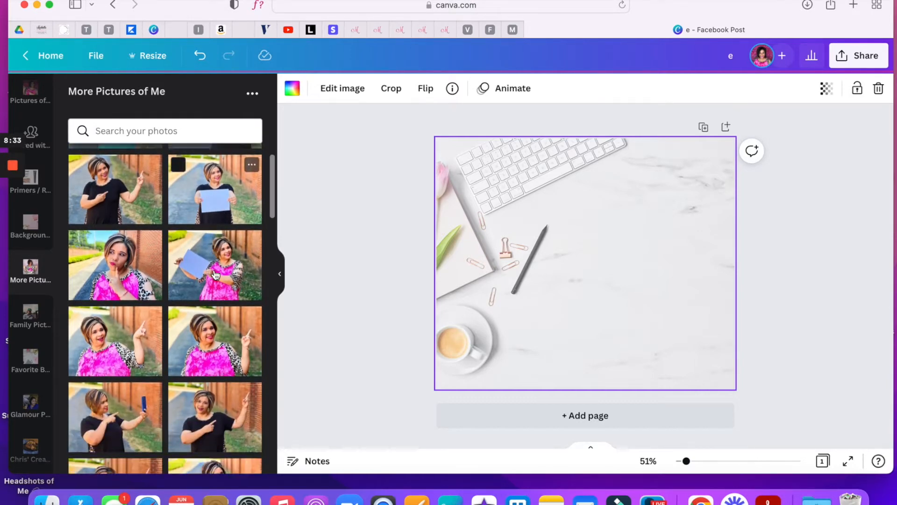
scroll(215, 275, down, 12)
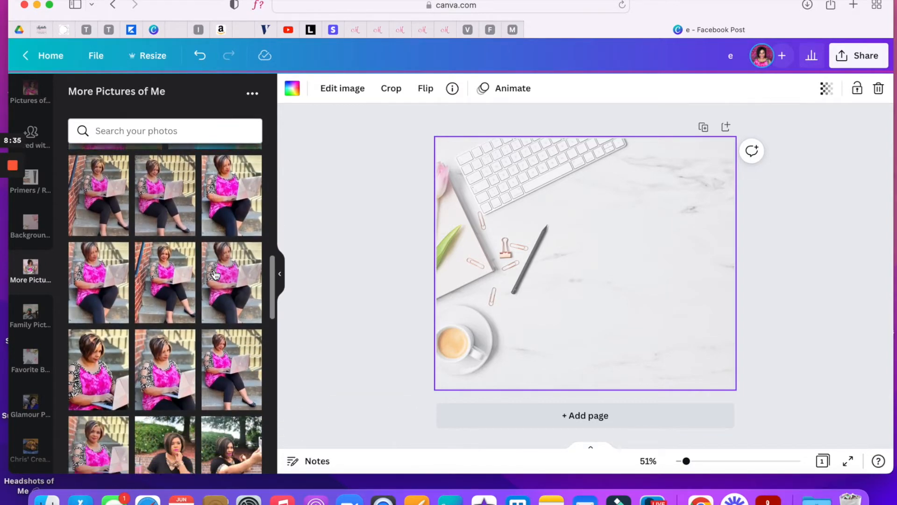
scroll(216, 275, up, 15)
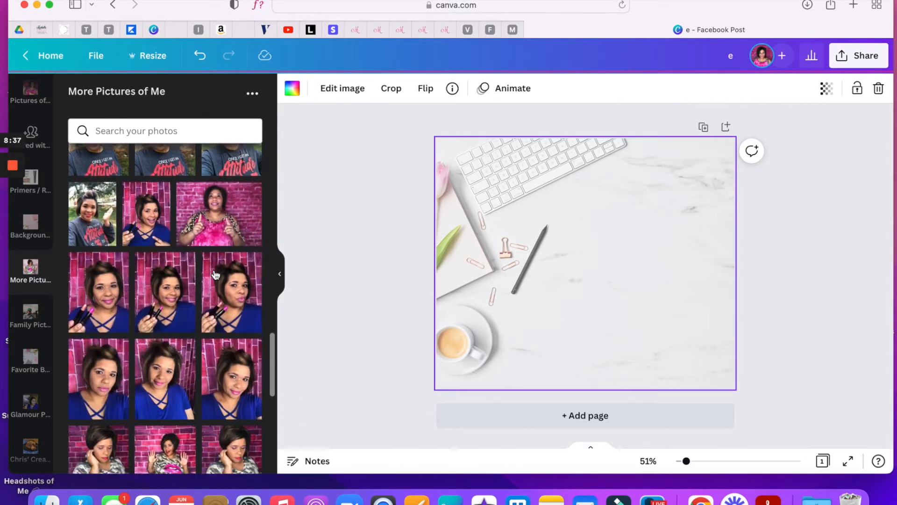
scroll(215, 274, up, 10)
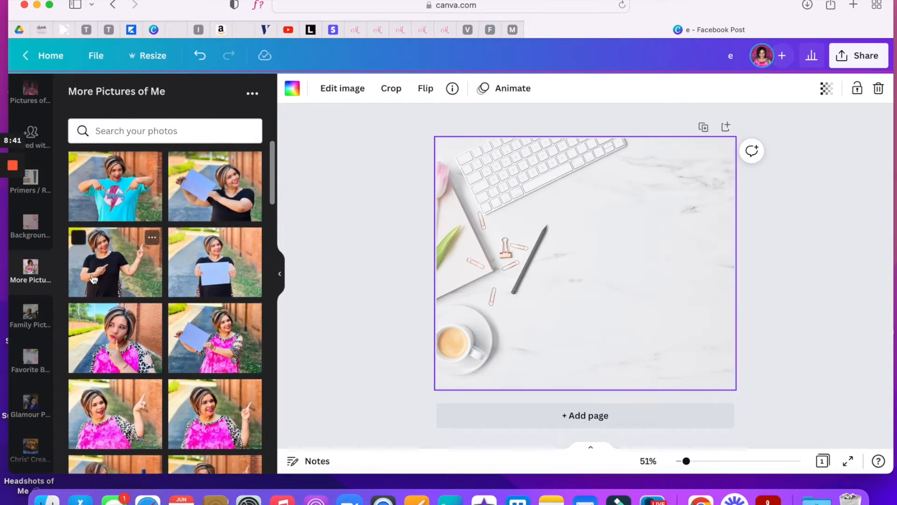
scroll(46, 280, up, 5)
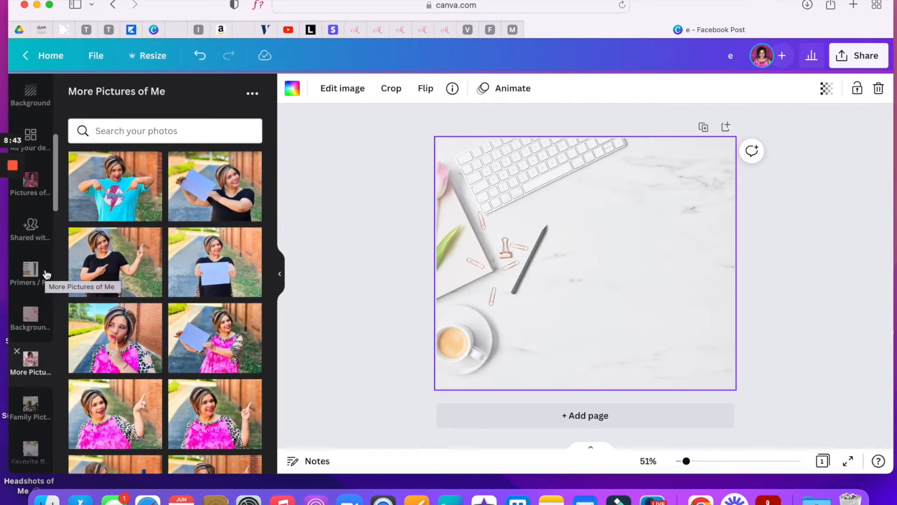
Add the pink tie-dye and leopard top portrait from "Pictures of Me" and place it in the page's lower-right corner.
click(47, 206)
scroll(155, 246, down, 10)
scroll(155, 247, down, 10)
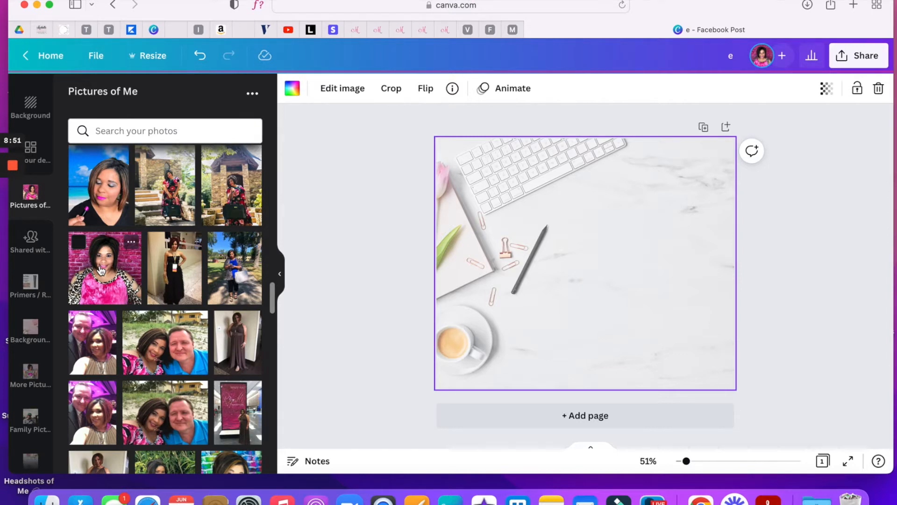
click(101, 272)
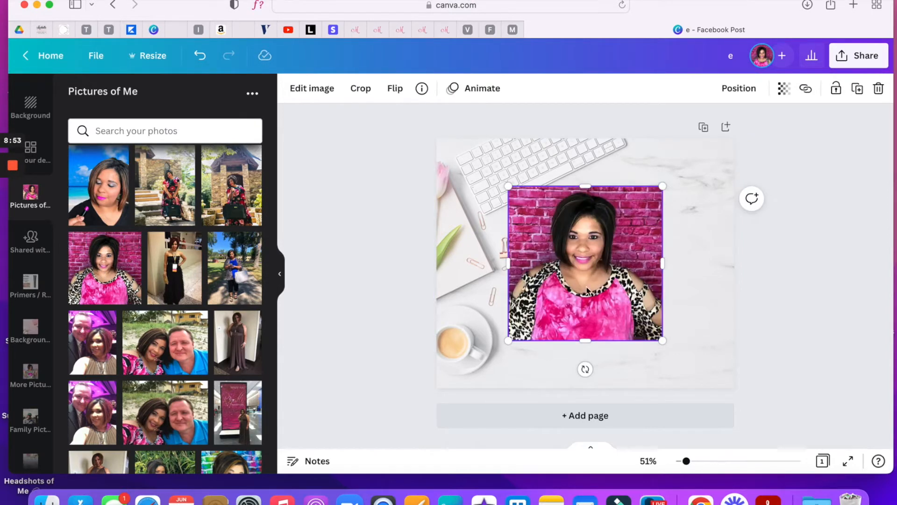
drag(579, 293, 651, 340)
click(558, 275)
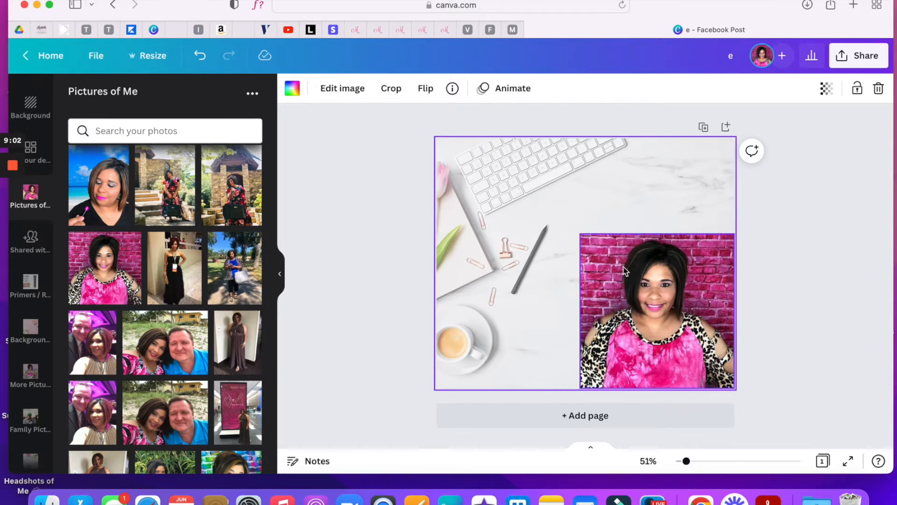
Remove the pink brick background from the portrait with Background Remover and apply the result.
click(612, 270)
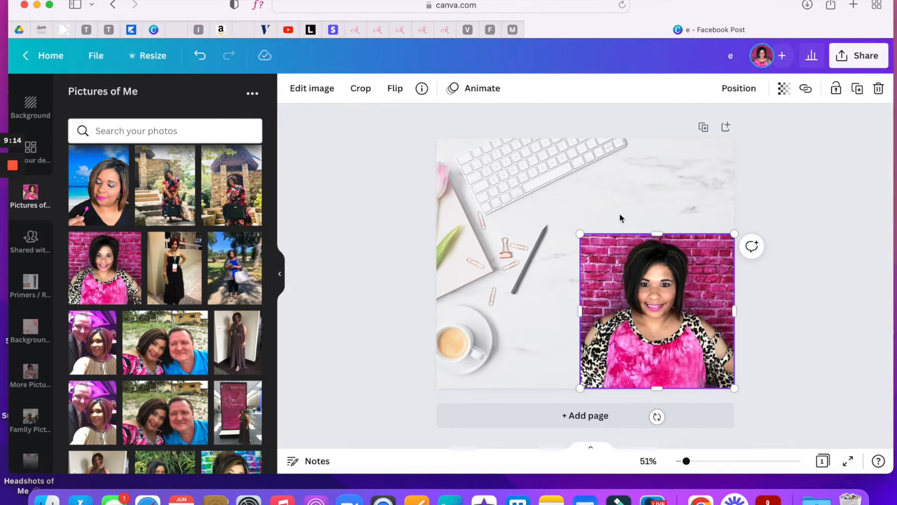
click(329, 107)
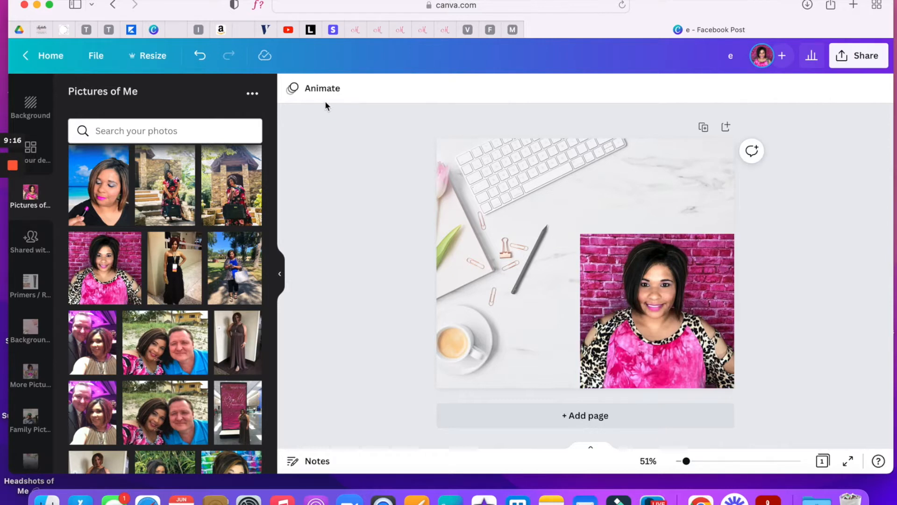
click(628, 276)
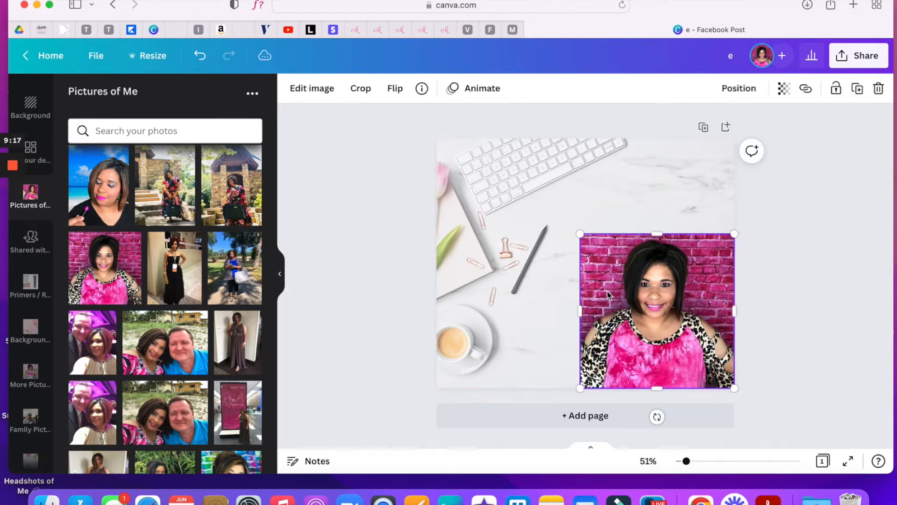
click(317, 98)
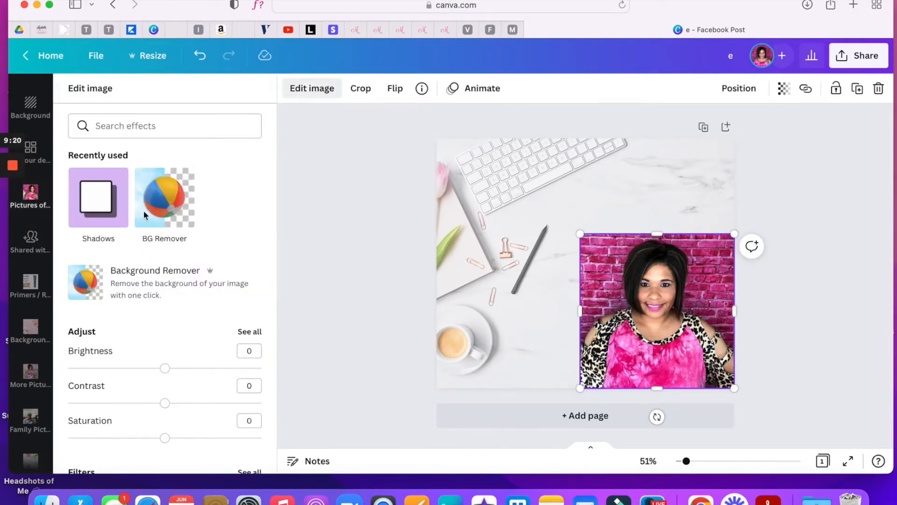
click(159, 211)
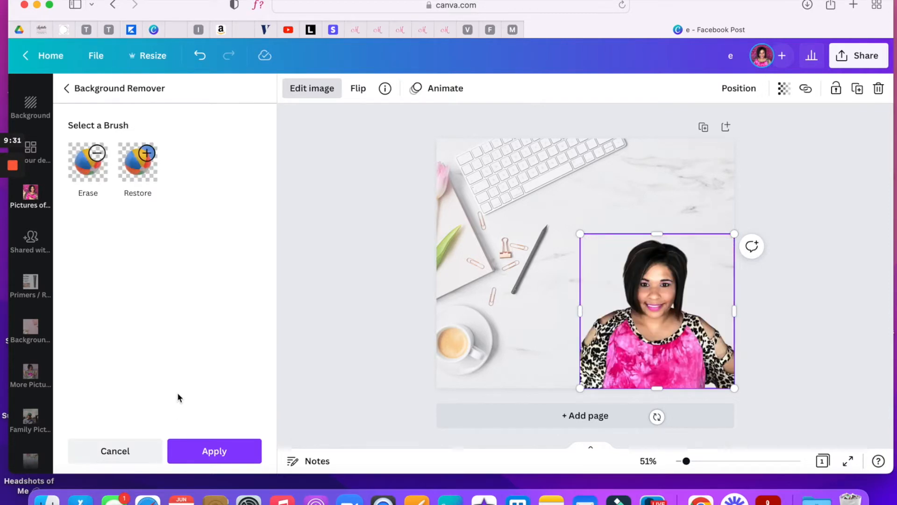
click(212, 451)
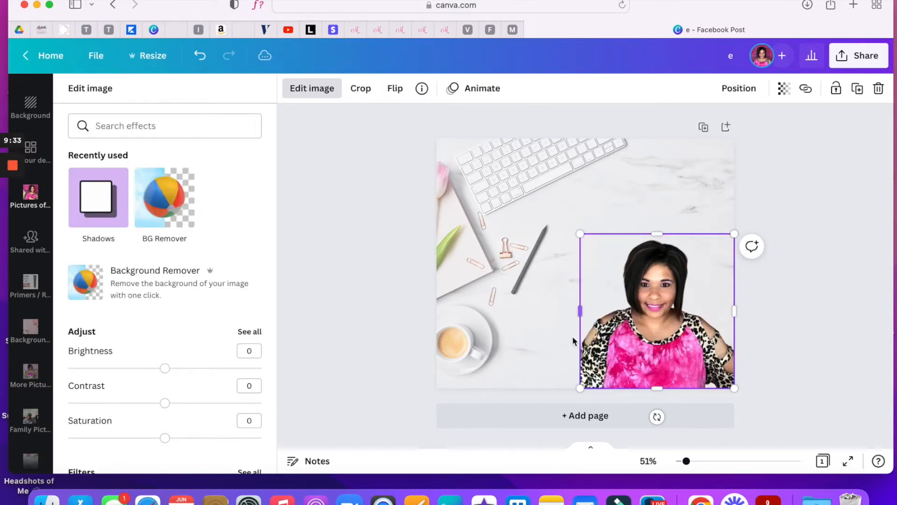
Enlarge the cutout portrait toward the page's centre while keeping it anchored in the lower-right corner.
click(537, 344)
click(641, 343)
drag(581, 234, 529, 229)
click(504, 244)
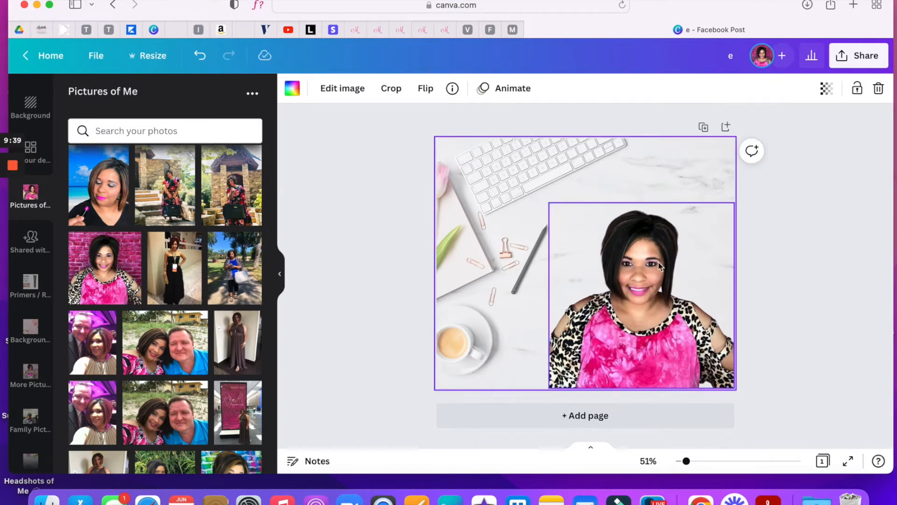
Shrink the cutout portrait to about half the page's width, keeping it flush with the lower-right corner.
click(626, 265)
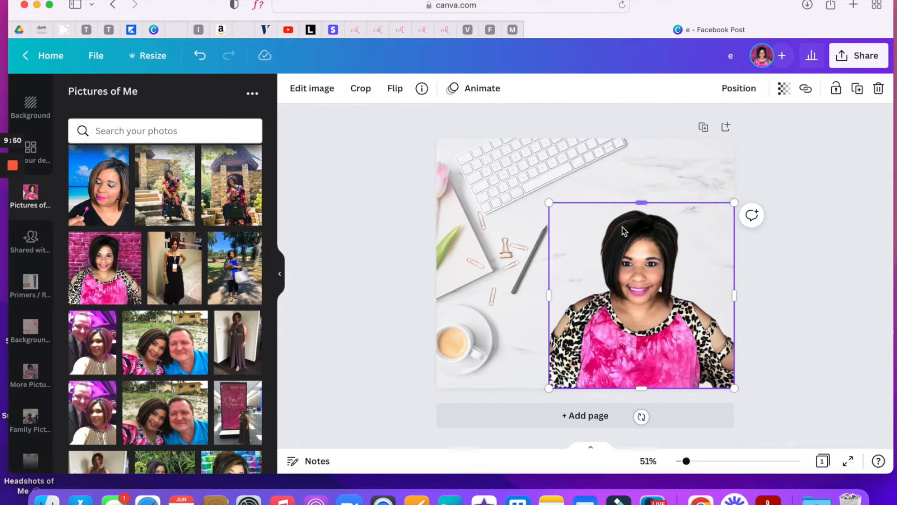
drag(549, 202, 586, 228)
click(556, 197)
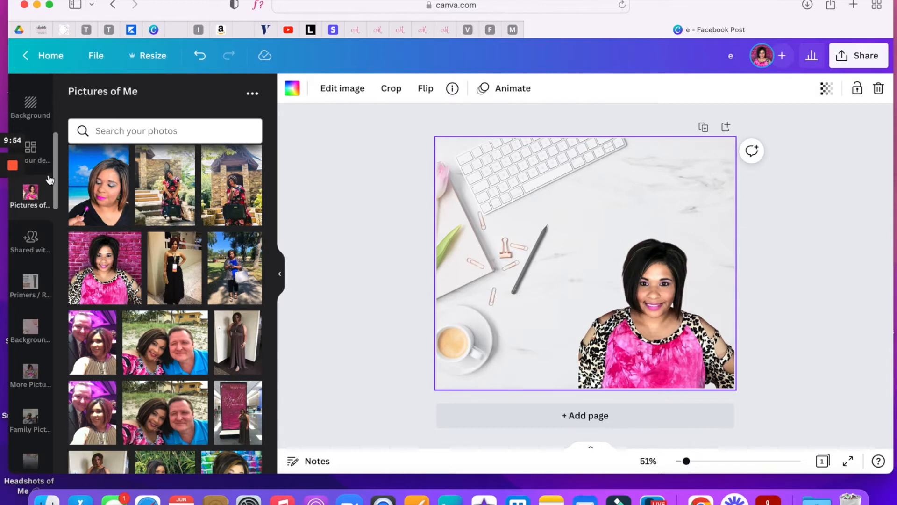
Add a circle shape from Lines & Shapes, place it above the portrait beside the keyboard and shrink it slightly.
click(41, 156)
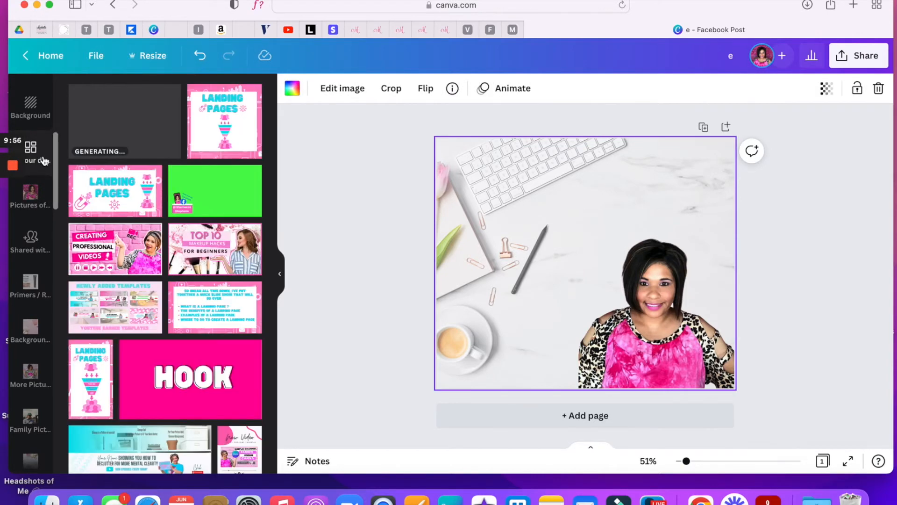
scroll(34, 136, up, 5)
click(34, 134)
click(52, 148)
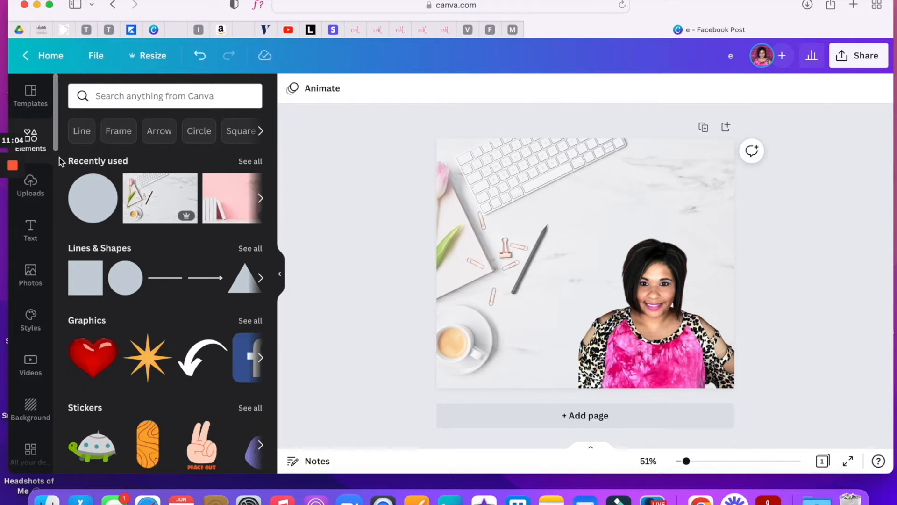
click(133, 271)
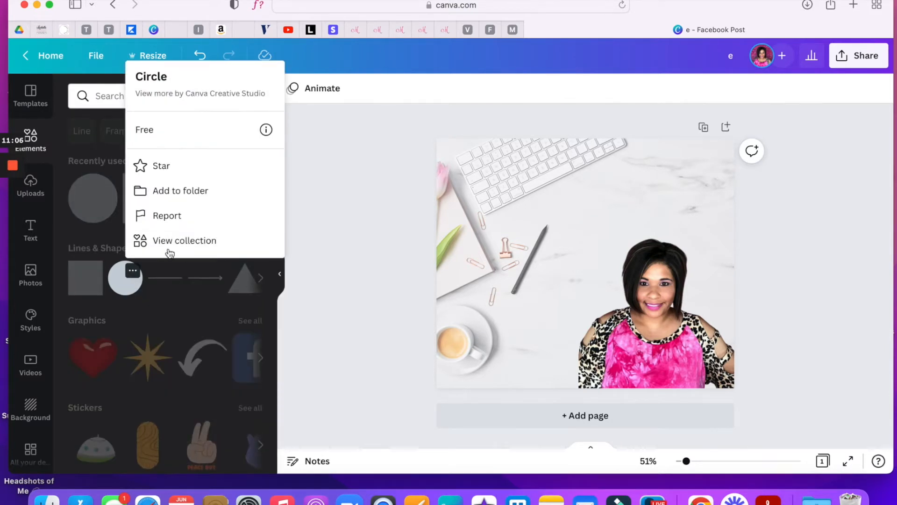
click(126, 270)
click(124, 288)
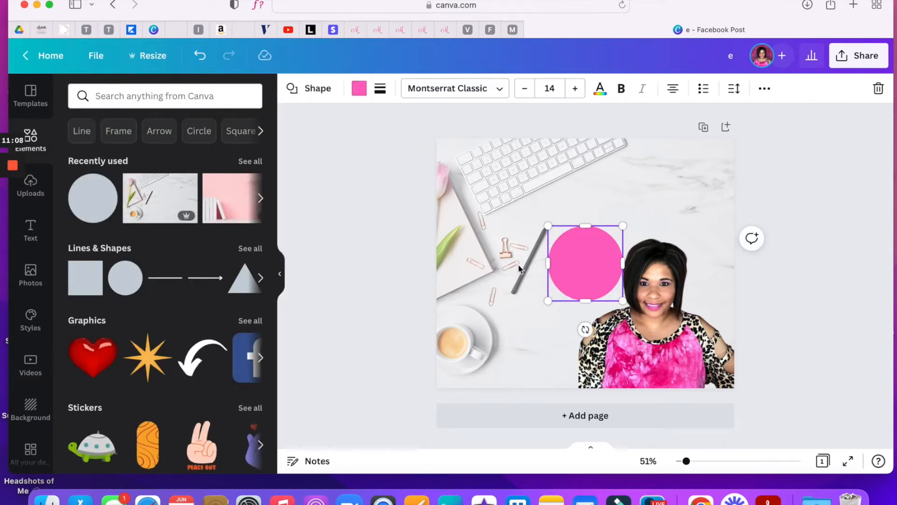
drag(594, 266, 587, 200)
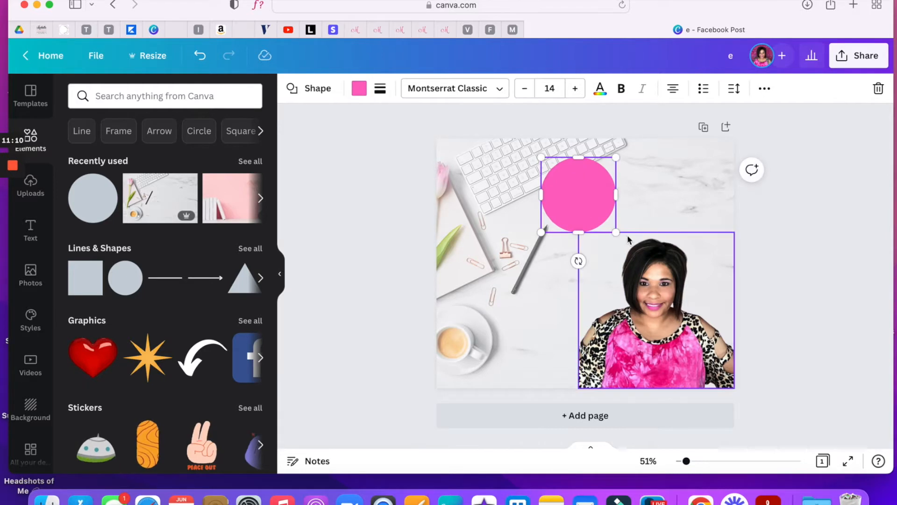
drag(616, 231, 611, 227)
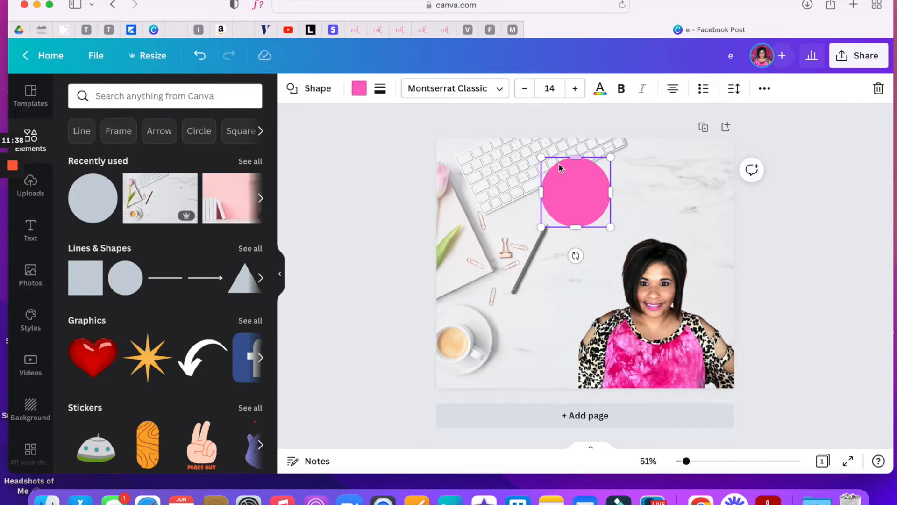
Change the circle's fill colour to white from the document colours.
click(360, 89)
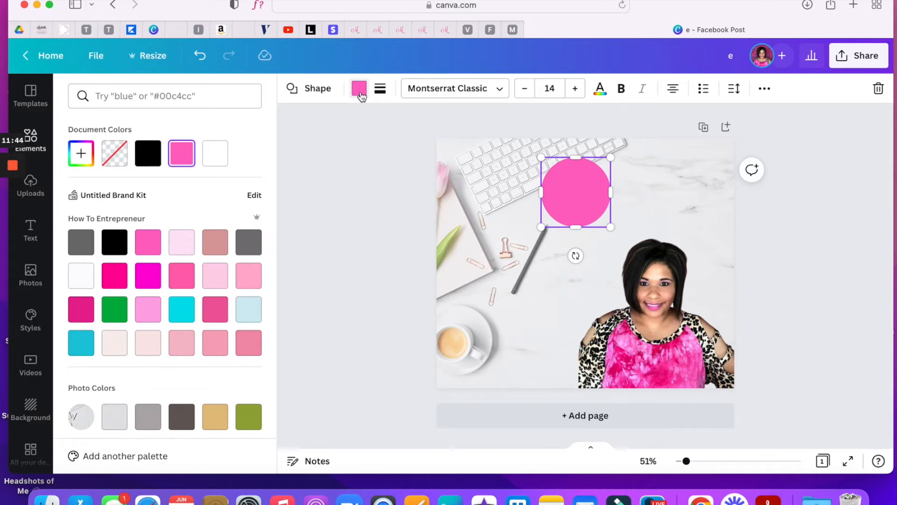
click(81, 153)
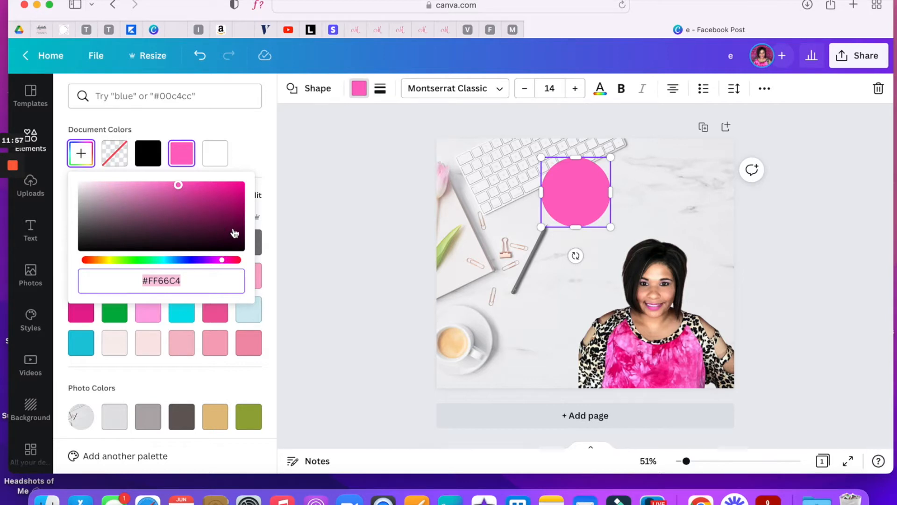
click(258, 161)
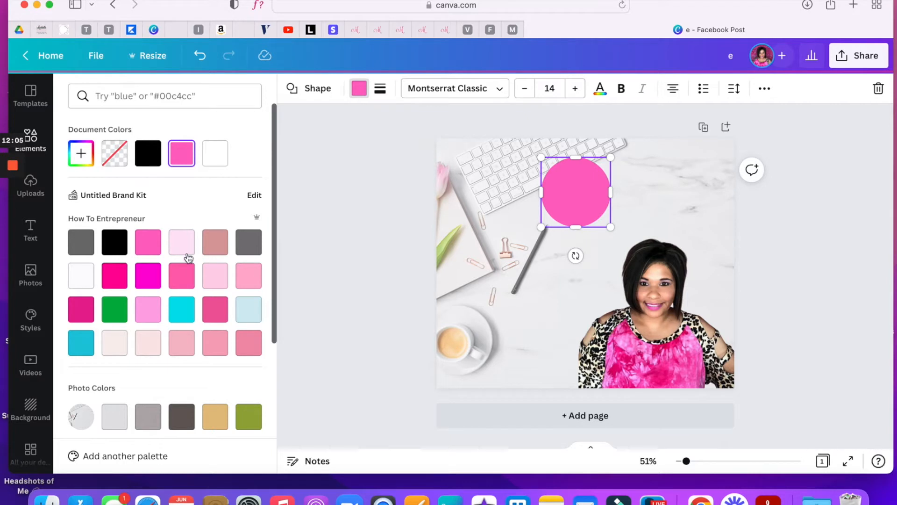
click(171, 280)
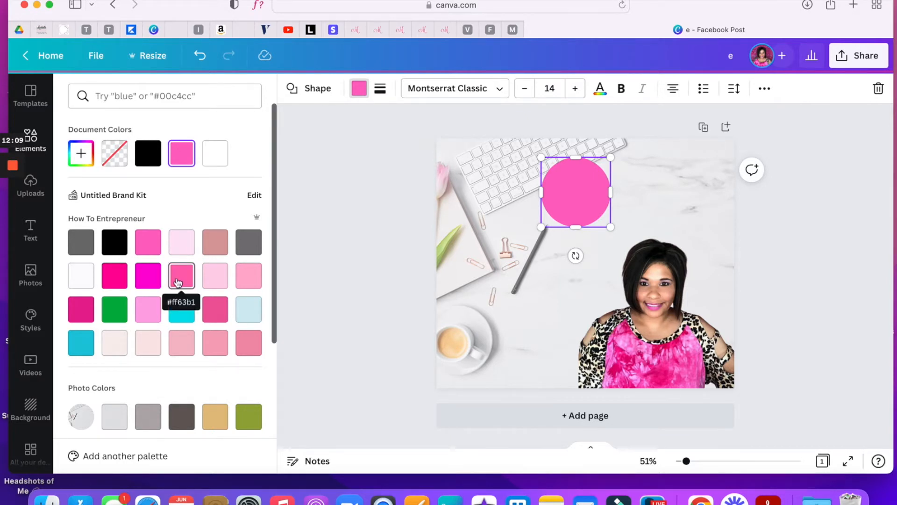
click(216, 155)
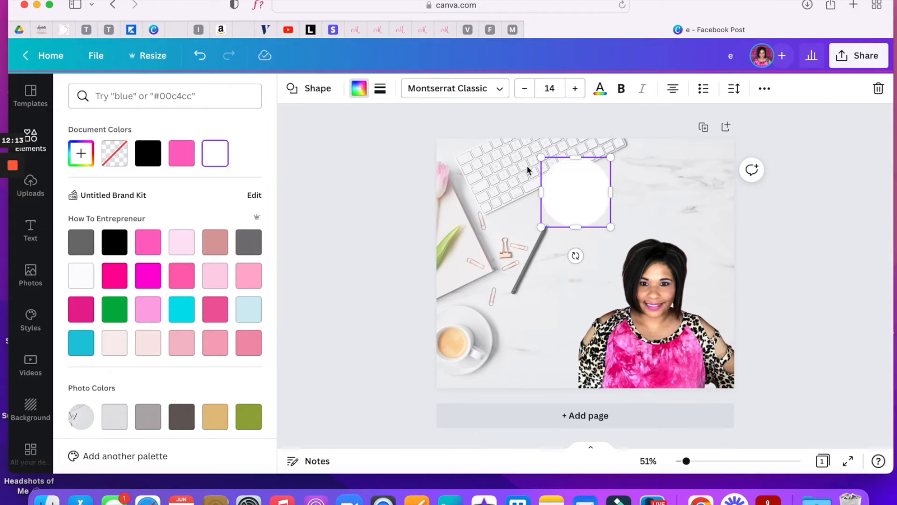
Lower the circle's opacity so the desk background shows faintly through it.
click(589, 192)
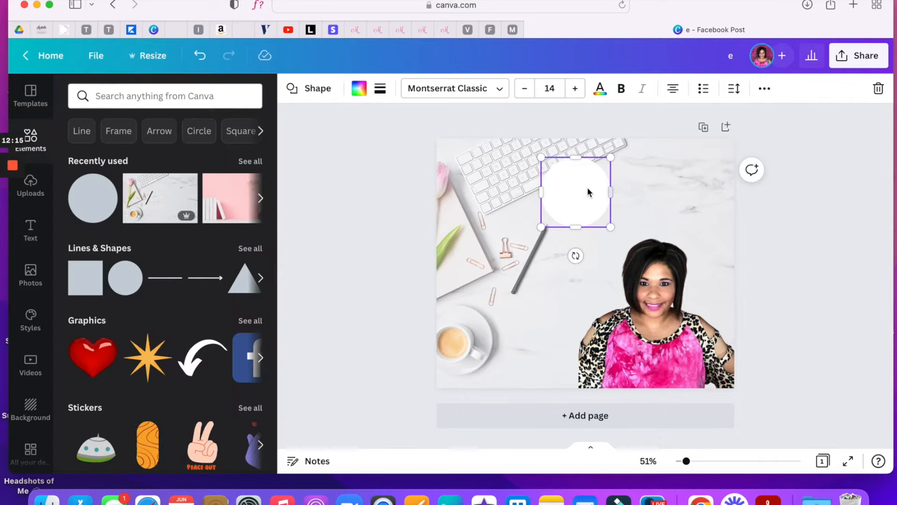
click(766, 89)
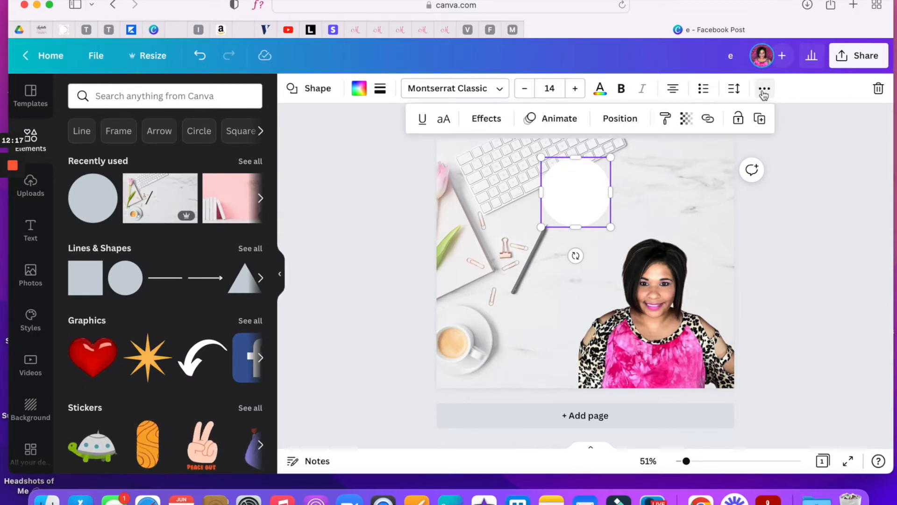
click(686, 120)
drag(676, 168, 617, 176)
click(684, 236)
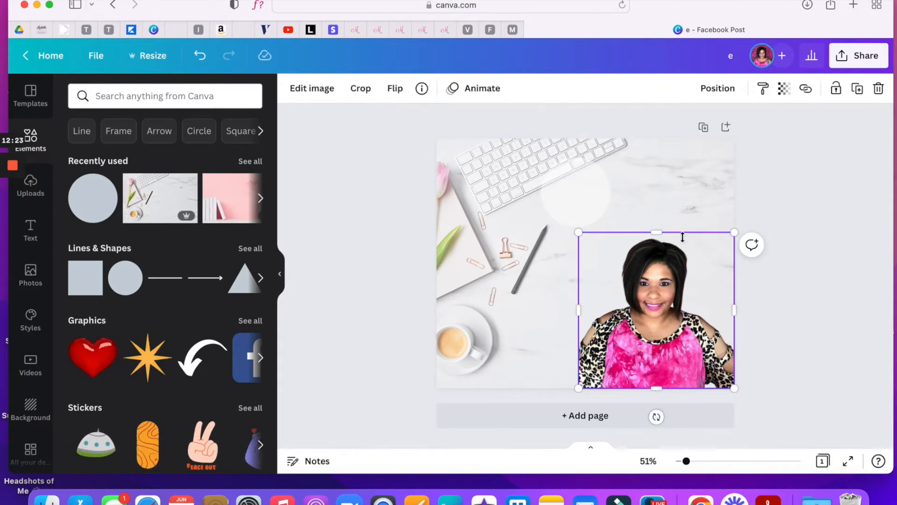
click(597, 194)
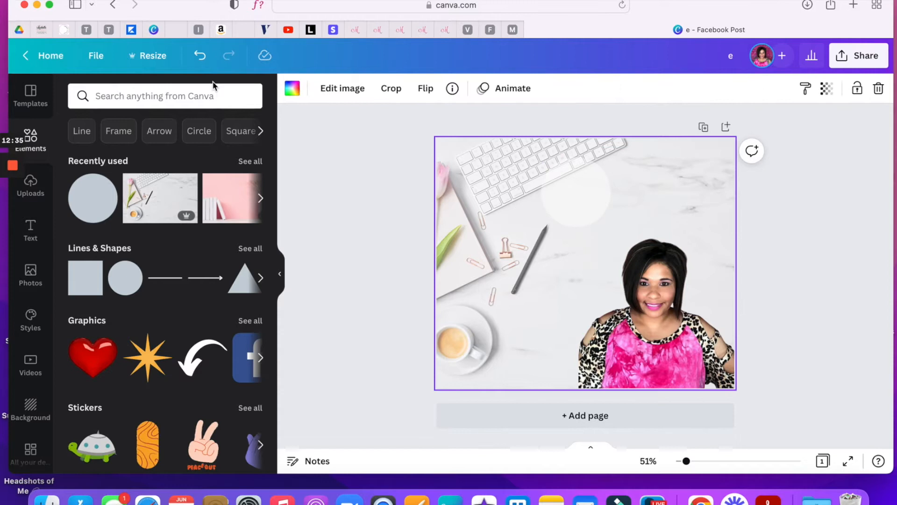
Search the elements for "Circle Frames" and add the black dotted ring to the page.
click(198, 96)
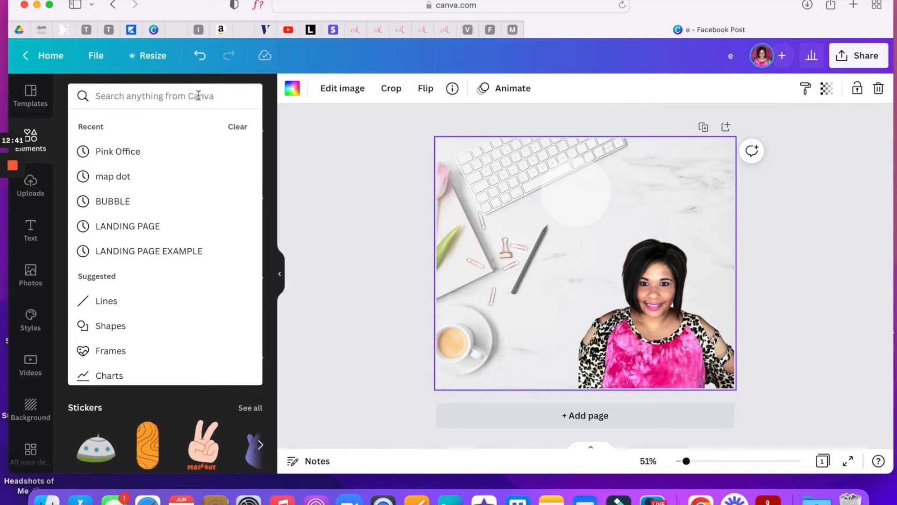
text(Cit)
key(BackSpace)
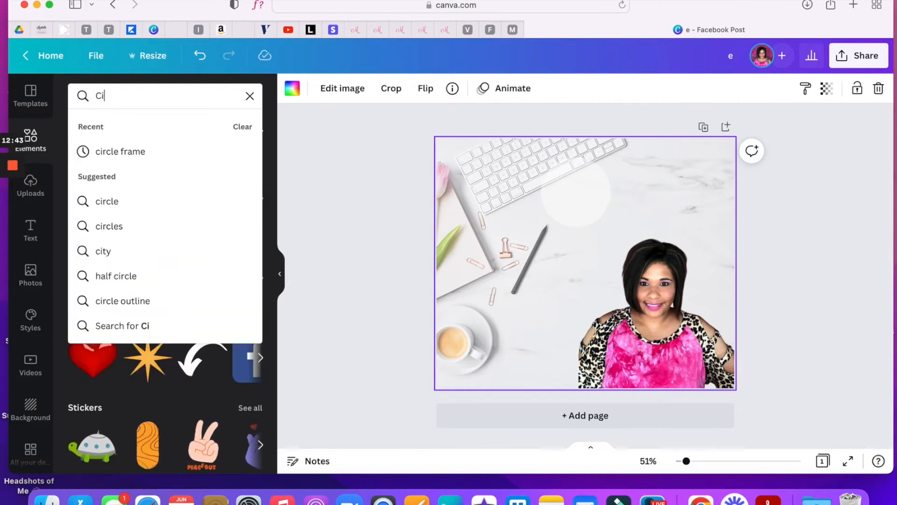
text(rcle Frames)
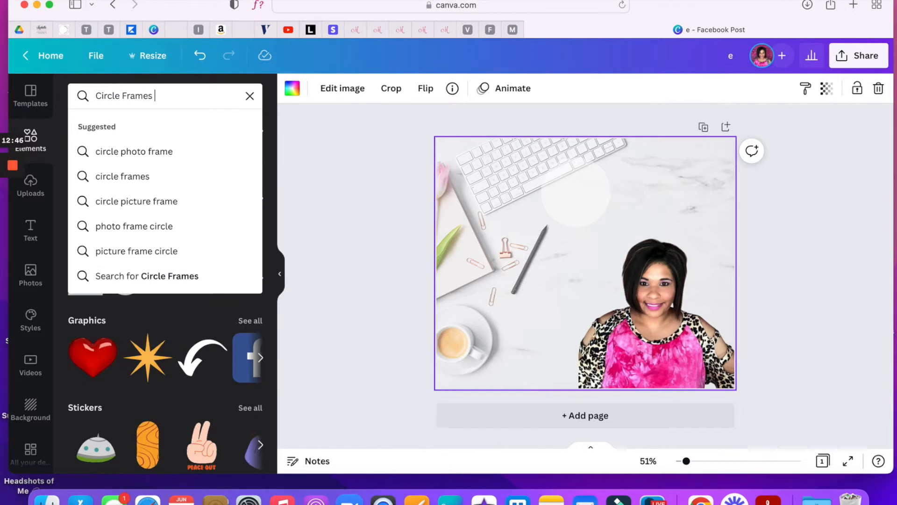
key(Return)
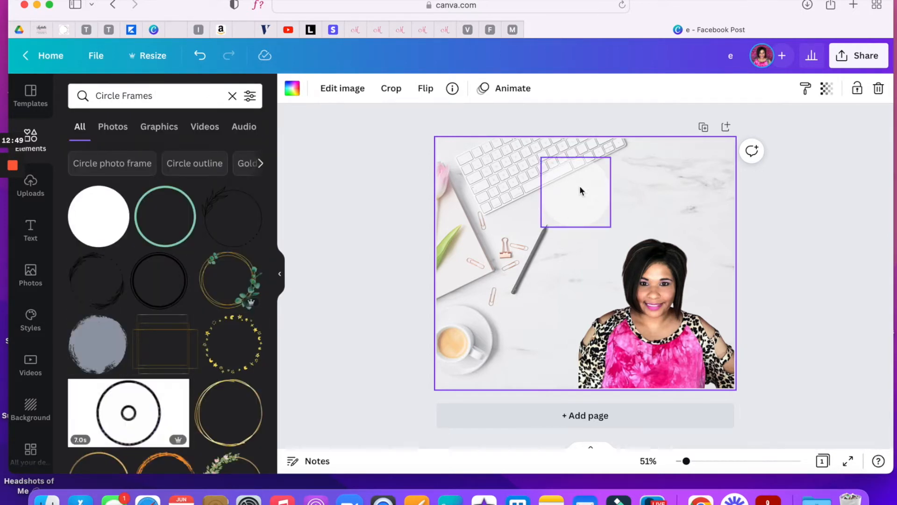
scroll(176, 266, down, 5)
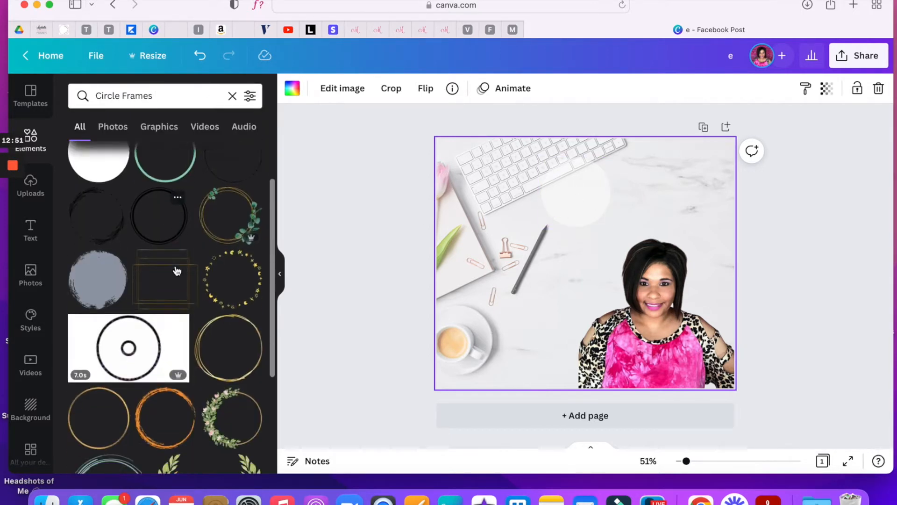
scroll(177, 270, down, 7)
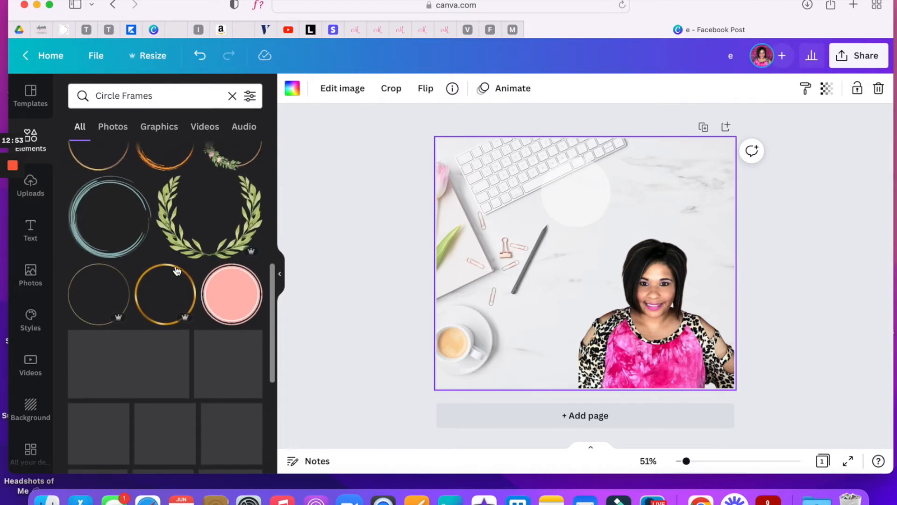
scroll(176, 270, down, 1)
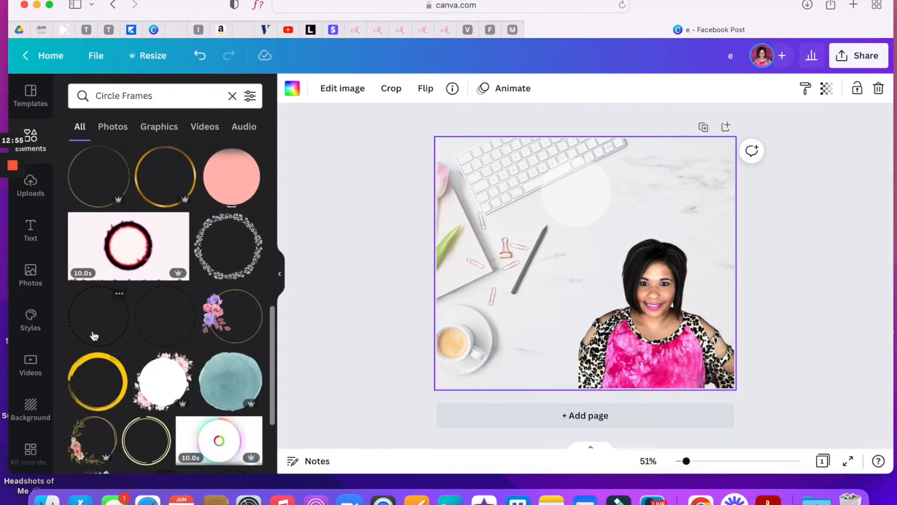
click(101, 320)
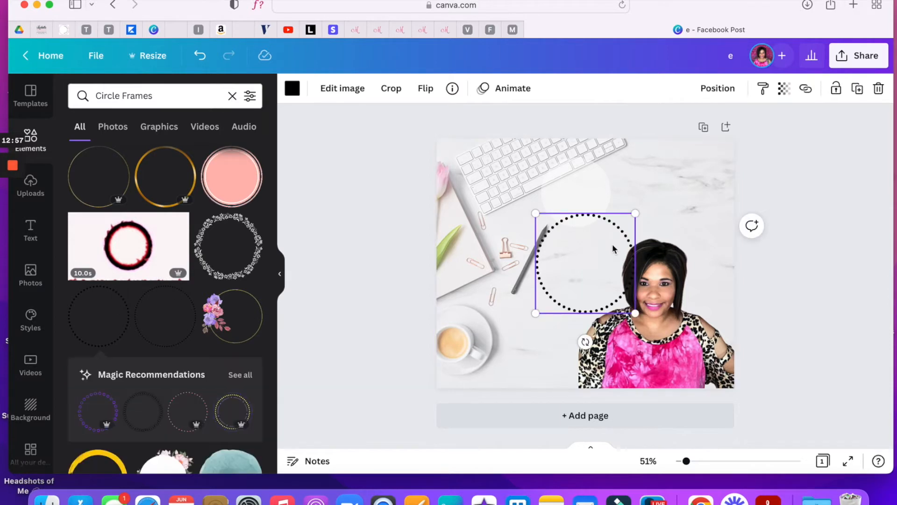
Move the dotted ring onto the faded circle and shrink it to fit just inside the circle's edge.
drag(582, 255, 579, 194)
drag(629, 250, 545, 218)
drag(603, 219, 610, 223)
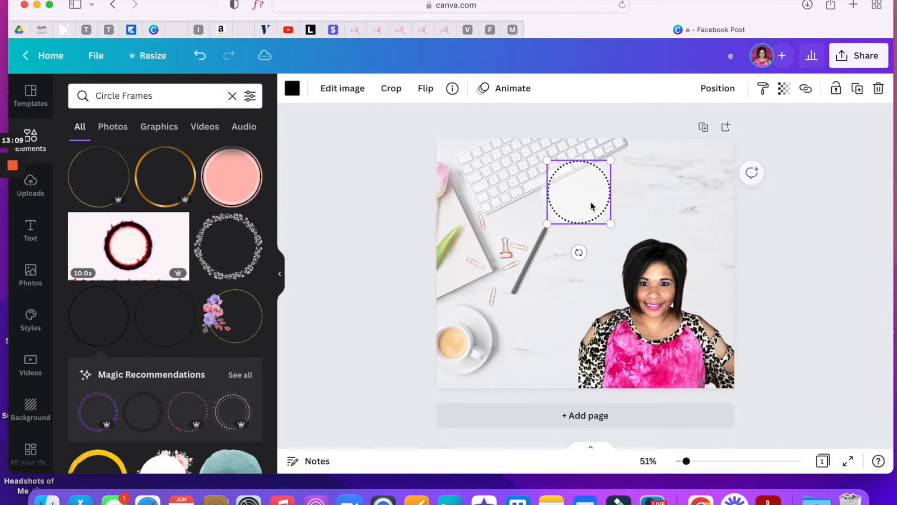
Recolour the dotted ring bright pink from the brand palette and centre it within the faded circle.
click(294, 91)
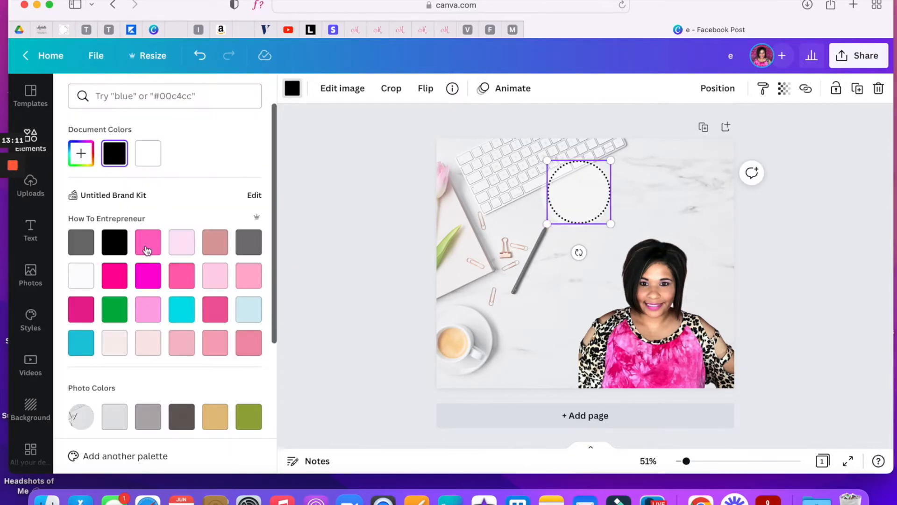
click(147, 242)
key(Escape)
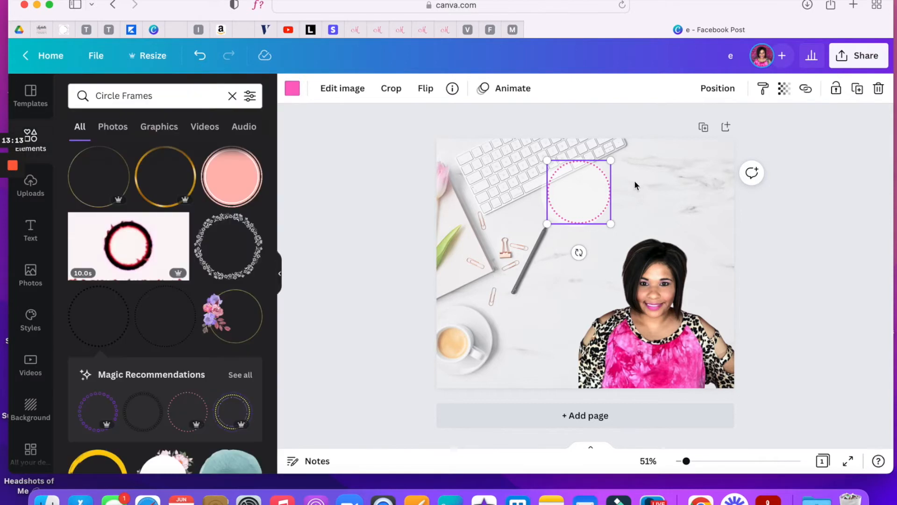
click(637, 182)
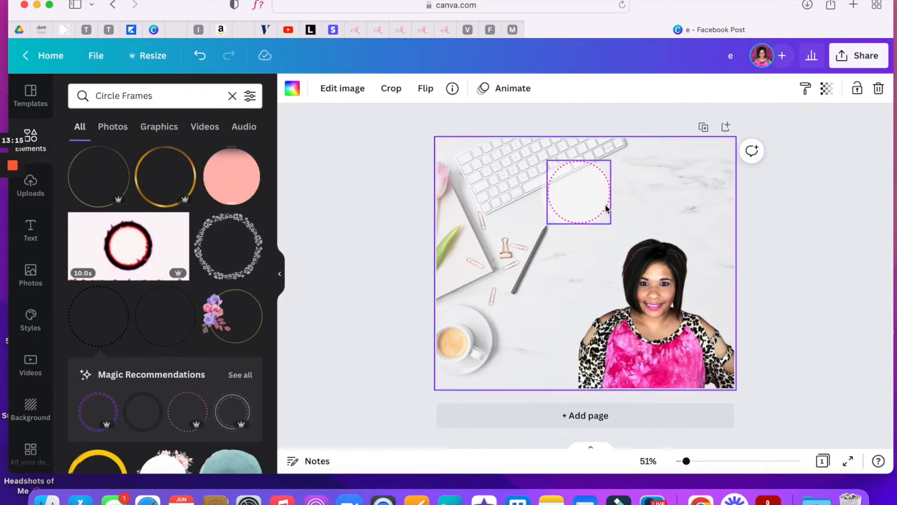
click(584, 198)
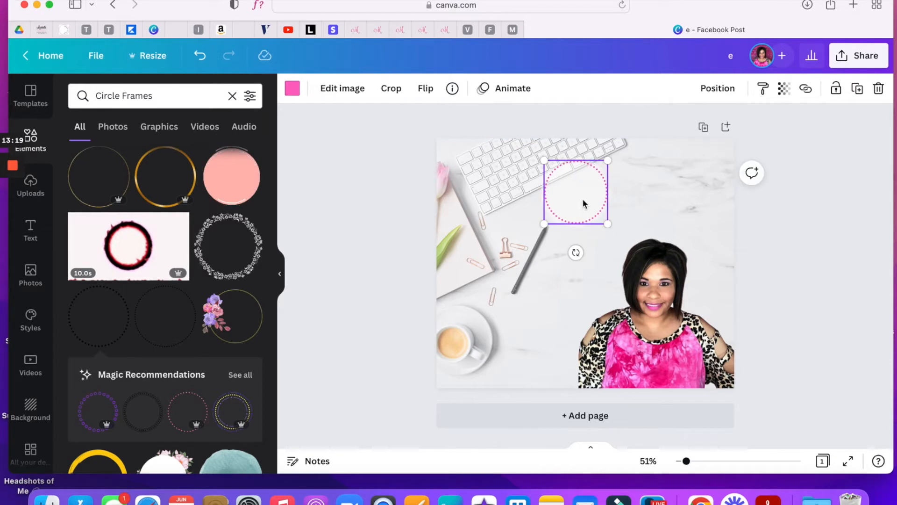
click(646, 187)
click(608, 186)
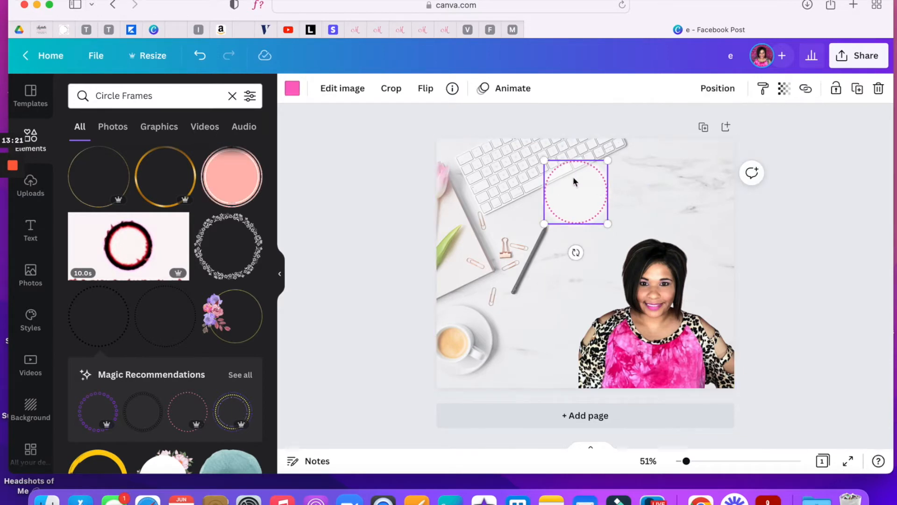
Shift the dotted ring aside and fill the transparent circle with the orchid pink from the brand palette.
drag(584, 184, 601, 184)
click(548, 183)
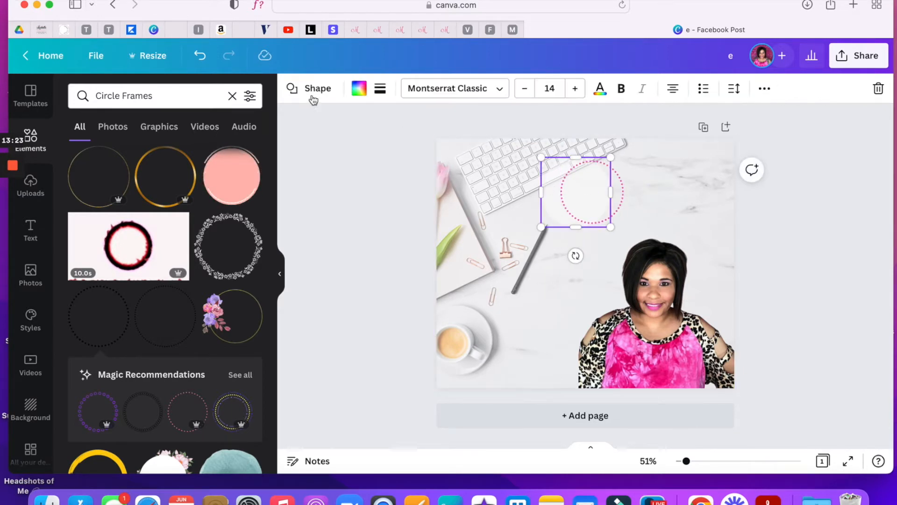
click(358, 89)
click(179, 244)
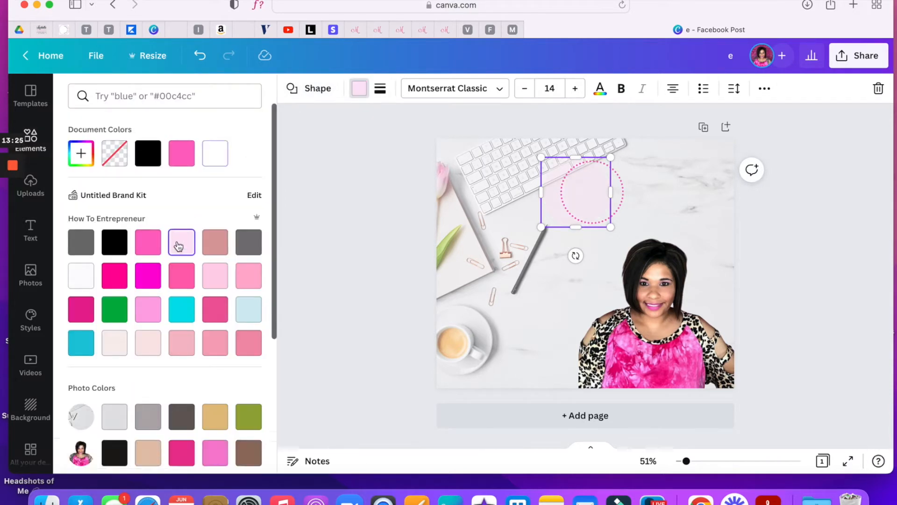
click(149, 309)
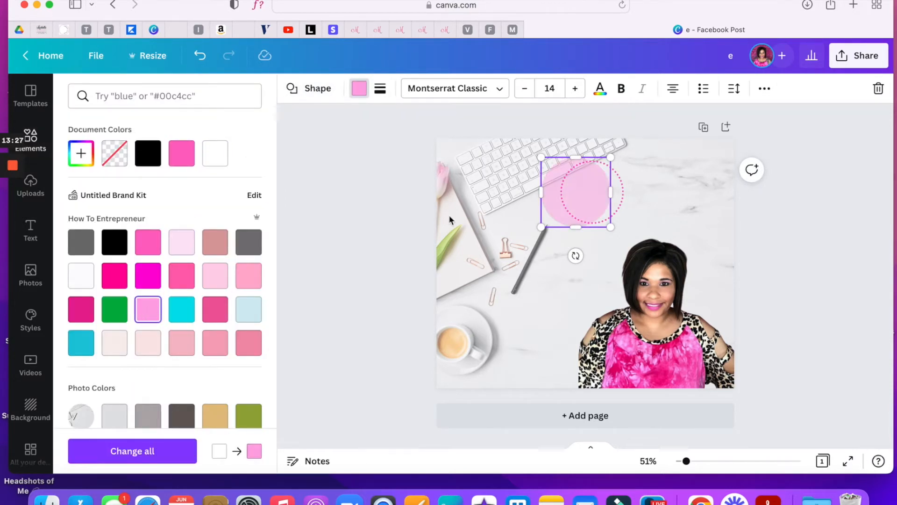
Move the dotted ring back to the centre of the pink circle and deselect it.
click(700, 161)
drag(603, 181, 584, 180)
click(648, 177)
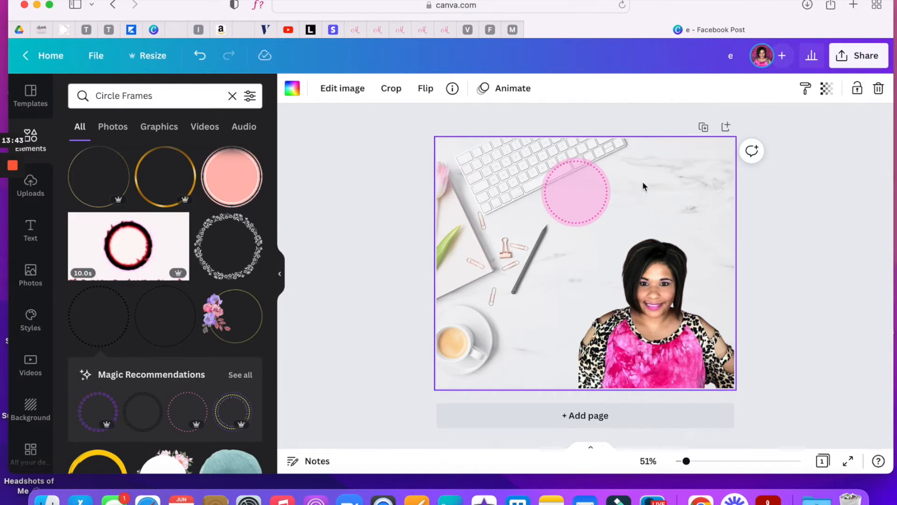
Browse the full Magic Recommendations for circle frames and add the two-colour dotted ring to the page.
scroll(170, 342, down, 5)
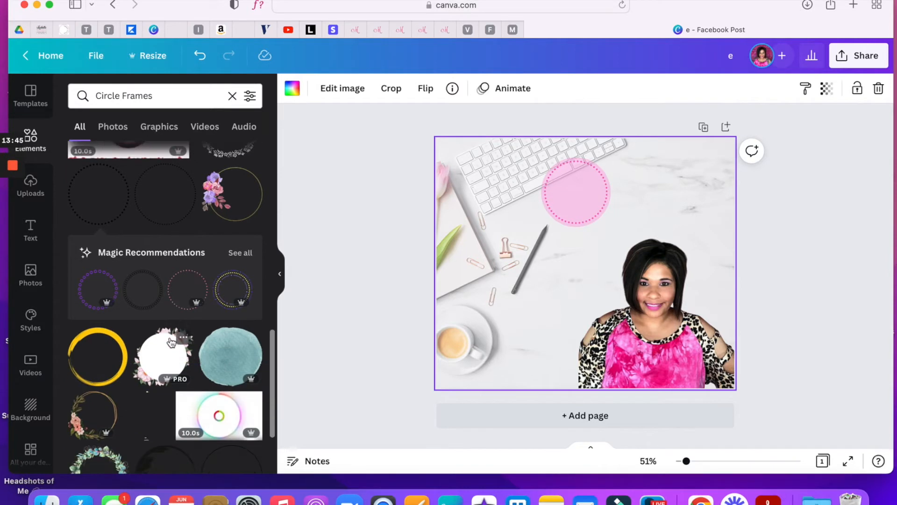
scroll(171, 342, down, 3)
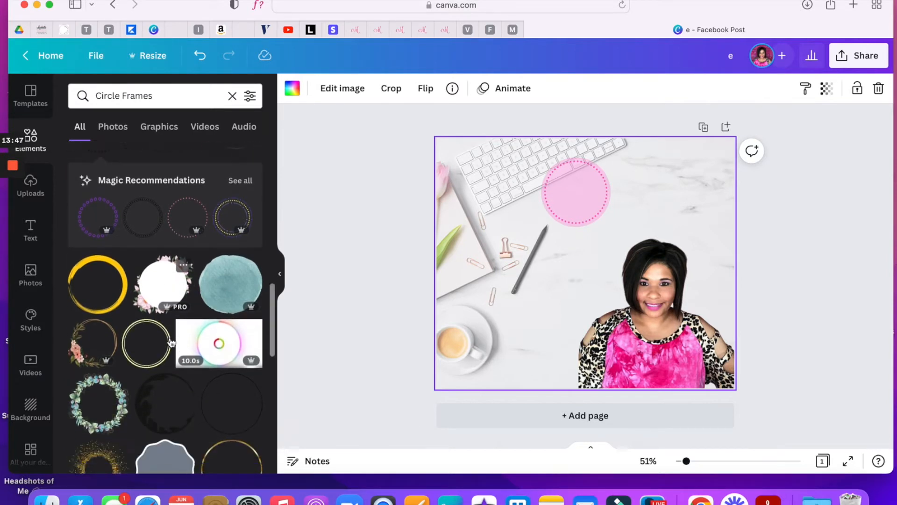
scroll(168, 344, up, 4)
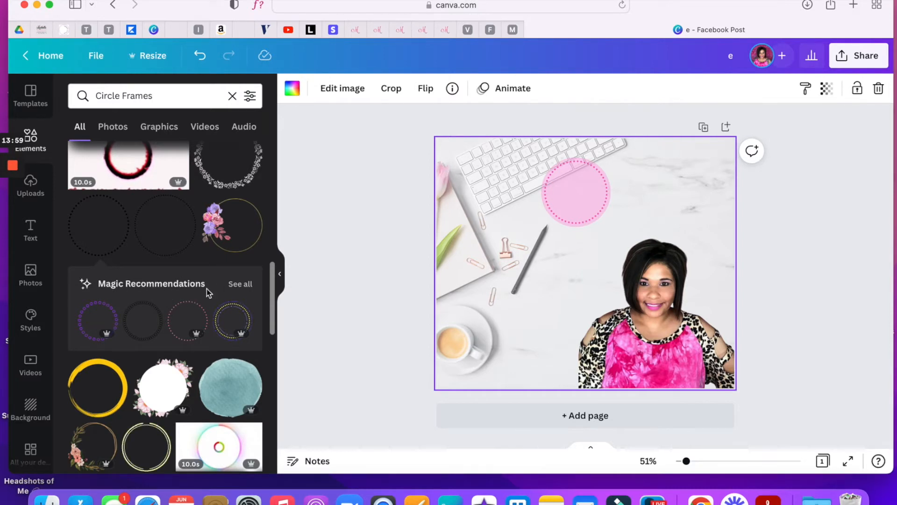
click(239, 284)
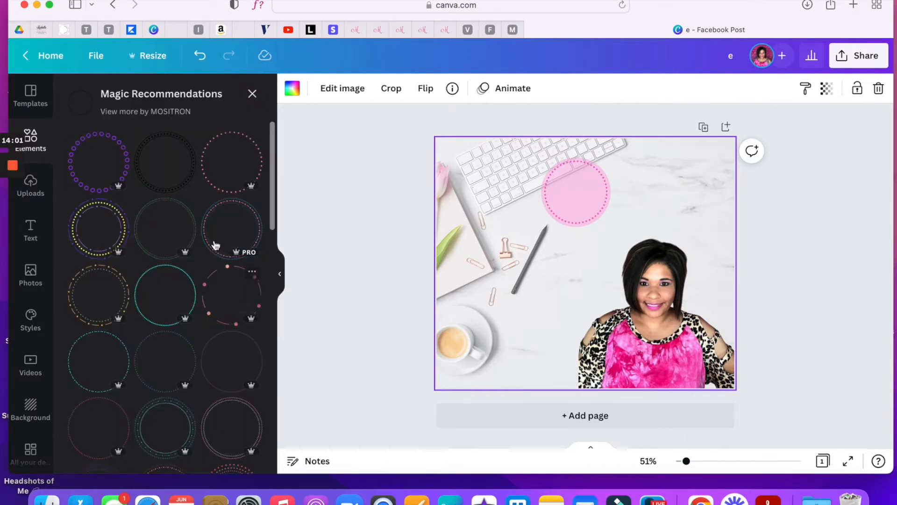
scroll(200, 232, down, 3)
scroll(200, 231, down, 3)
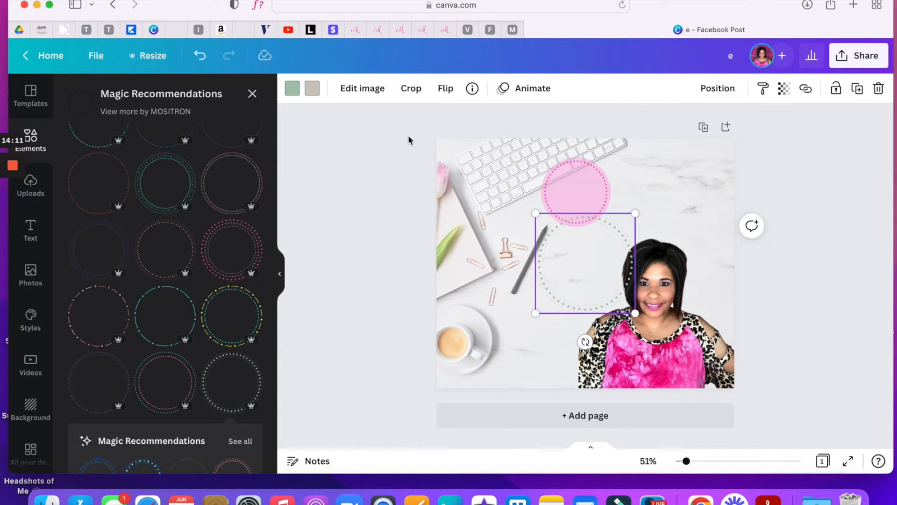
Recolour the new ring's dots bright pink and its second colour dark grey from the brand palette.
click(292, 88)
click(215, 153)
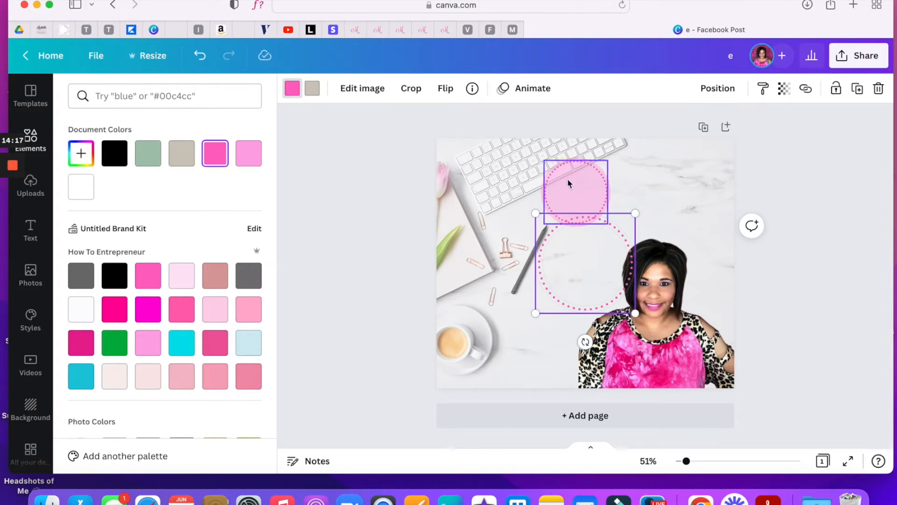
click(312, 90)
click(312, 90)
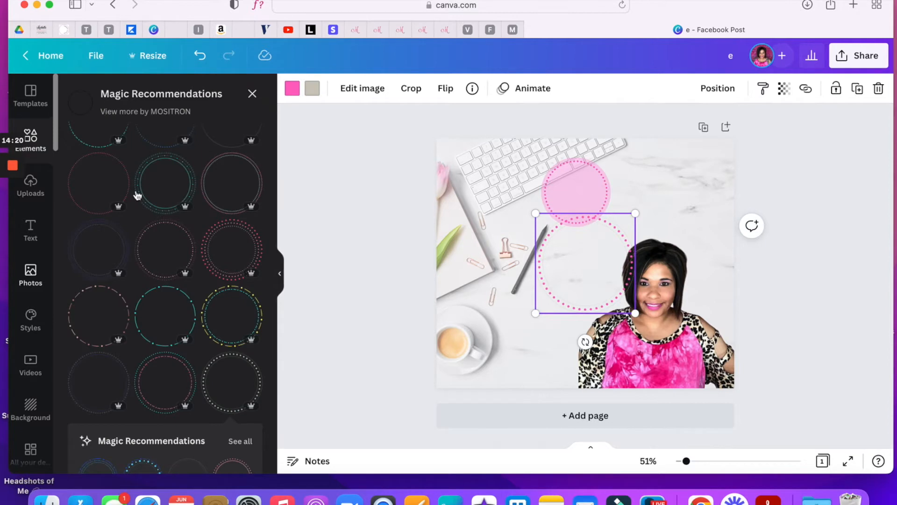
click(312, 89)
click(82, 244)
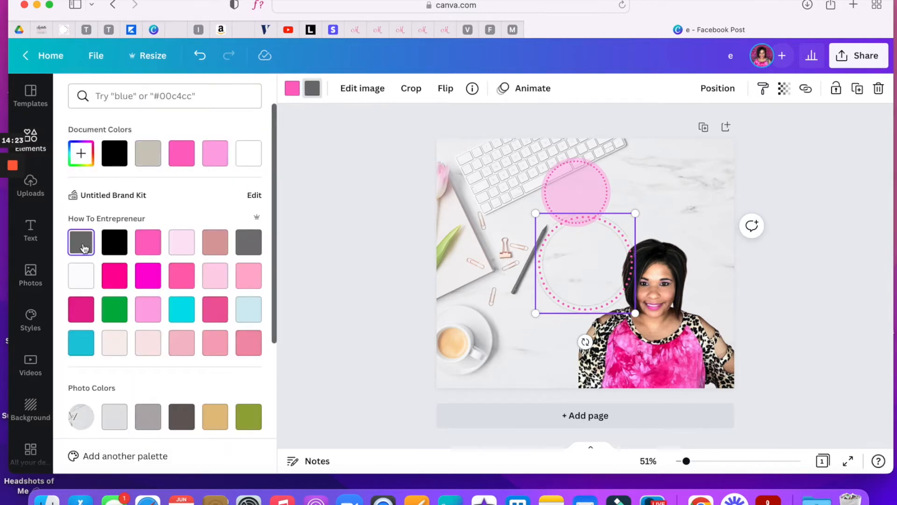
Delete the old dotted ring from the pink circle and fit the new two-colour ring centred inside it.
click(587, 187)
key(Delete)
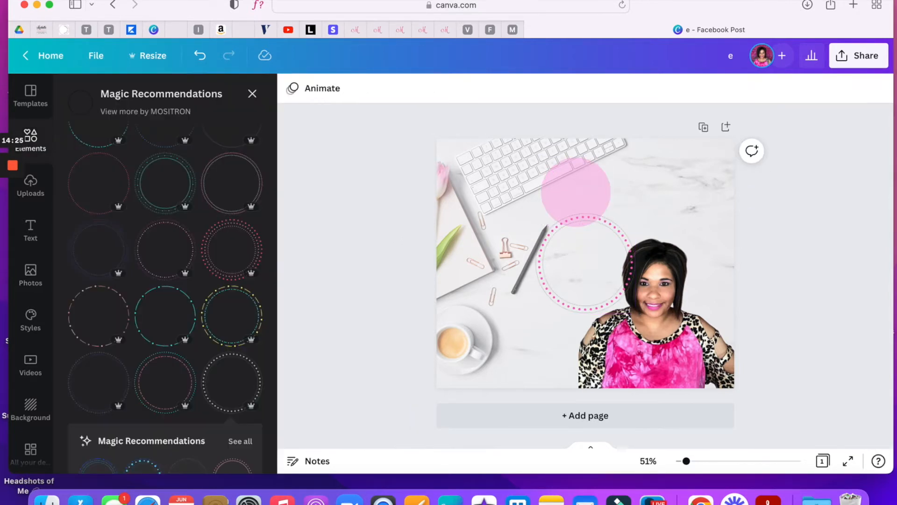
click(596, 255)
drag(635, 312, 568, 200)
drag(606, 222, 574, 196)
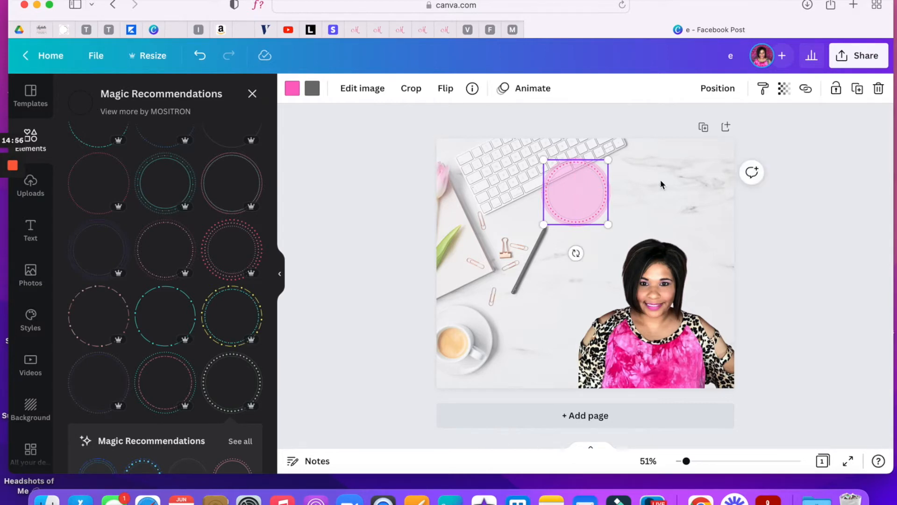
Select the pink circle together with its dotted ring and group them.
click(630, 190)
drag(585, 202, 594, 200)
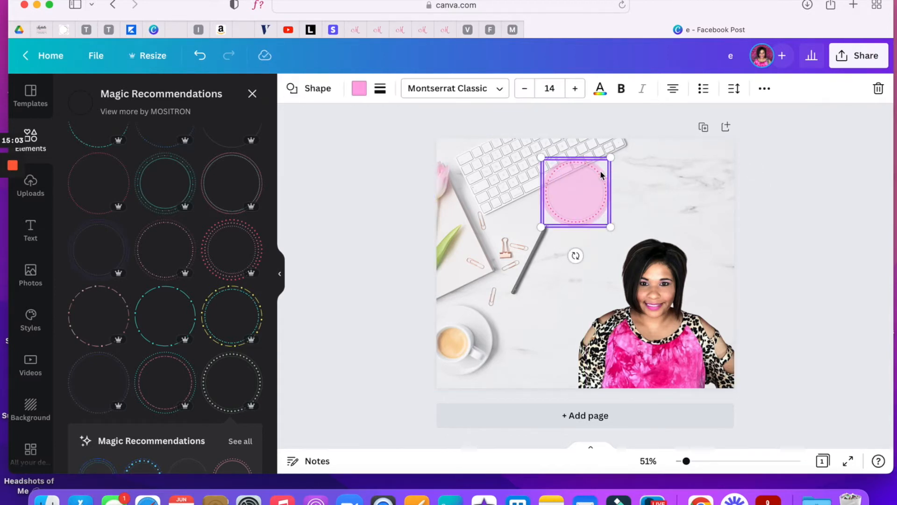
click(764, 89)
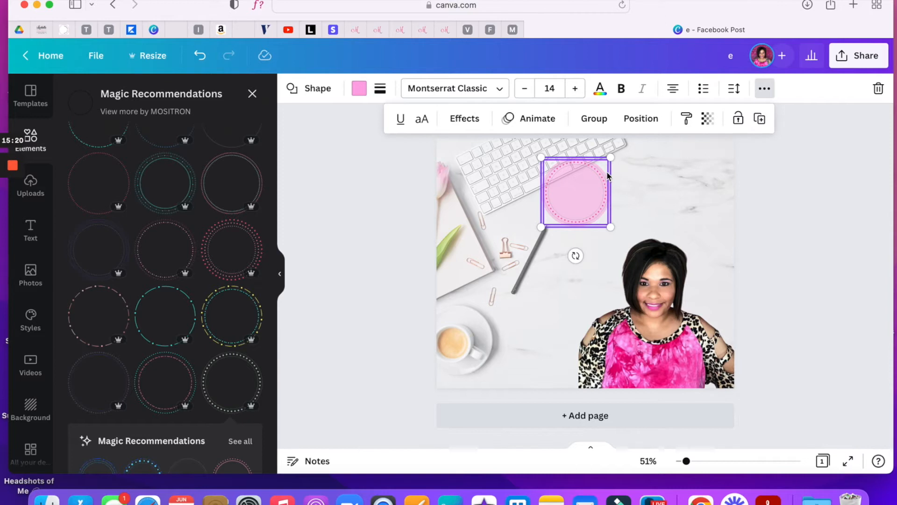
click(600, 123)
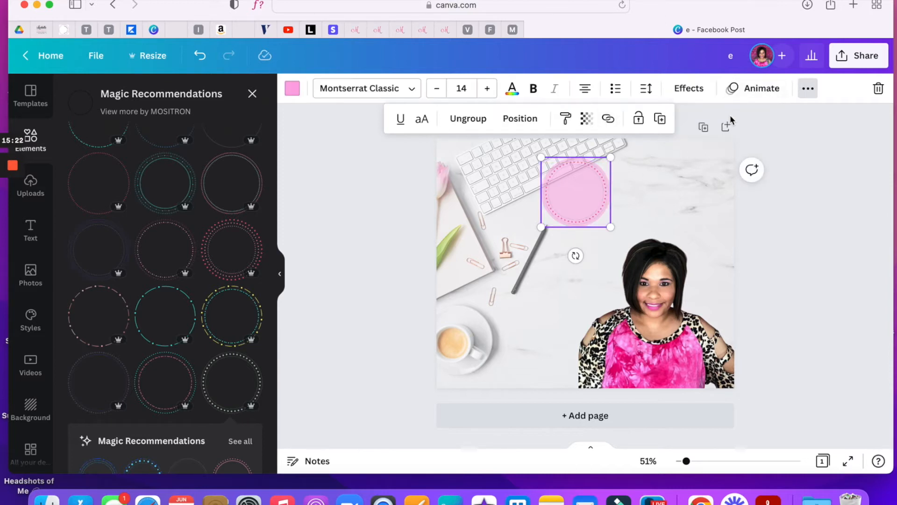
Duplicate the circle group and place the copy over the keyboard, level with and left of the original.
click(810, 94)
click(809, 93)
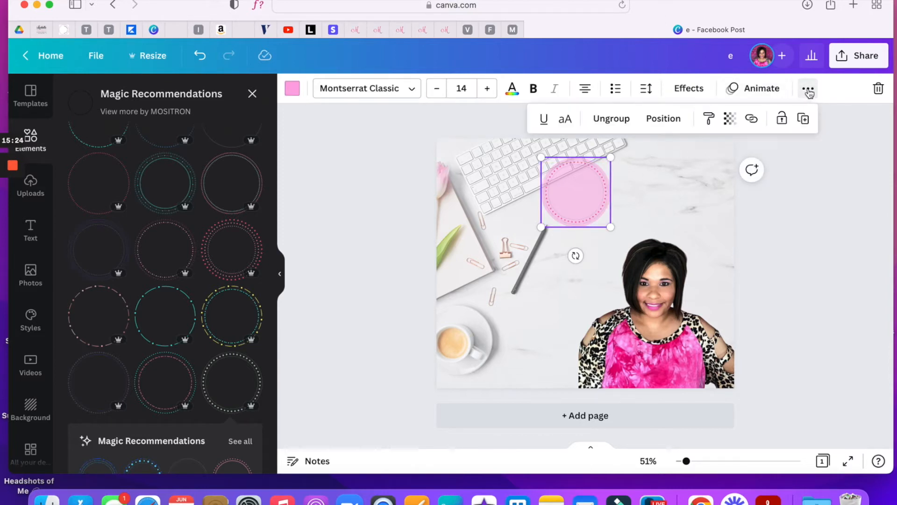
click(803, 120)
drag(571, 191, 490, 185)
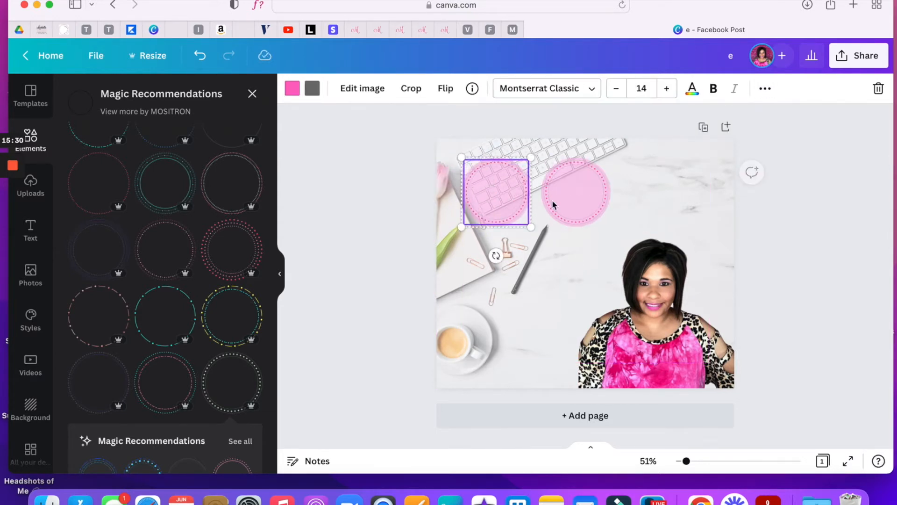
click(677, 196)
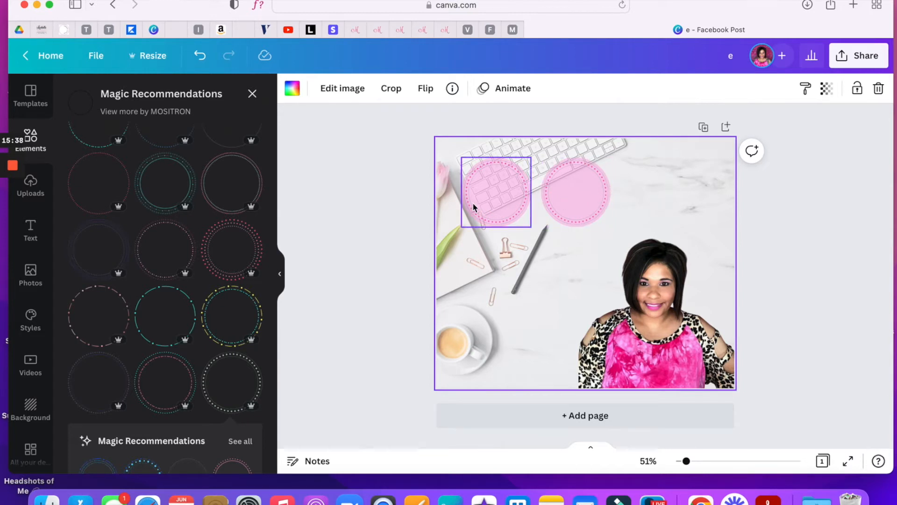
Duplicate the original circle group again and place the copy above the portrait, level with the other two.
click(576, 207)
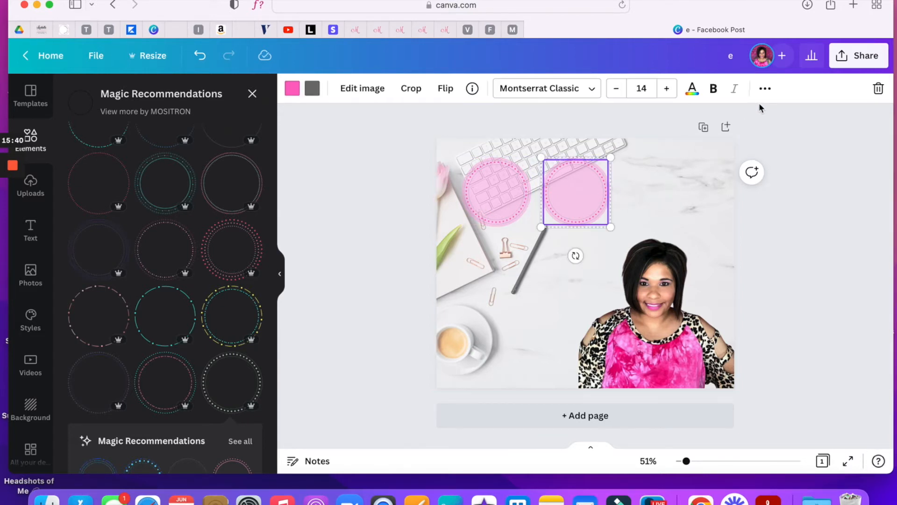
click(763, 90)
click(760, 120)
Centre the middle circle group between the two outer ones so the three are evenly spaced.
mouse_move(579, 197)
mouse_down()
mouse_move(677, 190)
mouse_move(587, 194)
mouse_up()
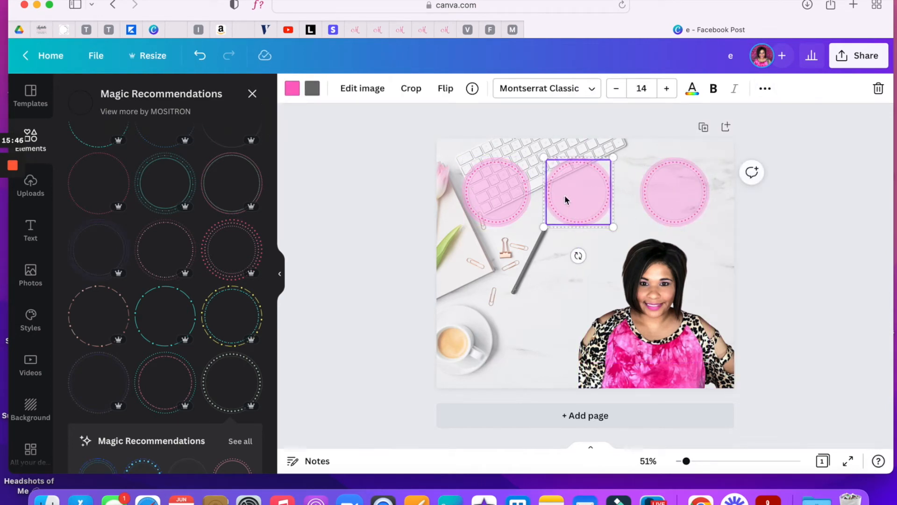
click(534, 280)
drag(586, 203, 592, 204)
drag(689, 202, 689, 203)
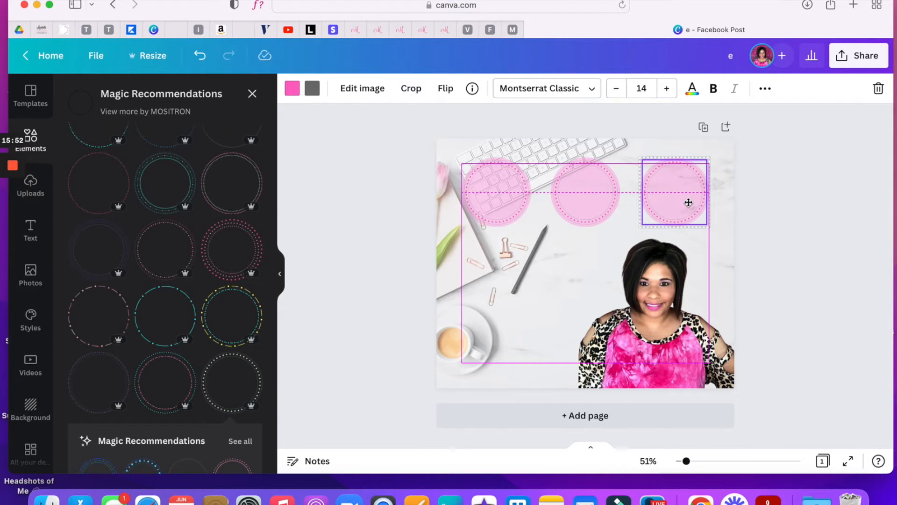
drag(689, 202, 689, 202)
Lower all three circle groups slightly and align them in one row.
drag(688, 202, 689, 204)
drag(593, 192, 591, 196)
drag(492, 195, 492, 200)
click(517, 247)
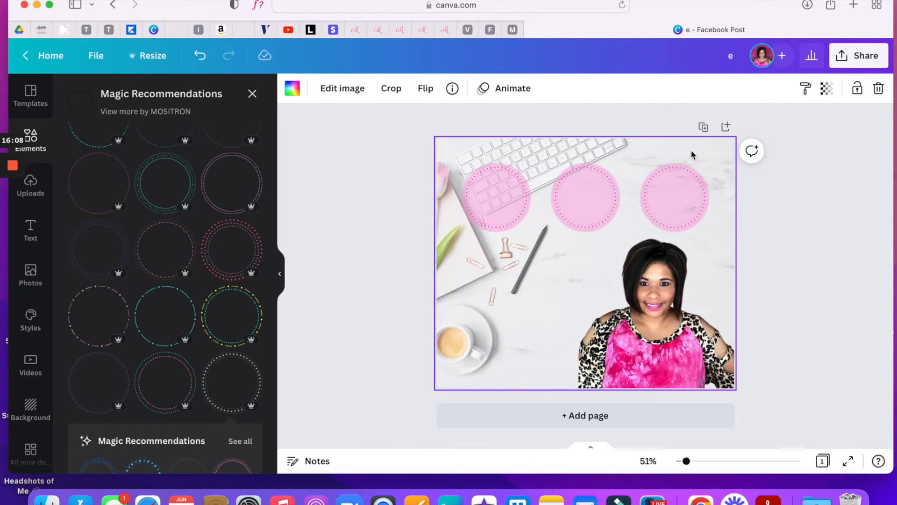
drag(501, 178, 503, 179)
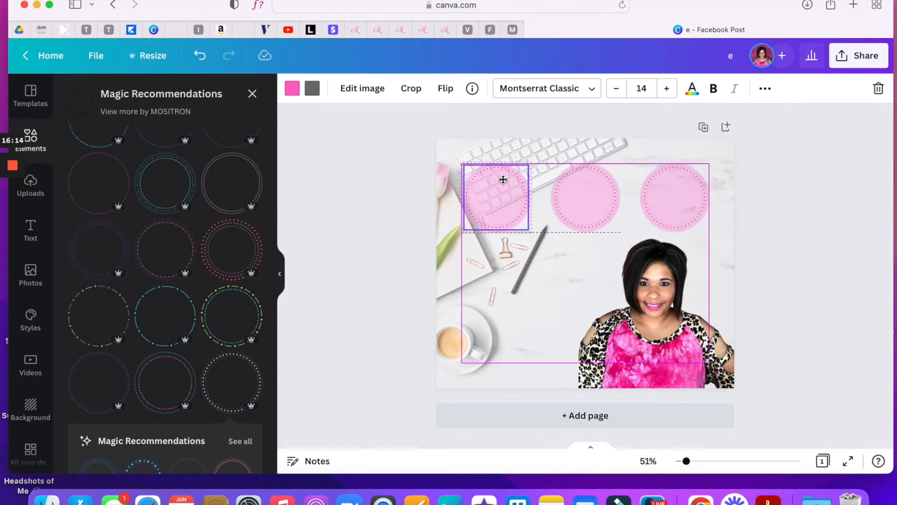
drag(503, 180, 503, 178)
click(615, 158)
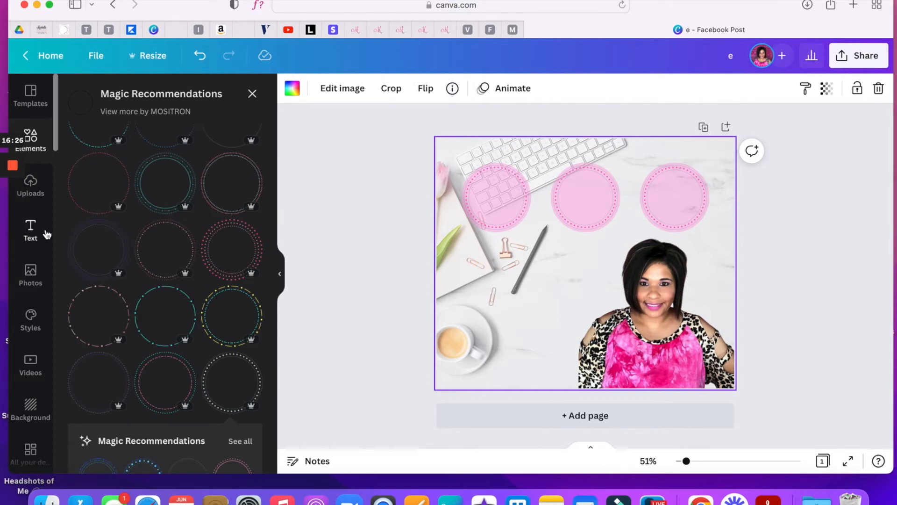
Browse the text styles and add the recently used pink neon GLOW text to the page.
click(31, 231)
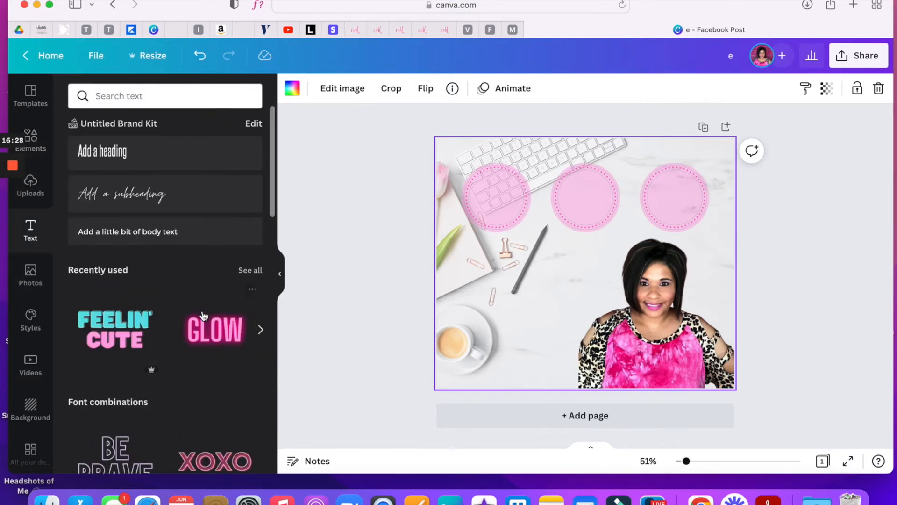
scroll(191, 273, down, 5)
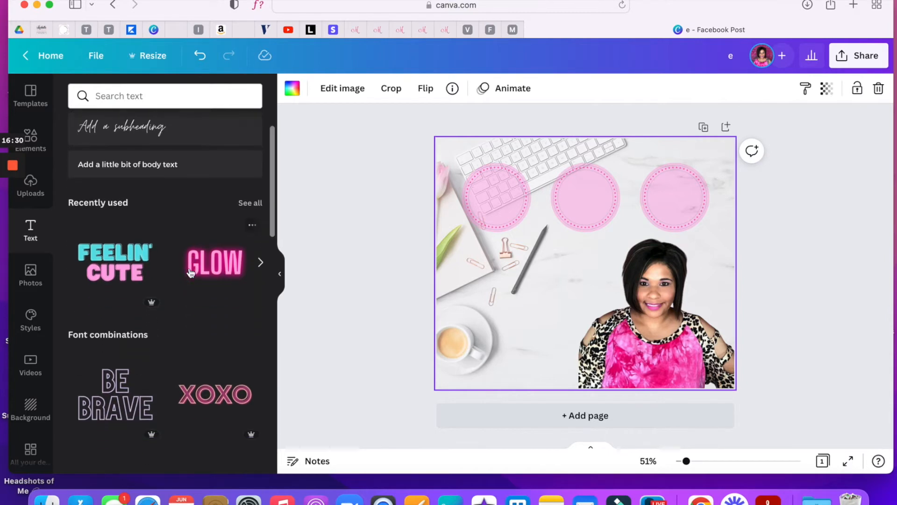
scroll(191, 272, down, 8)
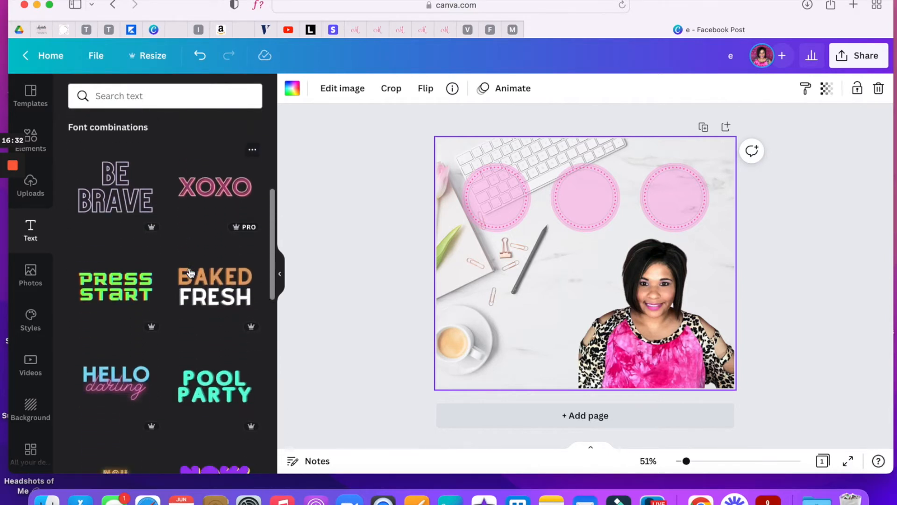
scroll(190, 272, down, 6)
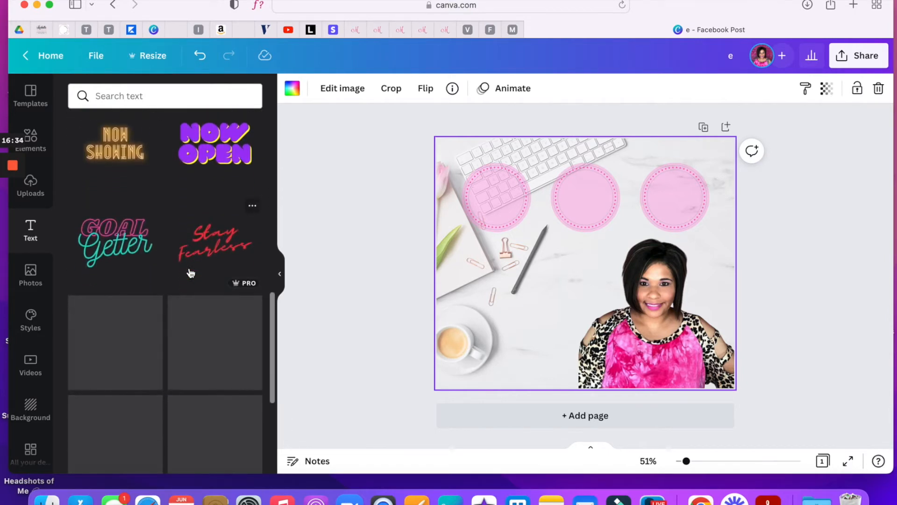
scroll(190, 272, up, 15)
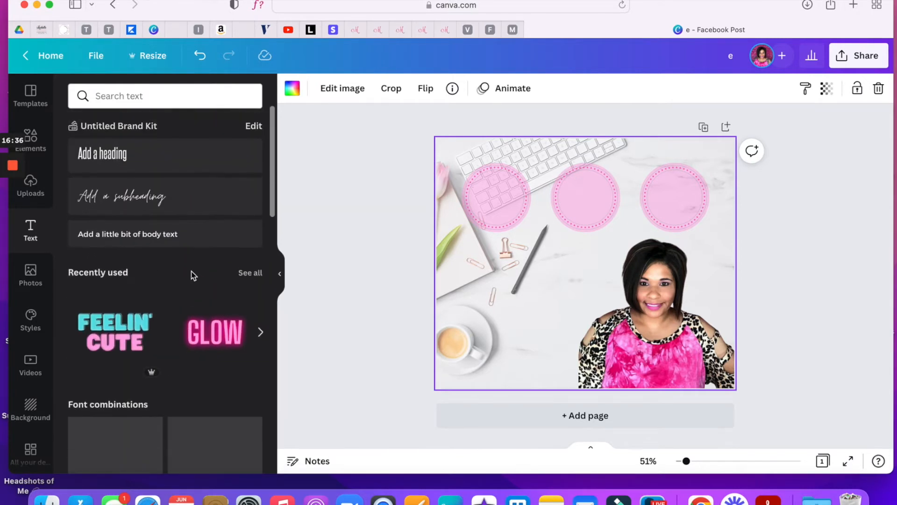
click(212, 333)
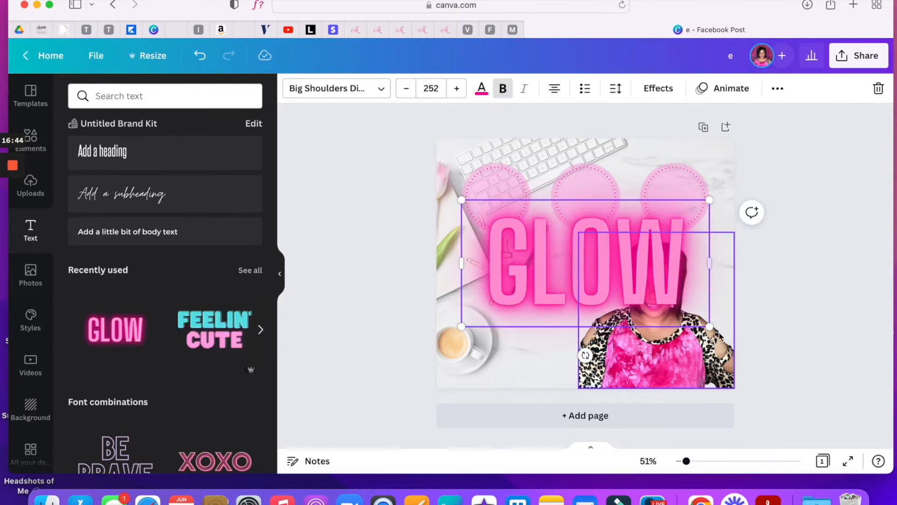
Shrink the GLOW text to font size 120 and place it below the circles, beside the portrait.
drag(710, 329, 627, 286)
drag(571, 265, 552, 293)
drag(604, 314, 551, 278)
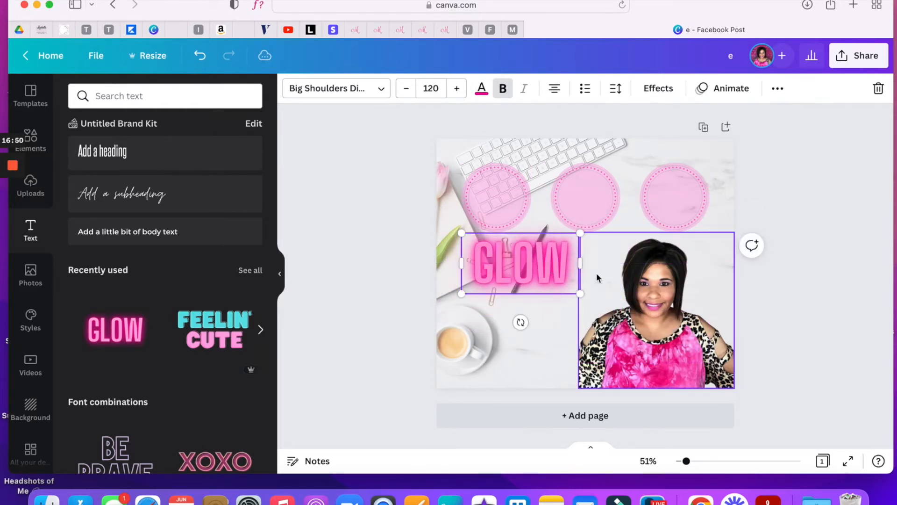
Set the intensity of the GLOW text's neon effect to 83.
click(658, 88)
scroll(164, 303, down, 2)
drag(204, 341, 222, 351)
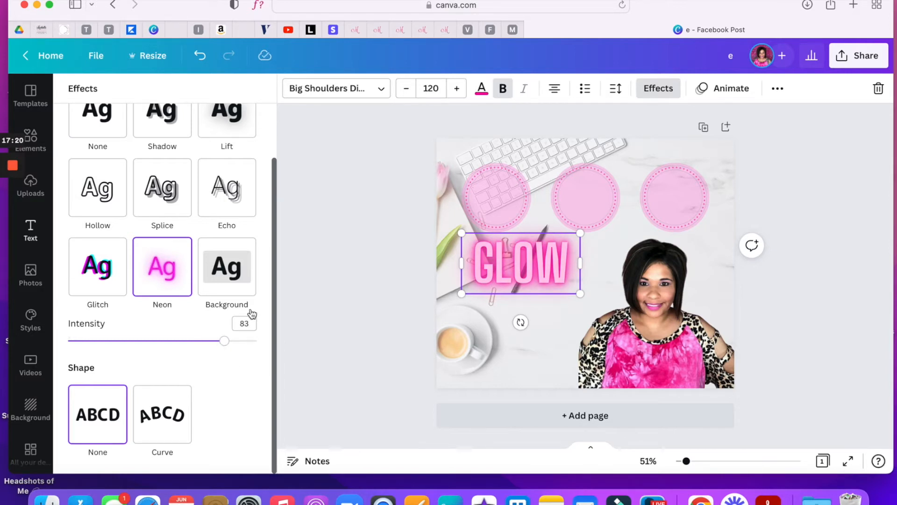
Replace GLOW with the person's first name in League Spartan at size 65, fitted beside the portrait's head.
click(330, 94)
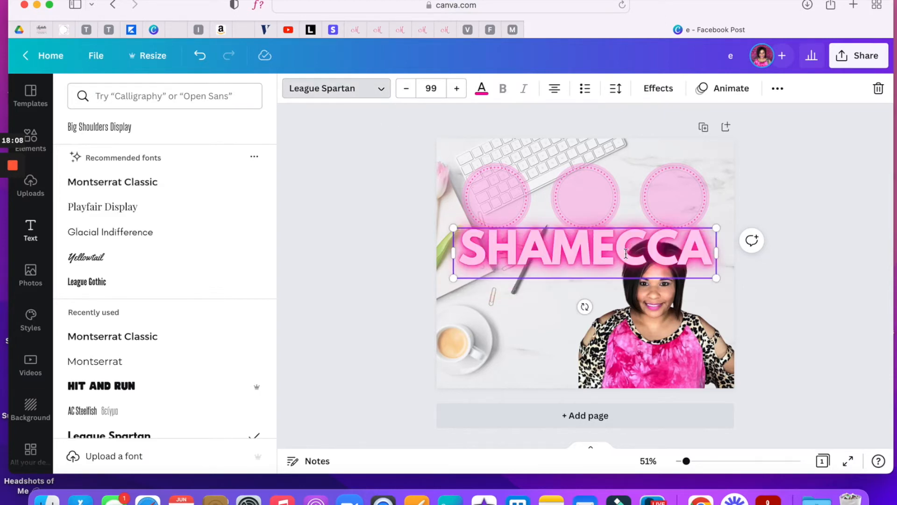
drag(716, 278, 617, 280)
drag(542, 294, 536, 307)
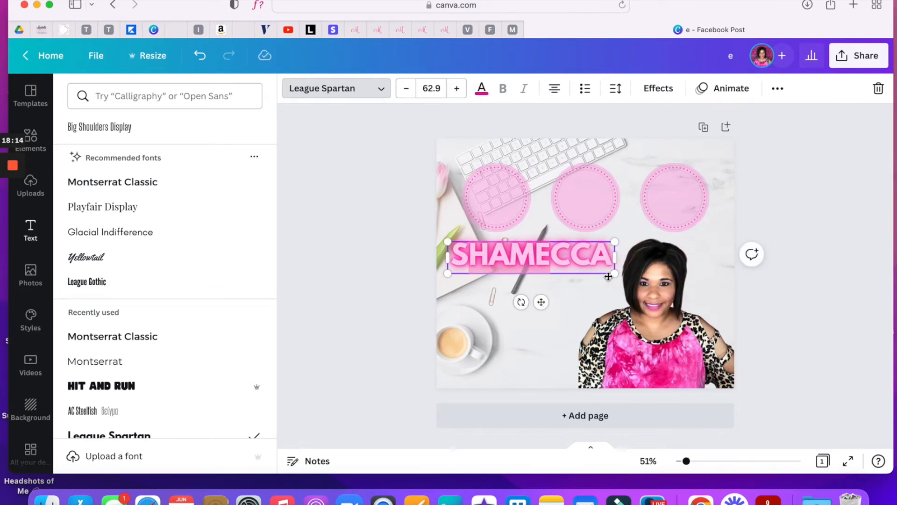
drag(614, 275, 620, 275)
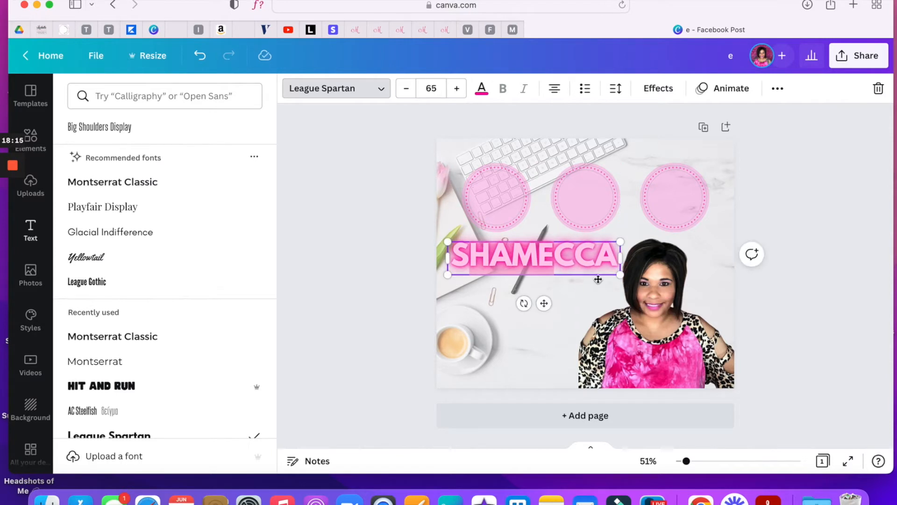
Browse the text styles and add the pink script You're Invited! text to the page.
click(582, 229)
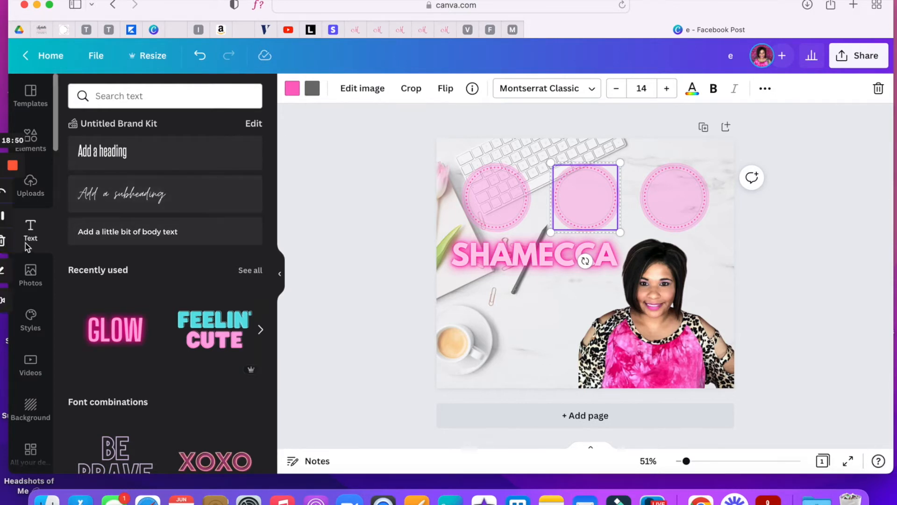
scroll(159, 198, down, 6)
scroll(159, 195, down, 13)
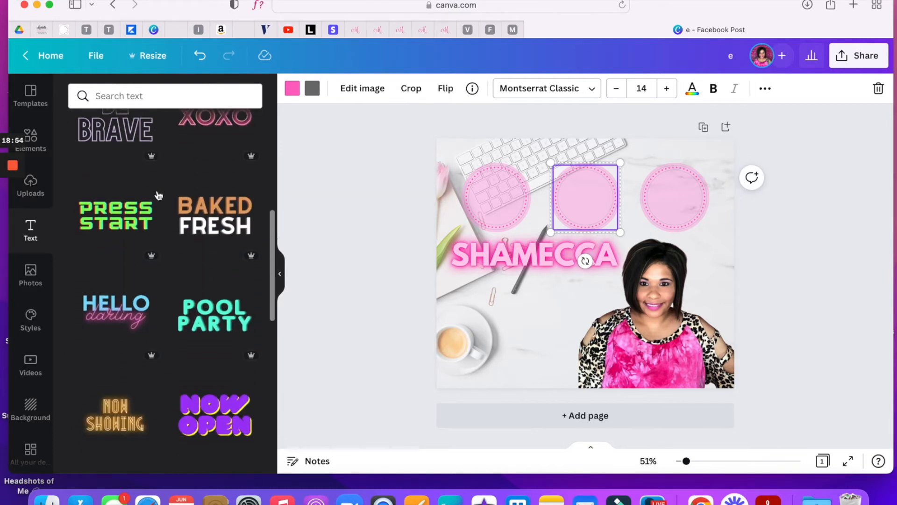
scroll(159, 195, down, 6)
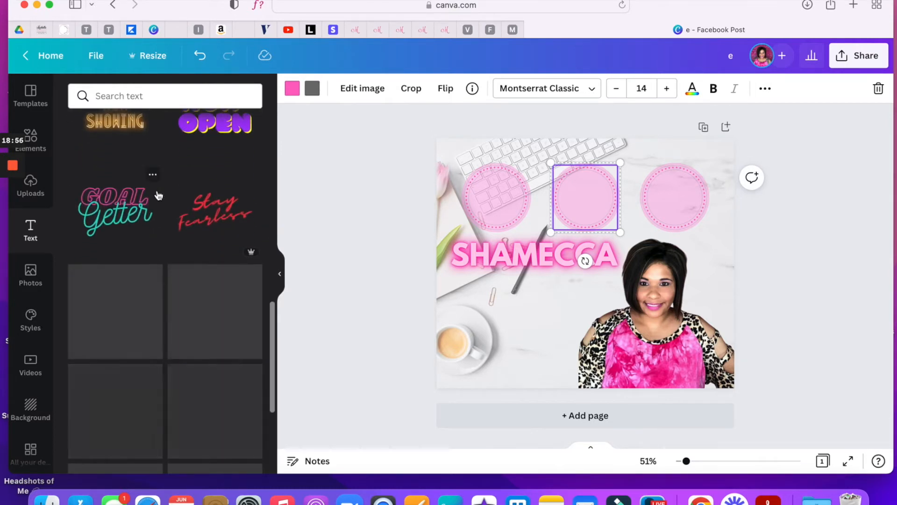
scroll(158, 195, down, 5)
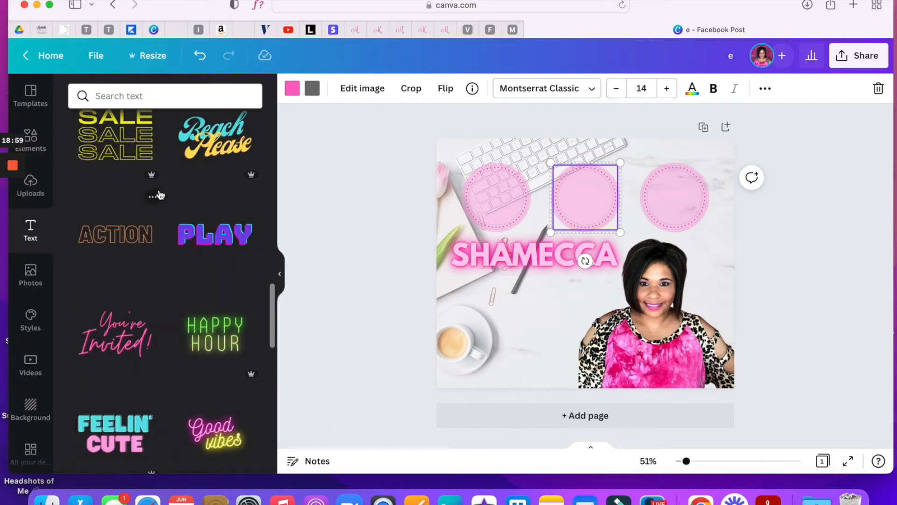
click(131, 334)
Shrink the You're Invited! text to font size 136 and place it below the name, beside the portrait.
drag(637, 292, 606, 331)
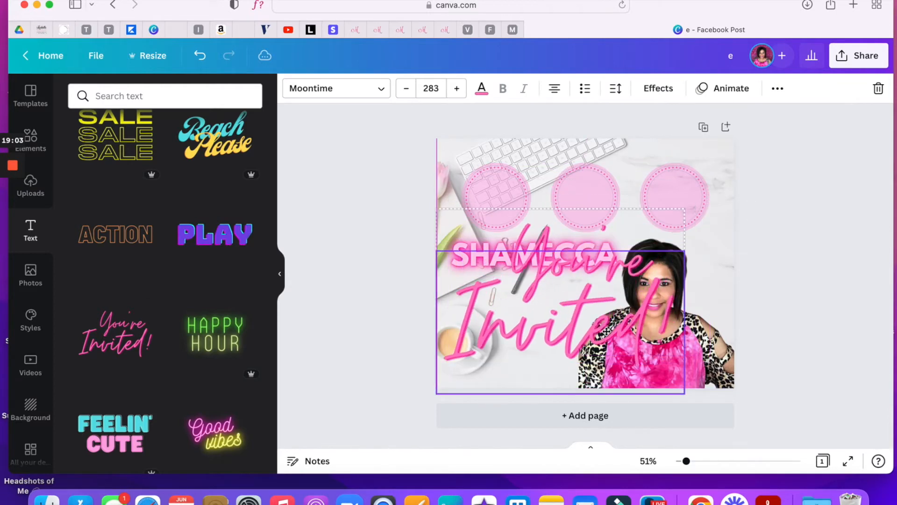
drag(684, 394, 592, 325)
drag(539, 281, 549, 331)
drag(605, 374, 567, 342)
drag(518, 326, 533, 340)
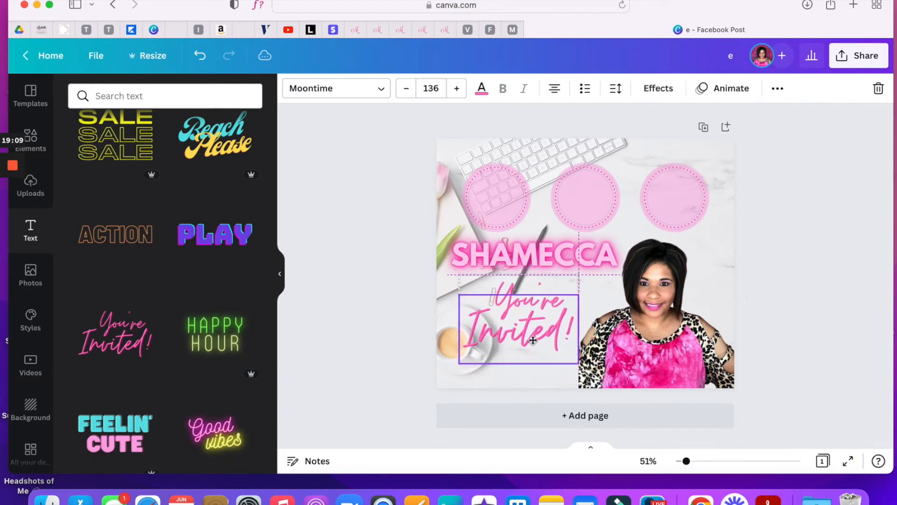
Ungroup the You're Invited! text into two separate text elements.
click(533, 340)
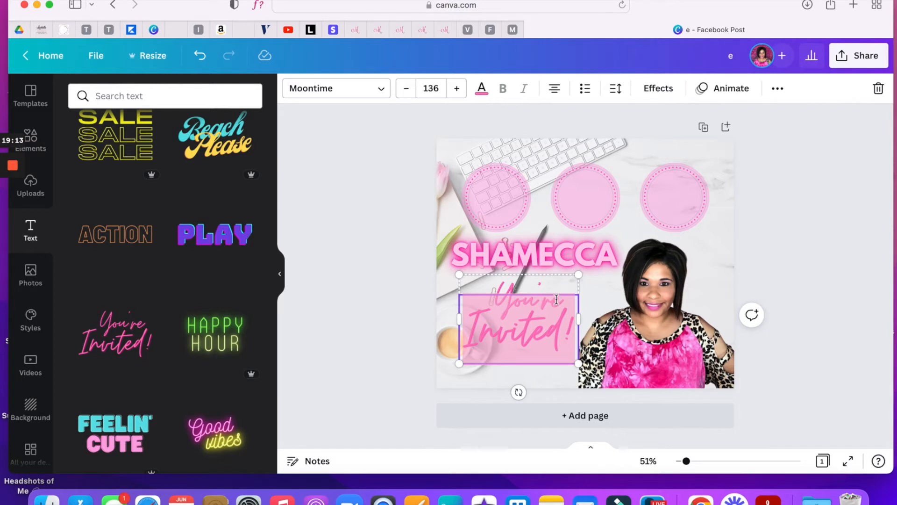
click(778, 91)
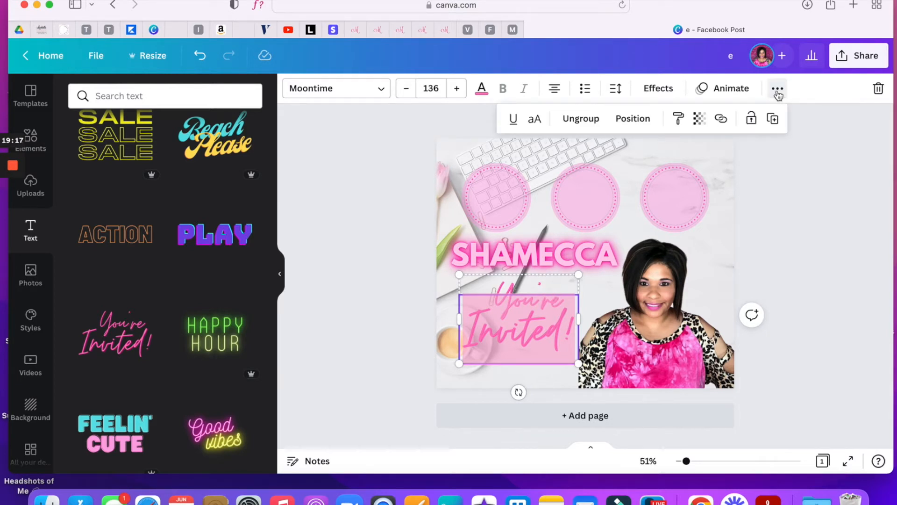
click(579, 122)
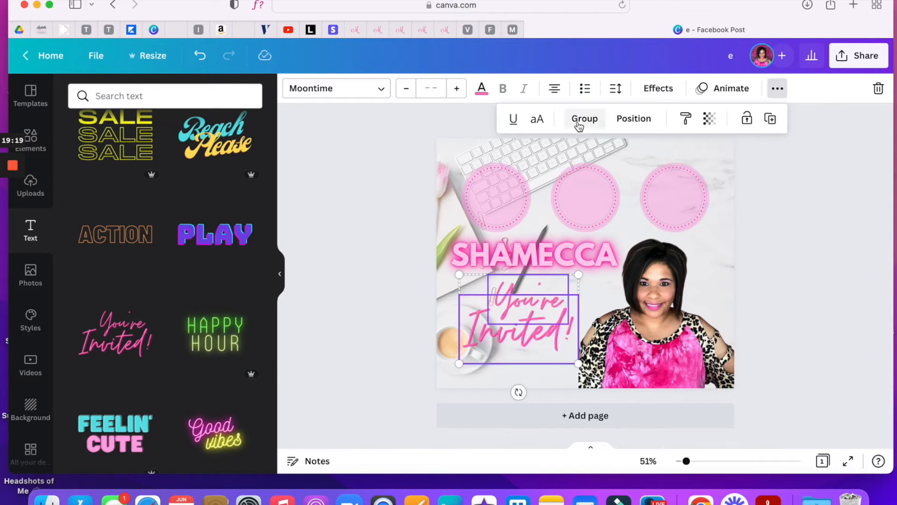
Replace the words You're and Invited! with Senior and Consultant, arranged on two lines below the name.
click(671, 285)
click(542, 302)
click(529, 291)
double_click(529, 291)
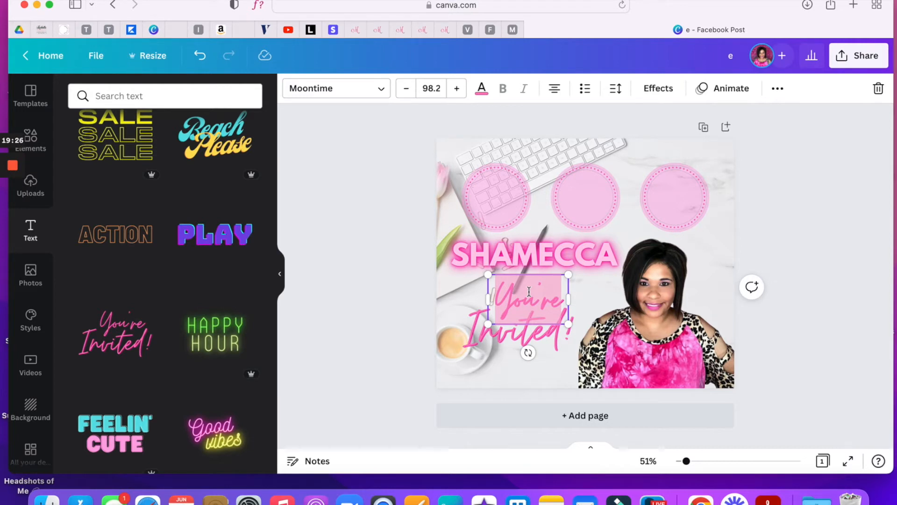
text(Senior)
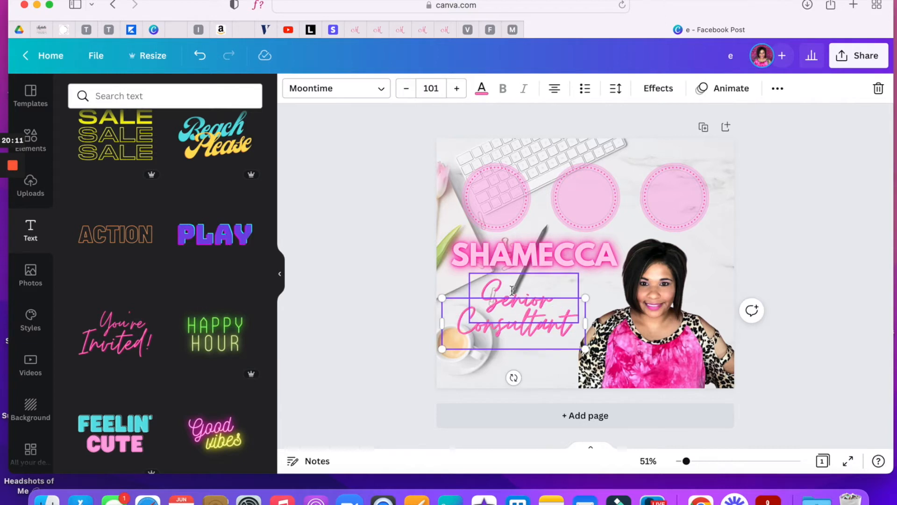
Apply the Lift effect with intensity 100 to both the Senior and Consultant texts.
shift+click(513, 290)
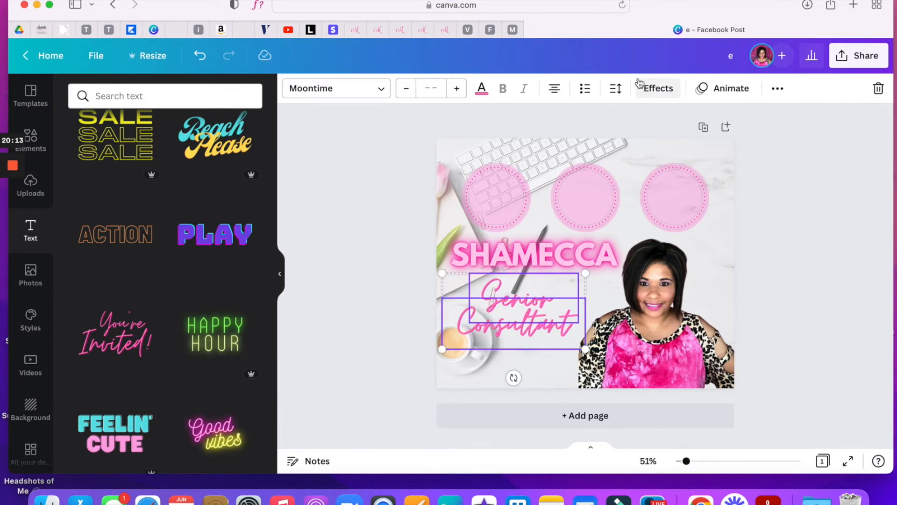
click(654, 88)
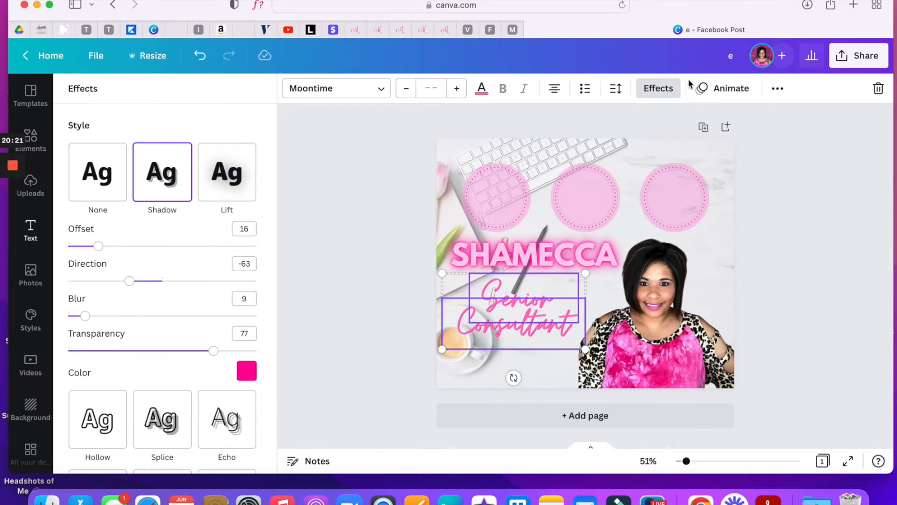
click(670, 92)
click(670, 92)
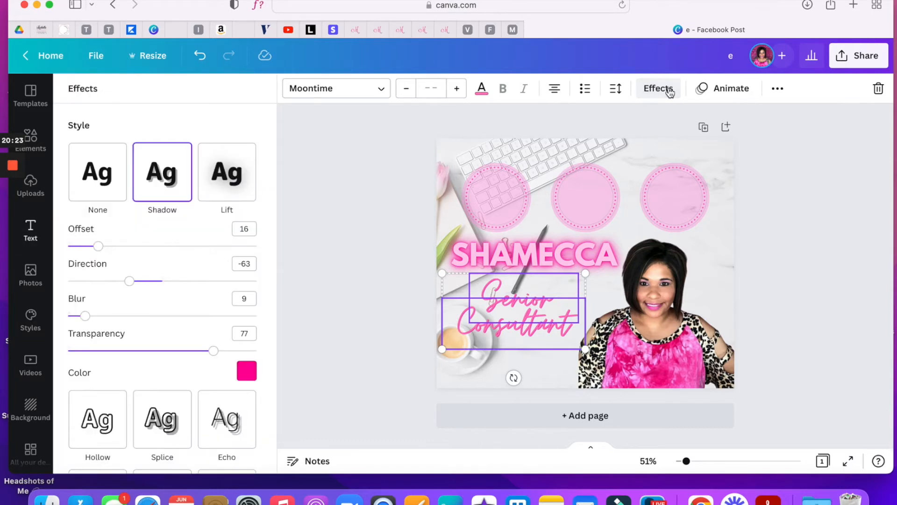
click(224, 177)
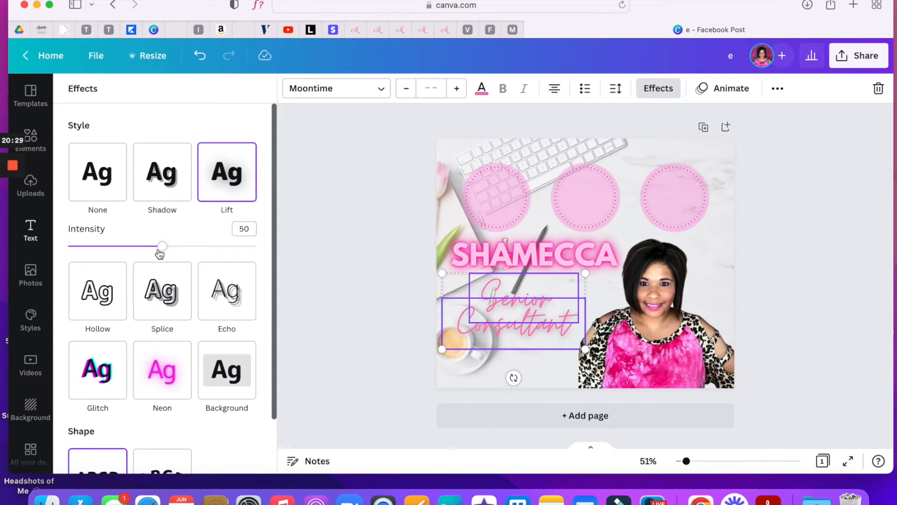
drag(163, 251, 261, 253)
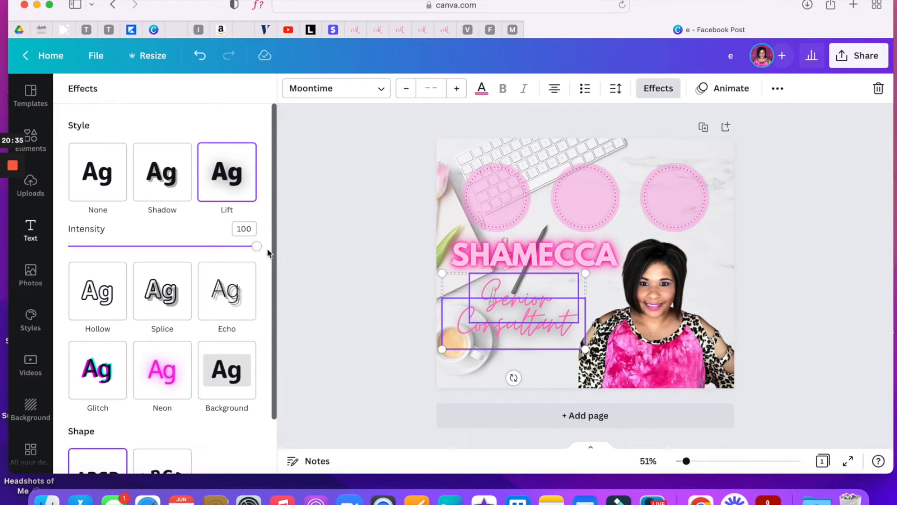
scroll(242, 261, down, 3)
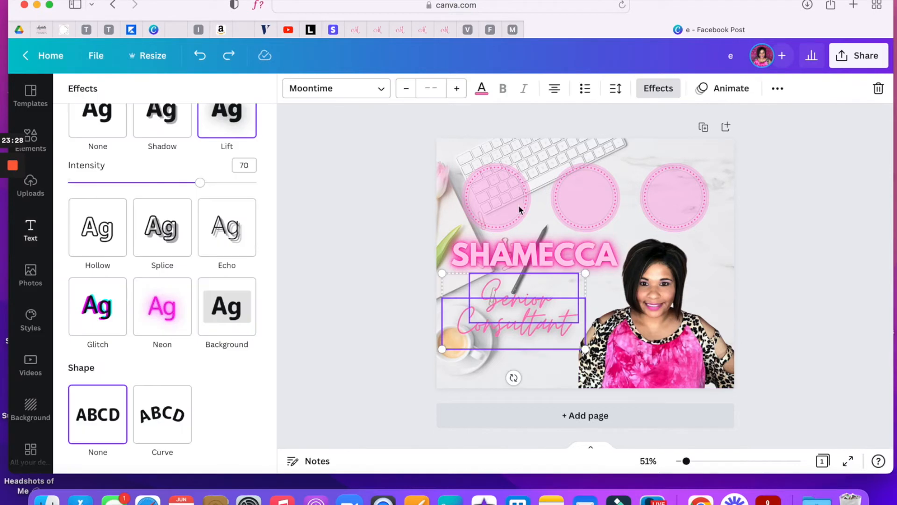
click(604, 272)
click(534, 301)
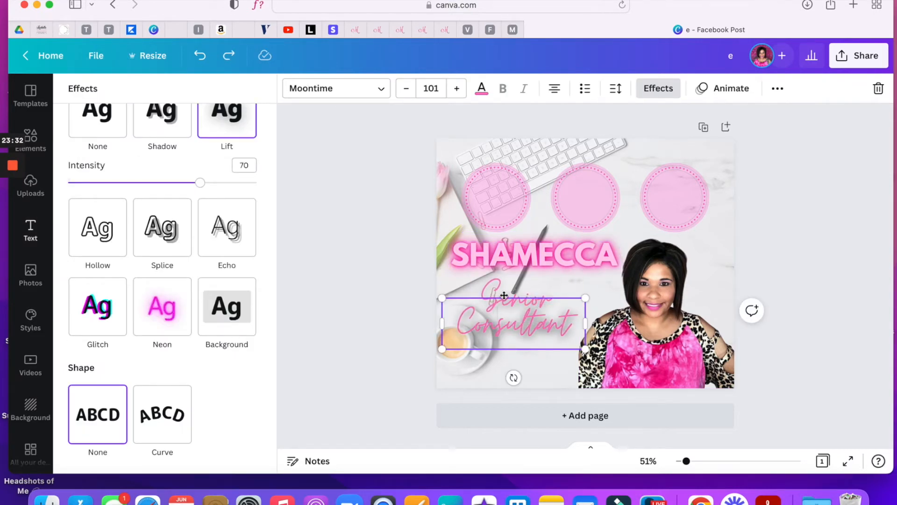
click(511, 290)
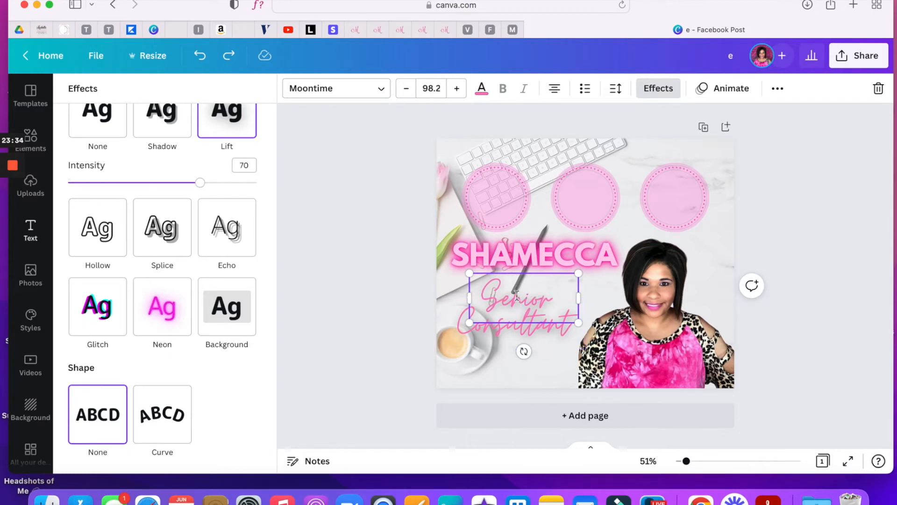
click(523, 359)
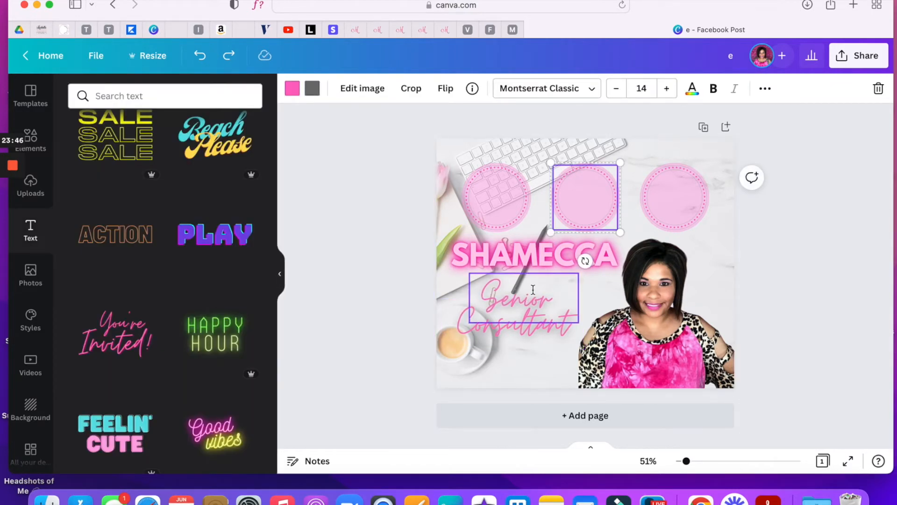
Recolor the Senior and Consultant texts black.
click(533, 294)
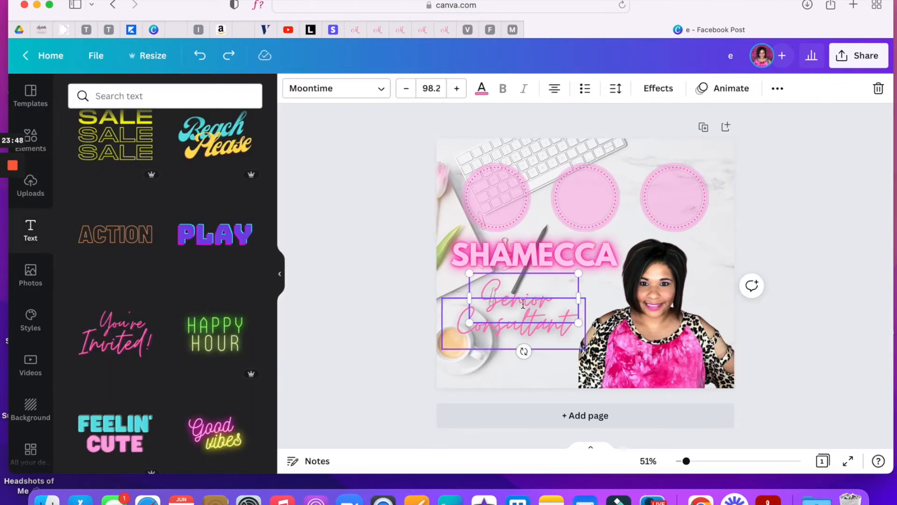
shift+click(516, 322)
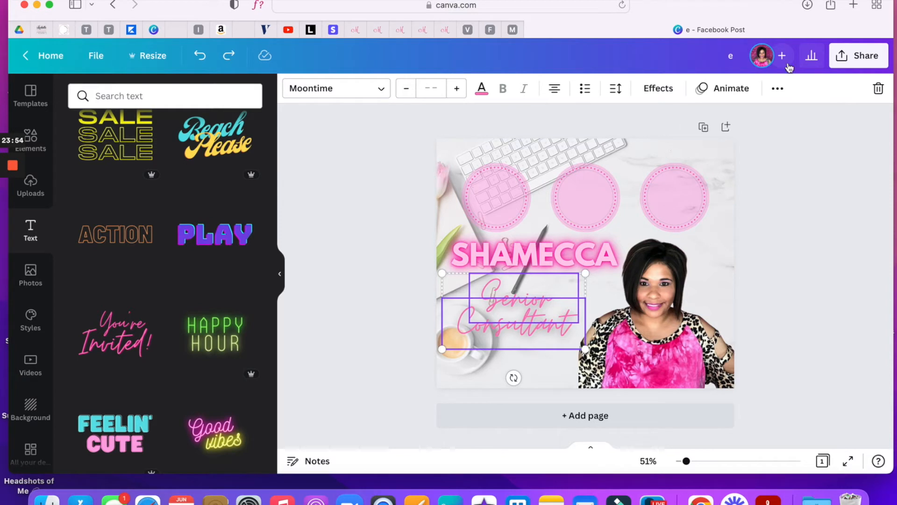
click(482, 90)
click(116, 161)
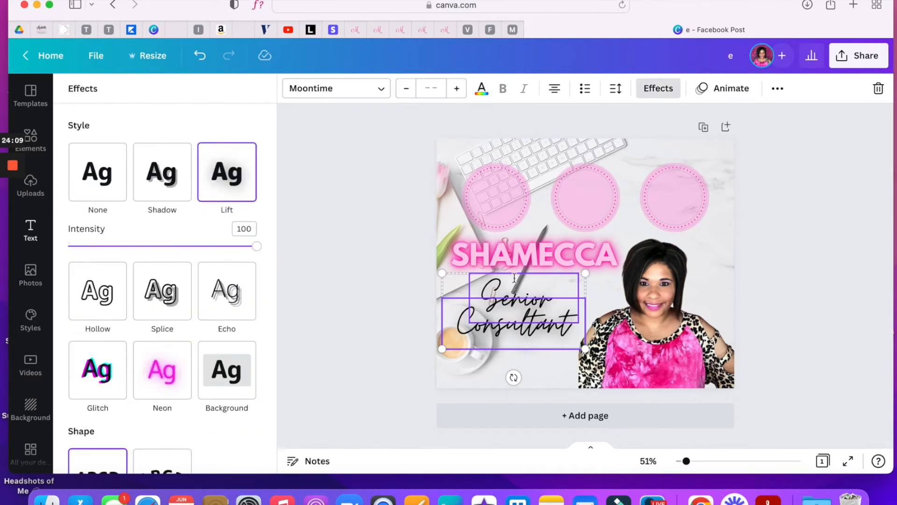
Add a heading text, place it below Senior Consultant near the page's lower edge, and enlarge it to font size 38.5.
click(579, 249)
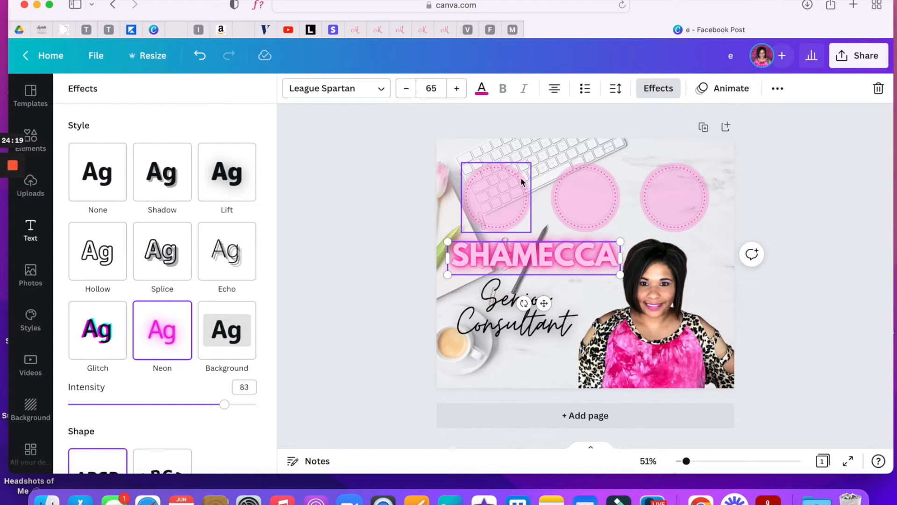
click(505, 201)
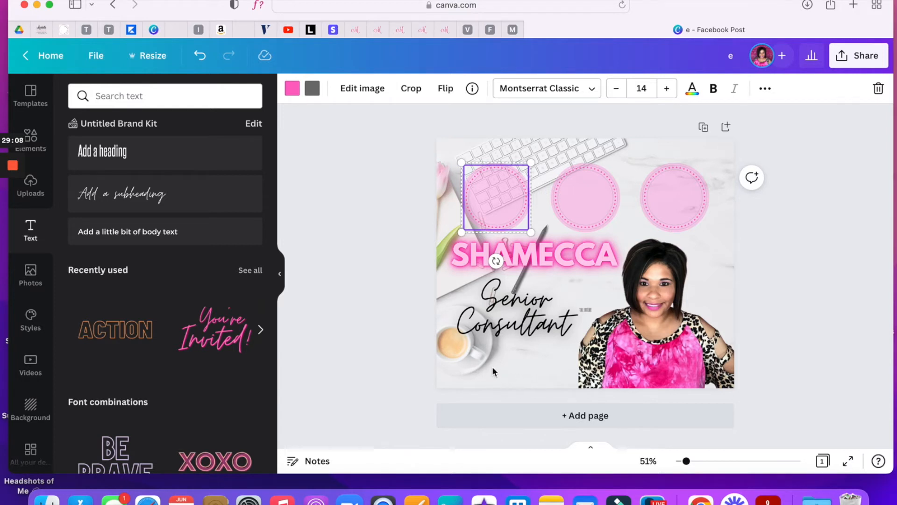
click(107, 152)
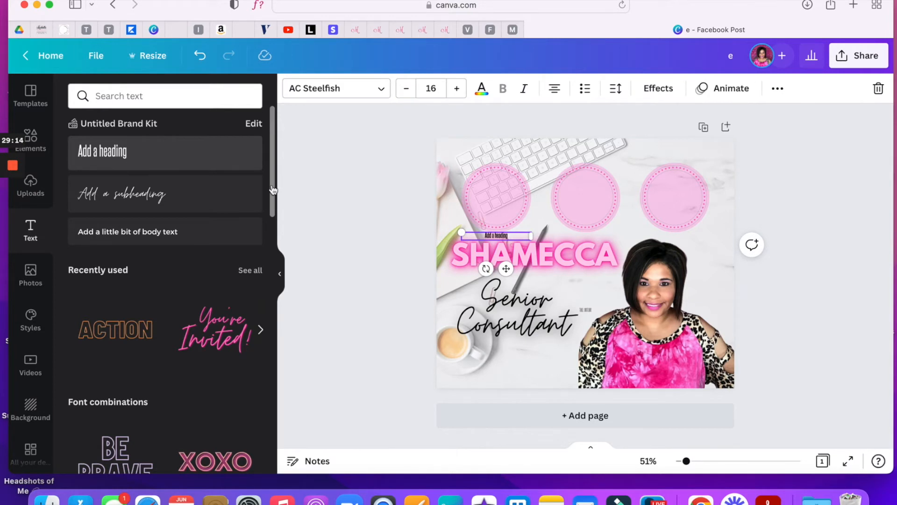
drag(505, 268, 497, 410)
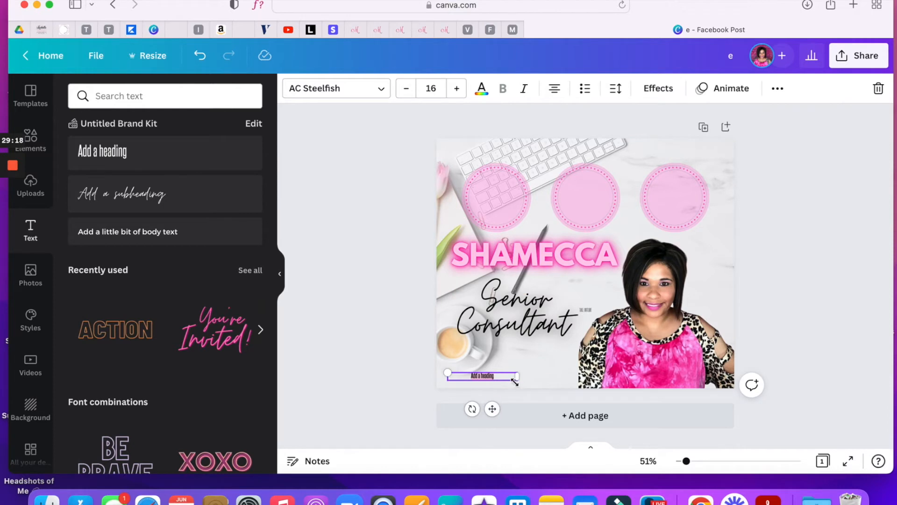
drag(520, 377, 550, 367)
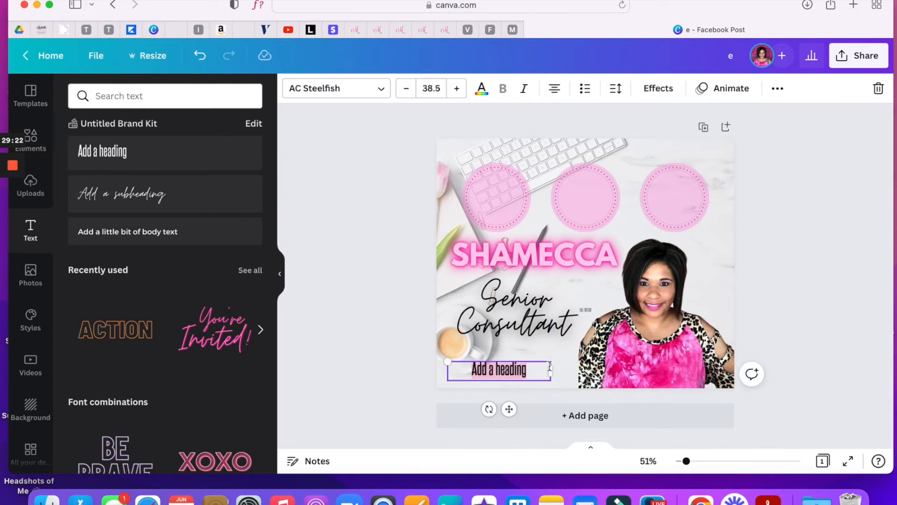
Replace the heading's placeholder text with $ 625 IN BONUSES.
key(BackSpace)
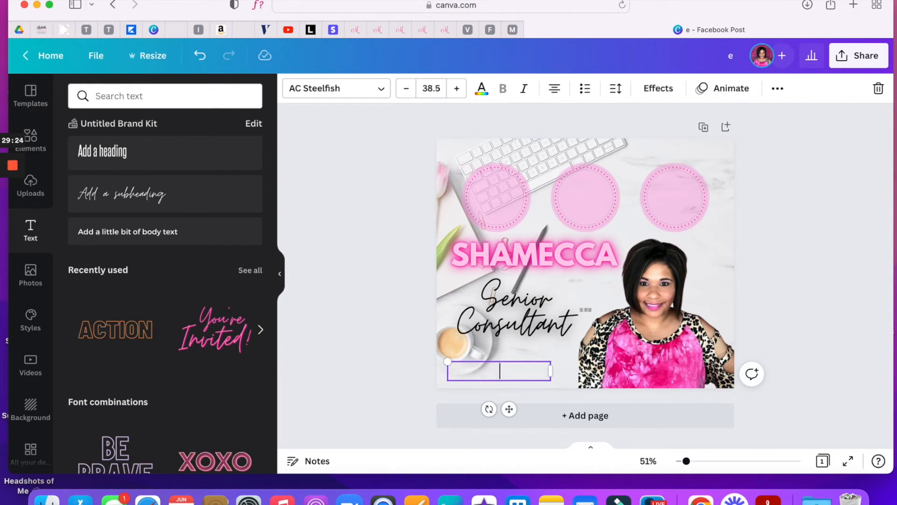
text(S)
text( 535)
key(BackSpace)
key(BackSpace)
key(BackSpace)
key(BackSpace)
key(BackSpace)
text(625 U)
key(BackSpace)
text(IN BONUSES)
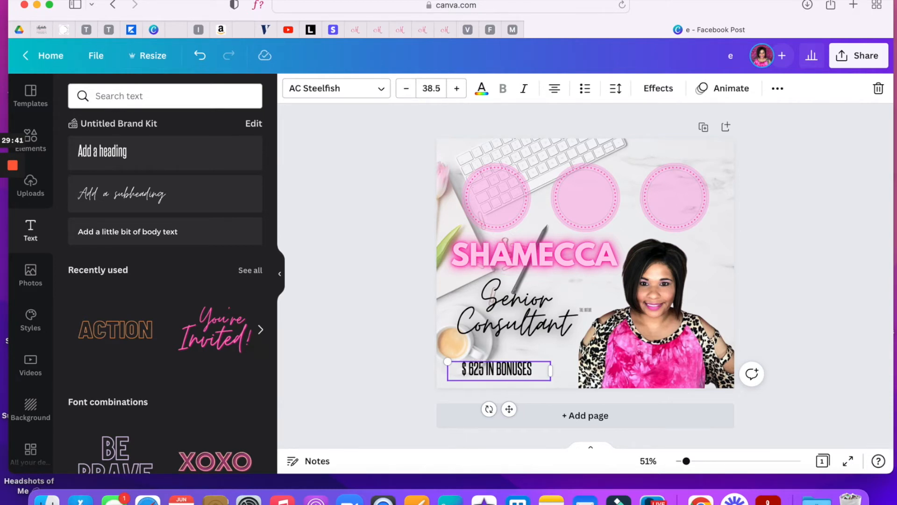
Recolor the $ 625 IN BONUSES text light pink using the document colors.
triple_click(497, 369)
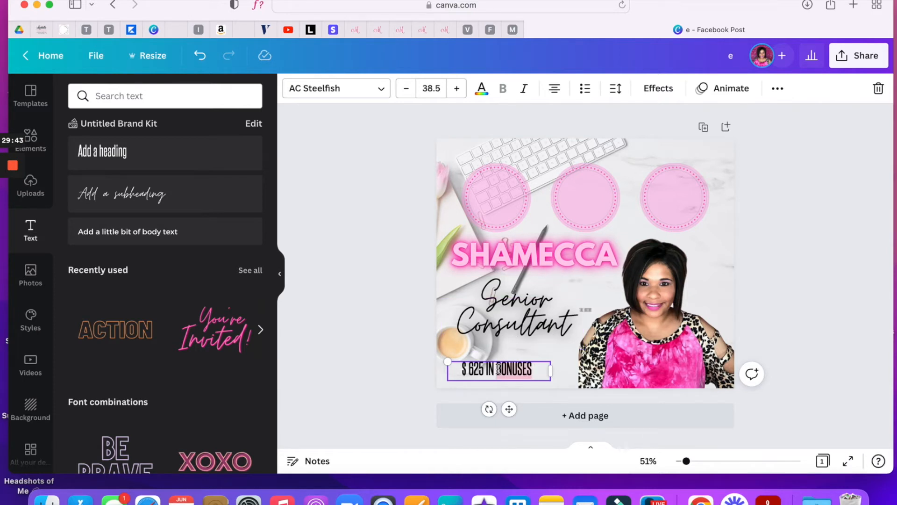
click(481, 88)
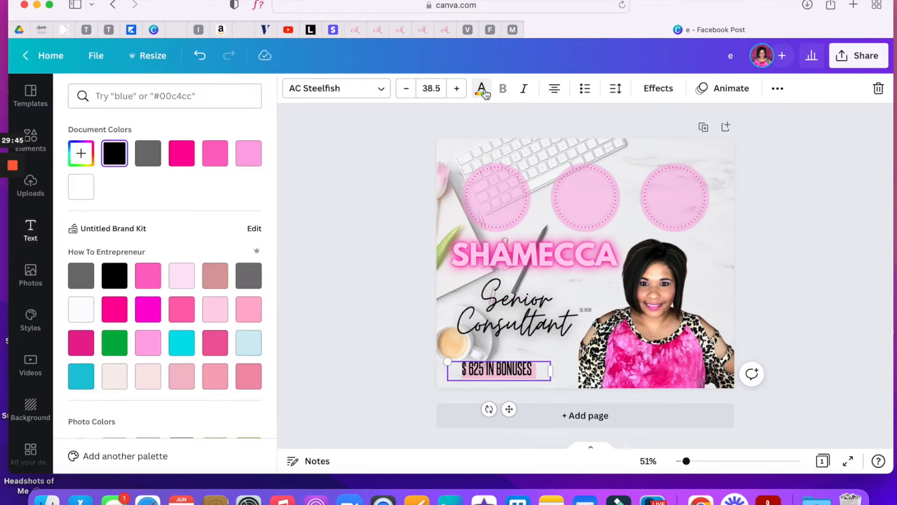
click(249, 161)
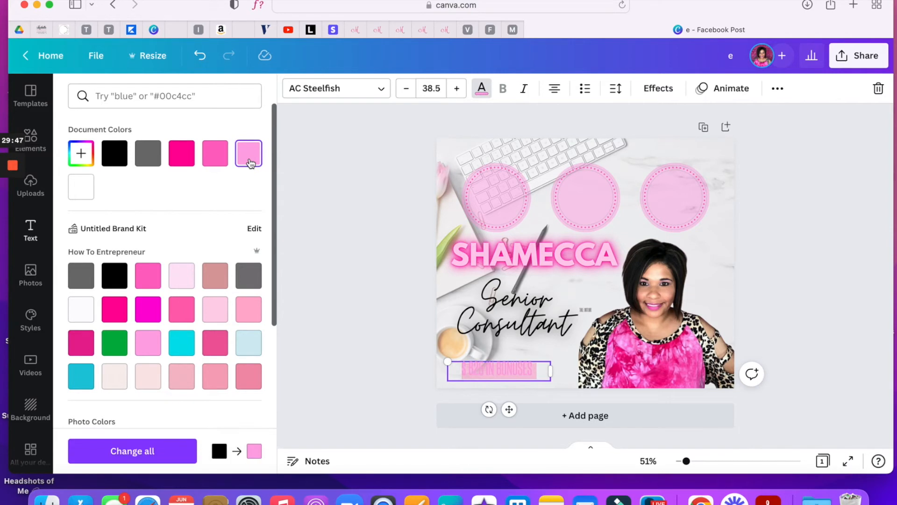
Apply the Splice effect to the $ 625 IN BONUSES text and enlarge it to font size 51.7.
click(647, 92)
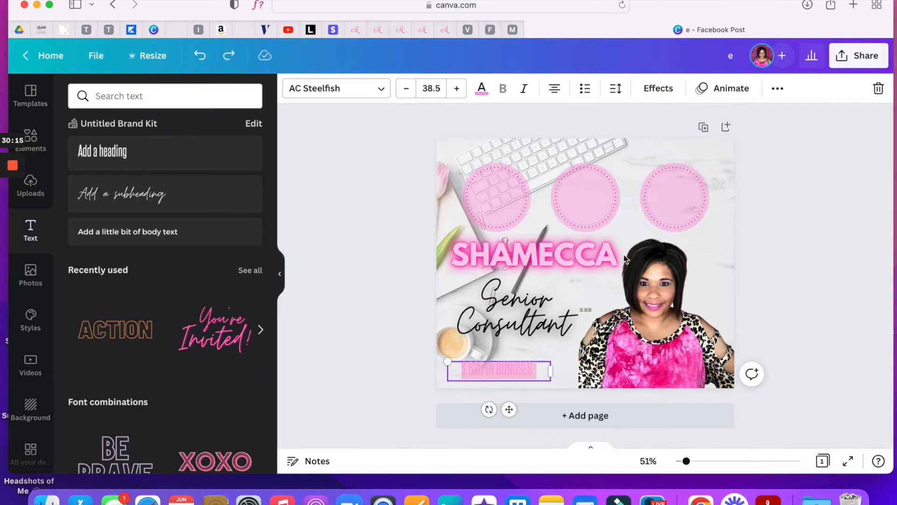
click(661, 92)
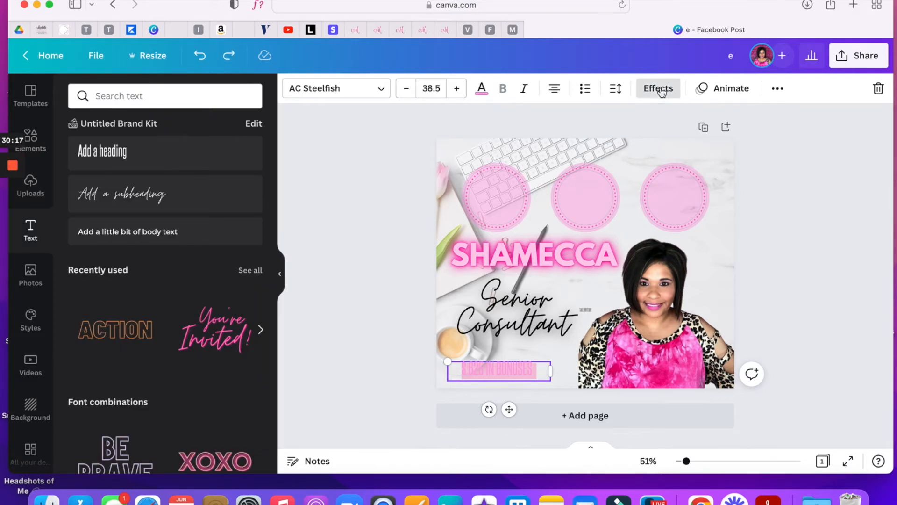
click(174, 273)
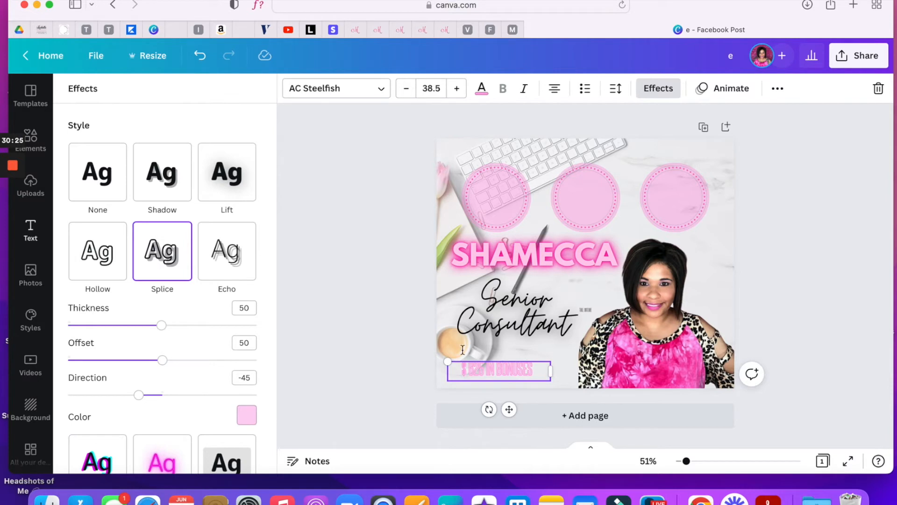
drag(551, 371, 577, 353)
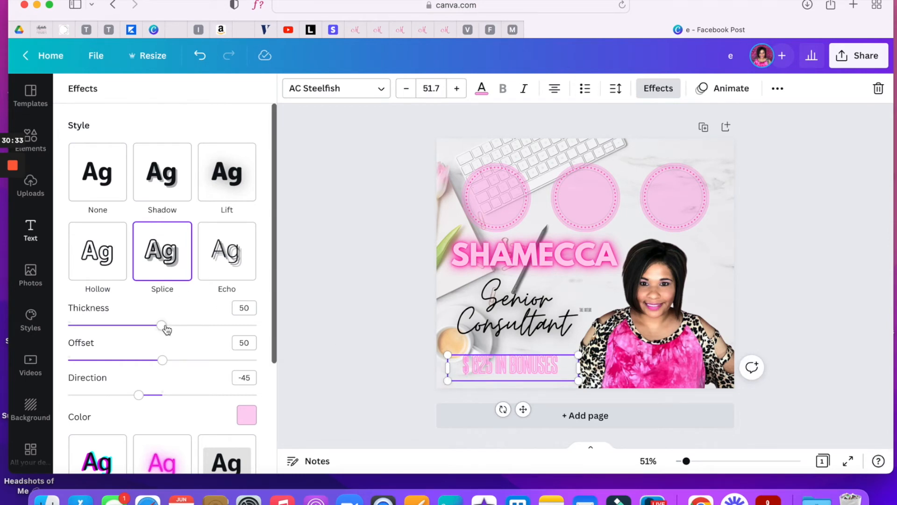
Set the bonus text's Splice thickness to 29, offset to 0 and direction to 0, and enlarge the text slightly further.
drag(165, 330, 122, 332)
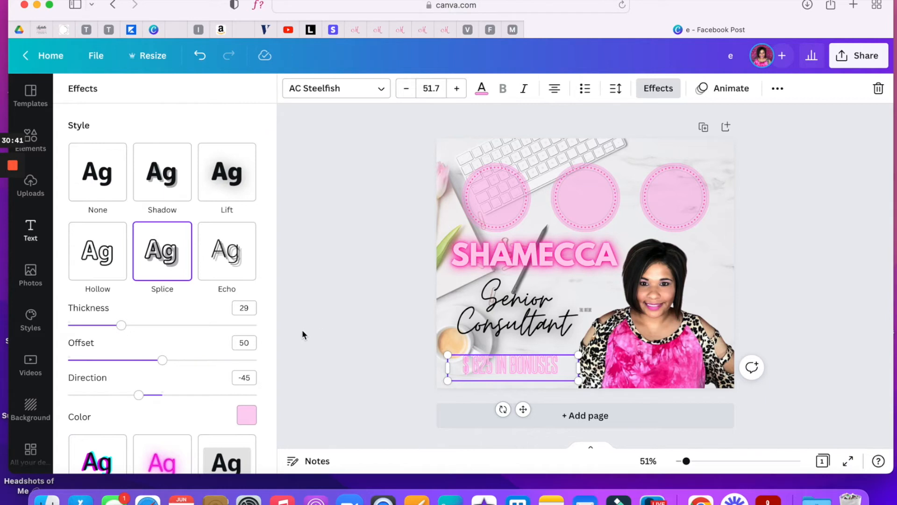
drag(162, 360, 44, 364)
drag(140, 397, 161, 402)
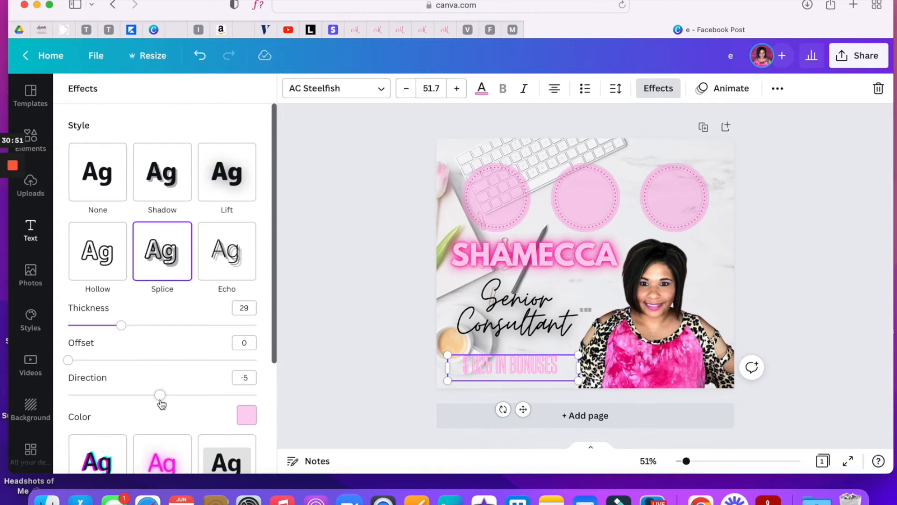
mouse_move(162, 404)
mouse_down()
mouse_move(150, 399)
mouse_move(168, 405)
mouse_up()
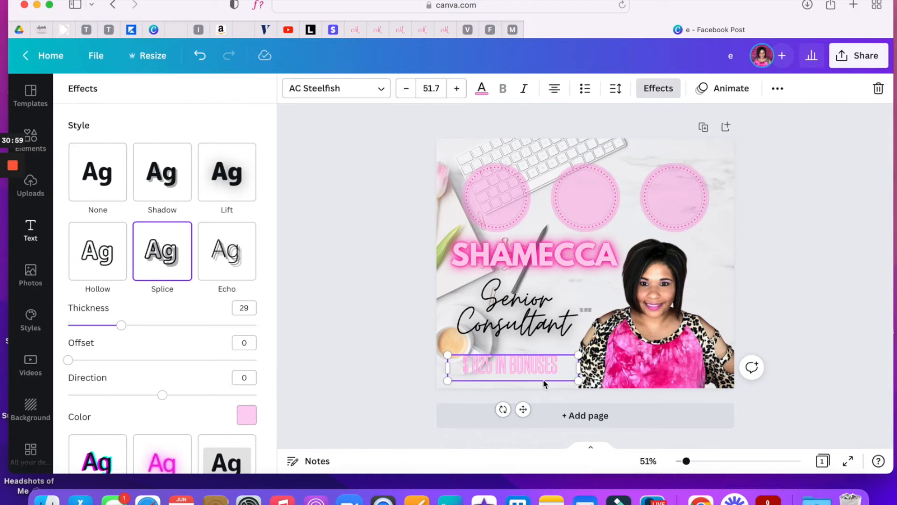
mouse_move(578, 368)
mouse_down()
mouse_move(555, 368)
mouse_move(559, 354)
mouse_move(579, 350)
mouse_up()
click(582, 310)
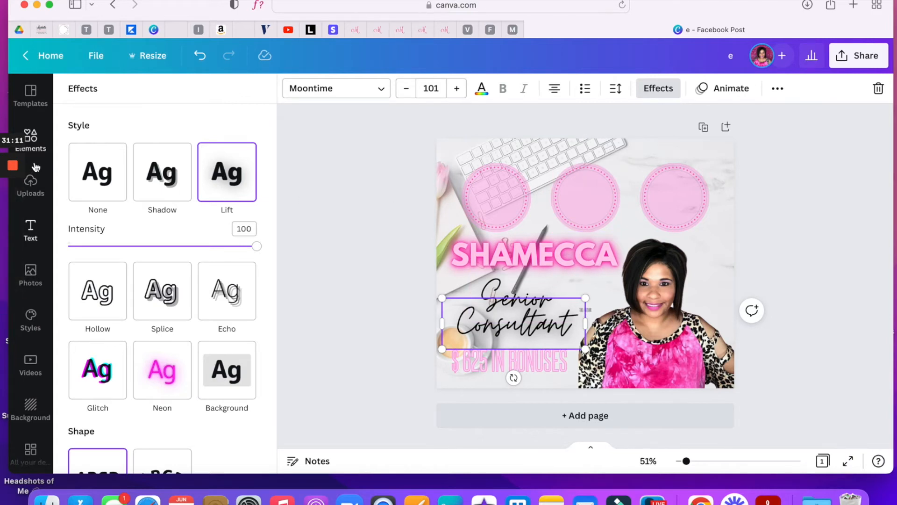
Add a narrow body text inside the middle pink circle and replace its placeholder with $300 CLUB.
click(31, 229)
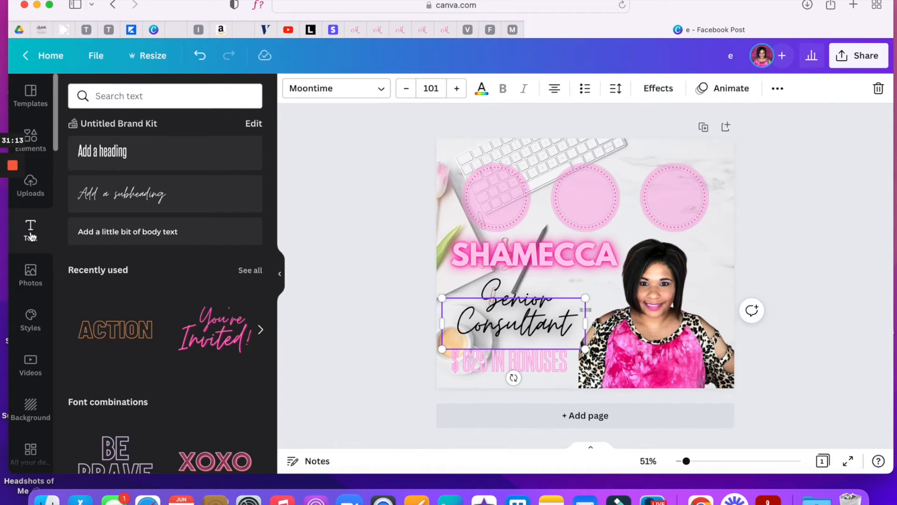
click(157, 234)
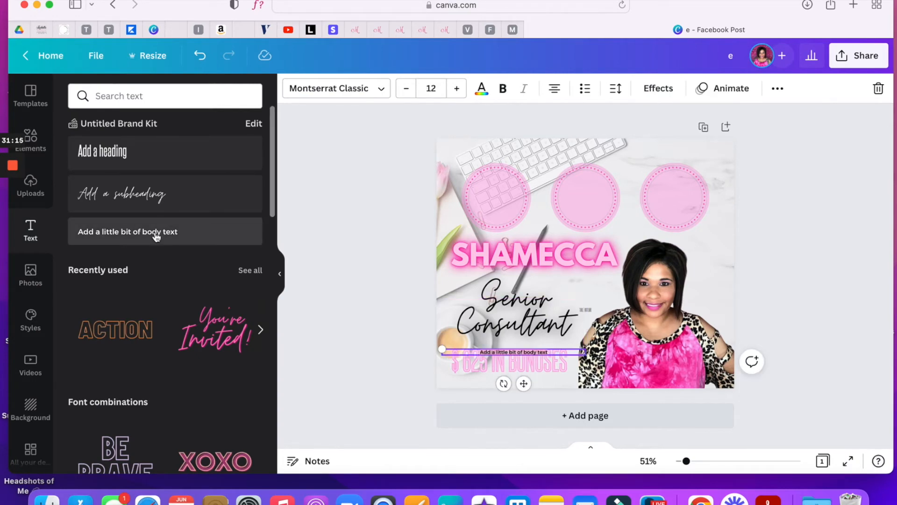
drag(587, 351, 496, 354)
drag(480, 391, 595, 224)
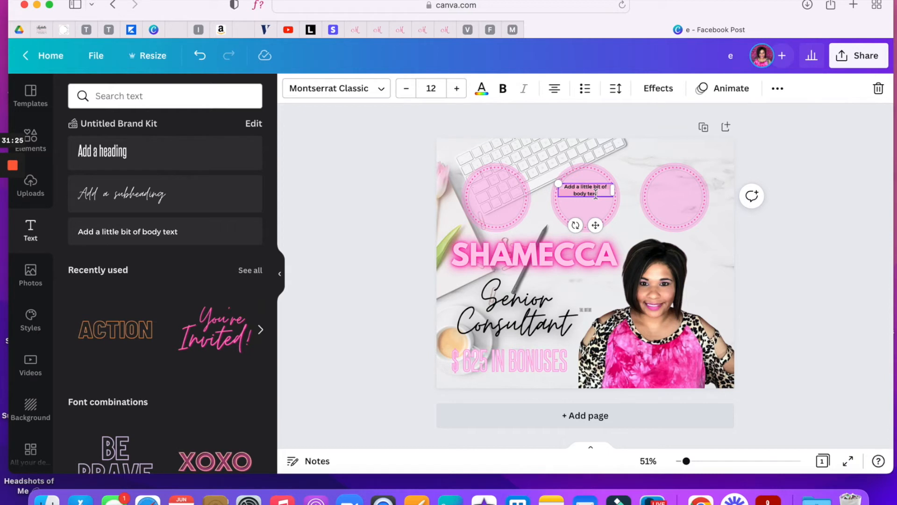
key(BackSpace)
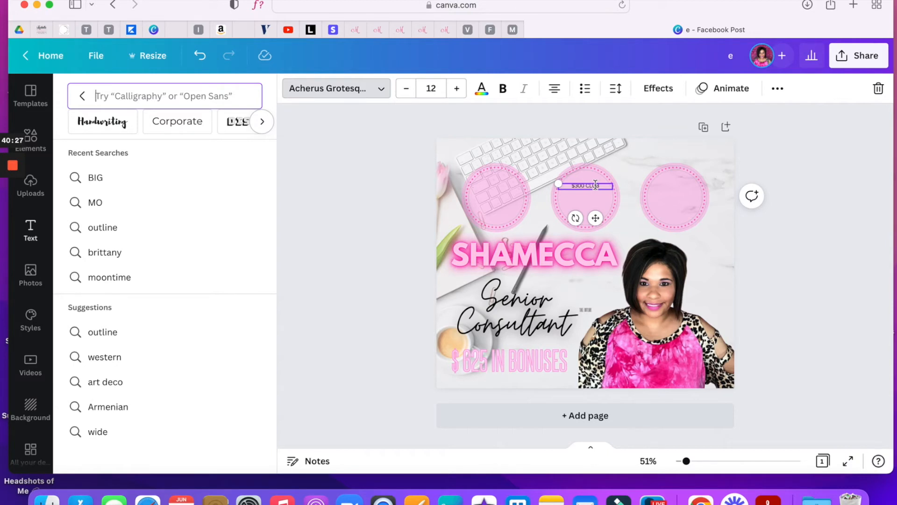
Find the Bison Light font, apply it to the $300 CLUB text and enlarge the text to font size 31.8.
text(Light)
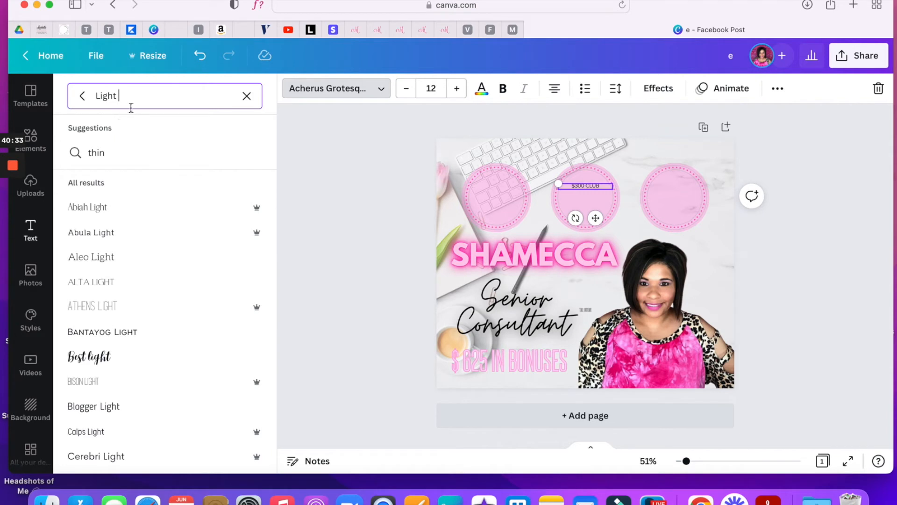
scroll(172, 219, down, 5)
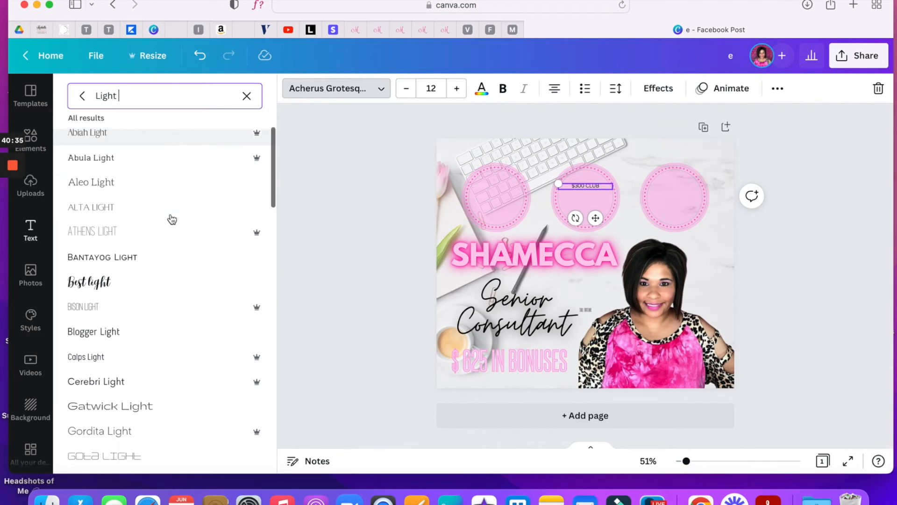
scroll(172, 219, down, 8)
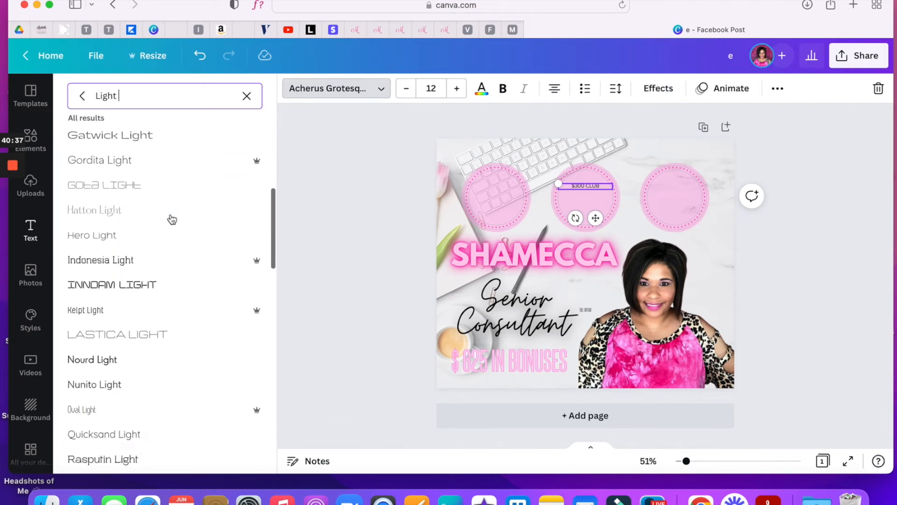
scroll(172, 219, down, 8)
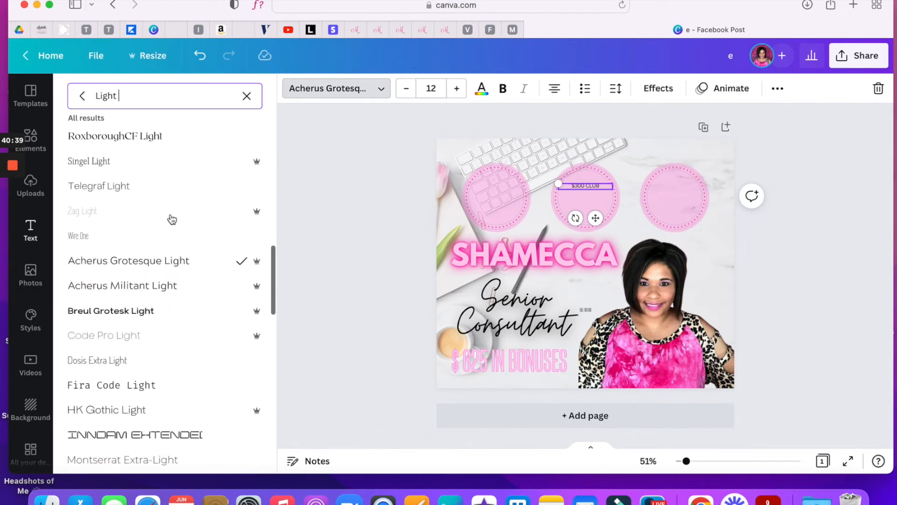
scroll(172, 219, down, 8)
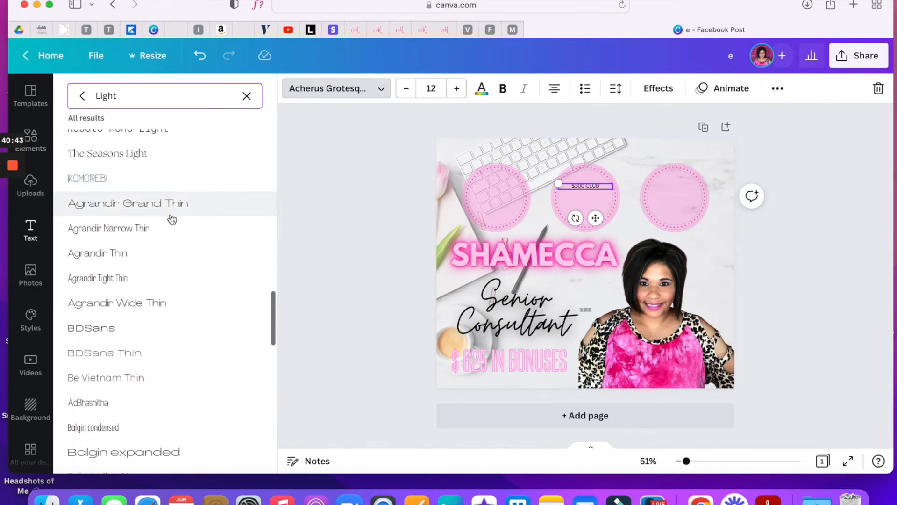
scroll(172, 219, up, 20)
scroll(172, 219, up, 5)
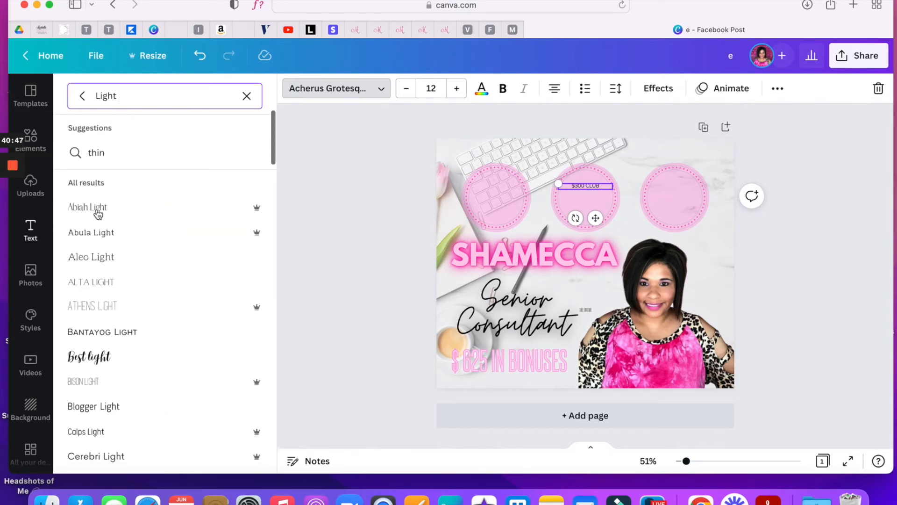
click(102, 386)
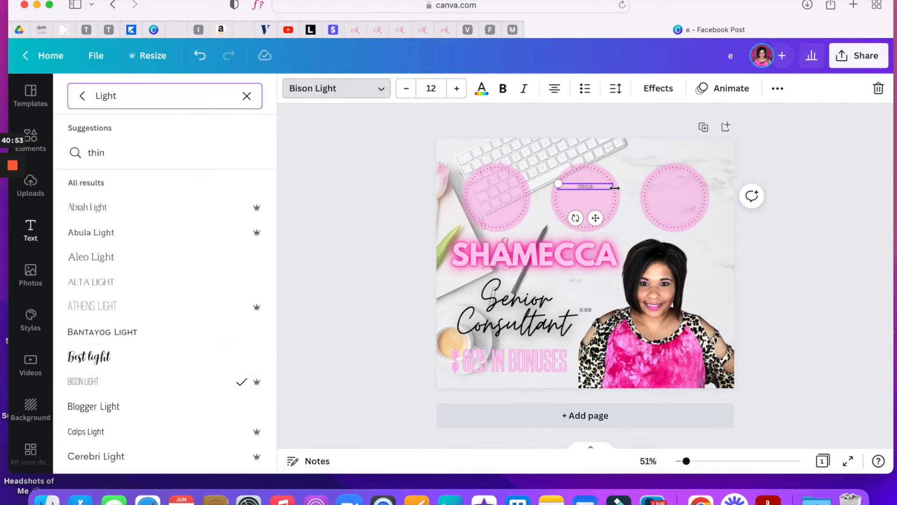
mouse_move(613, 187)
mouse_down()
mouse_move(581, 190)
mouse_move(615, 201)
mouse_up()
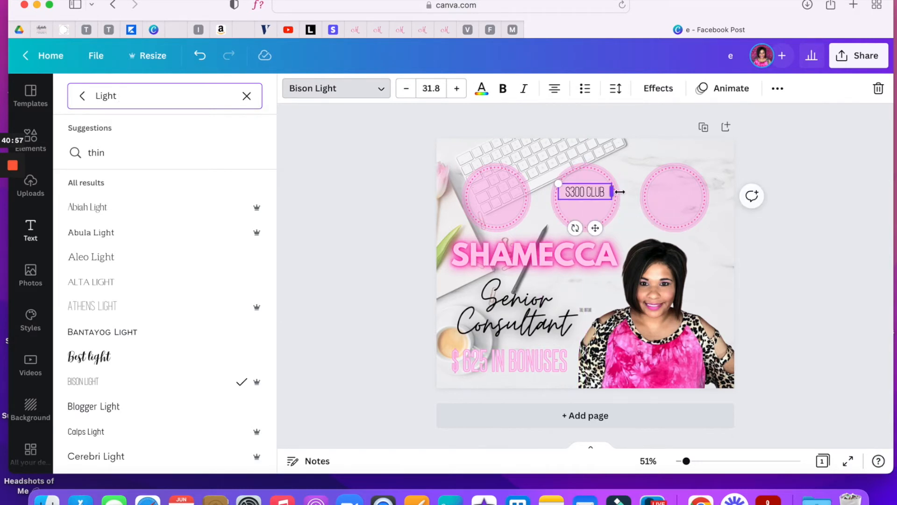
Remove the dollar sign so the text reads 300 CLUB, and move it slightly higher inside the middle circle.
click(567, 192)
key(BackSpace)
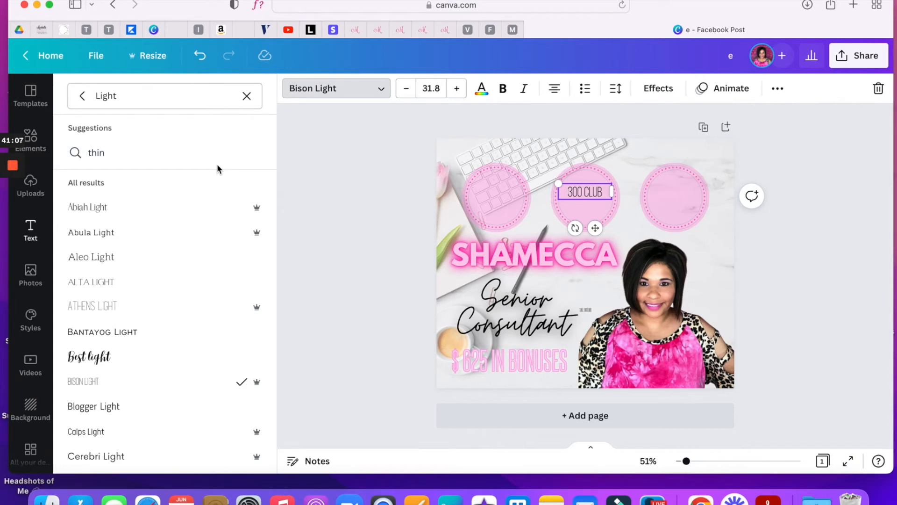
drag(594, 228, 597, 221)
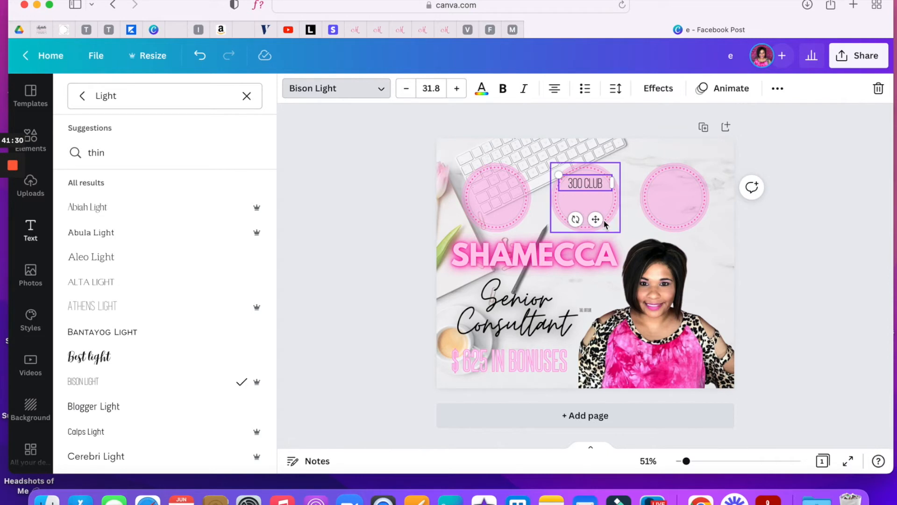
Add a subheading below 300 CLUB reading extra 9% enhanced commissions on three lines, and enlarge it to font size 27.7.
click(30, 230)
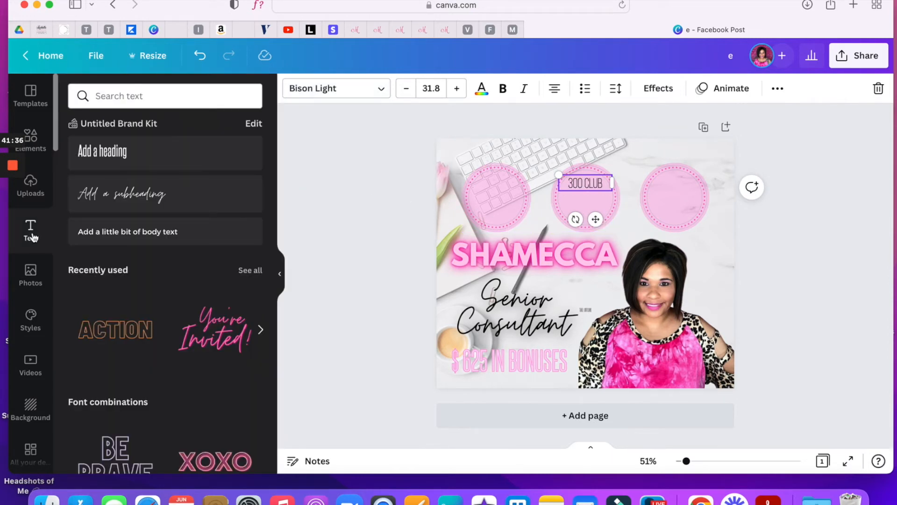
click(134, 194)
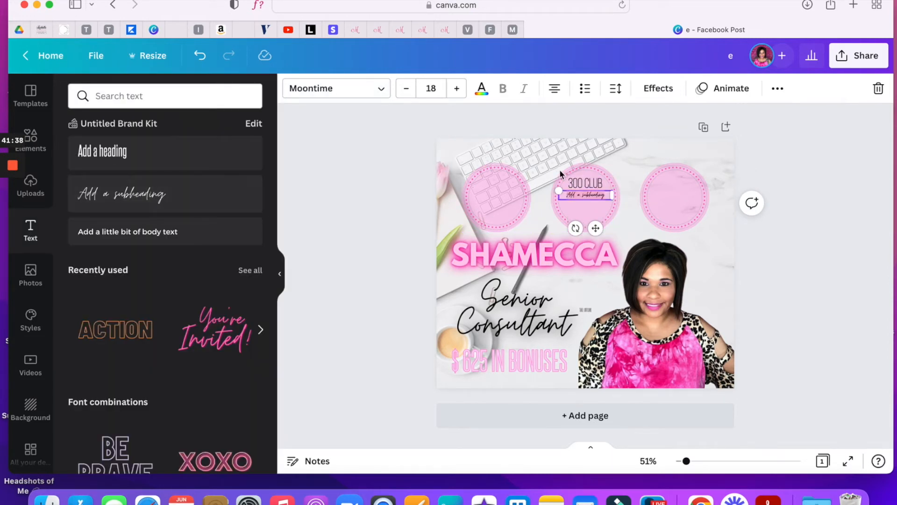
text(a)
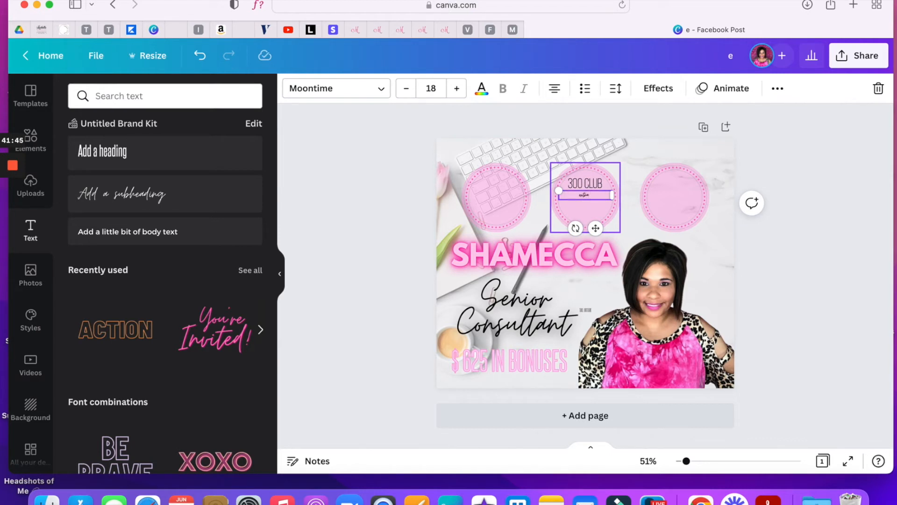
text(xtra 1%)
key(Return)
text(enhanced)
key(Return)
text(commissions)
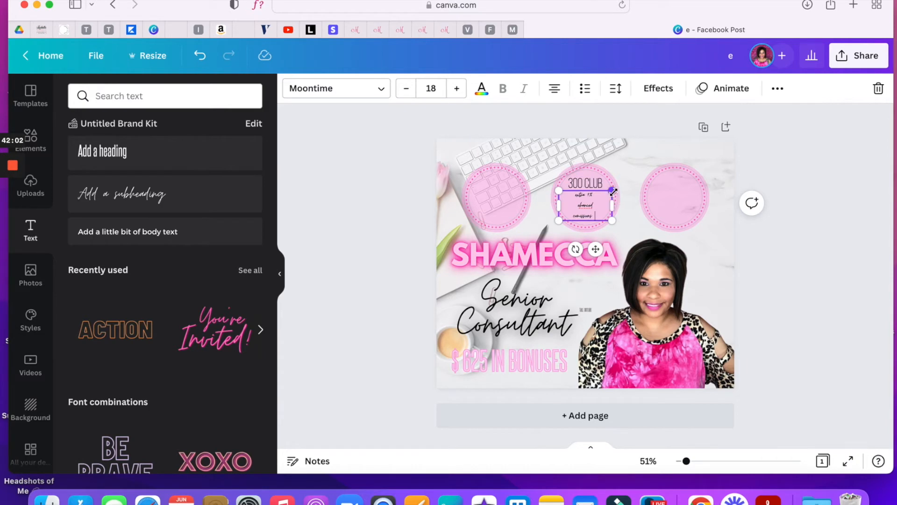
drag(613, 191, 670, 158)
right_click(610, 190)
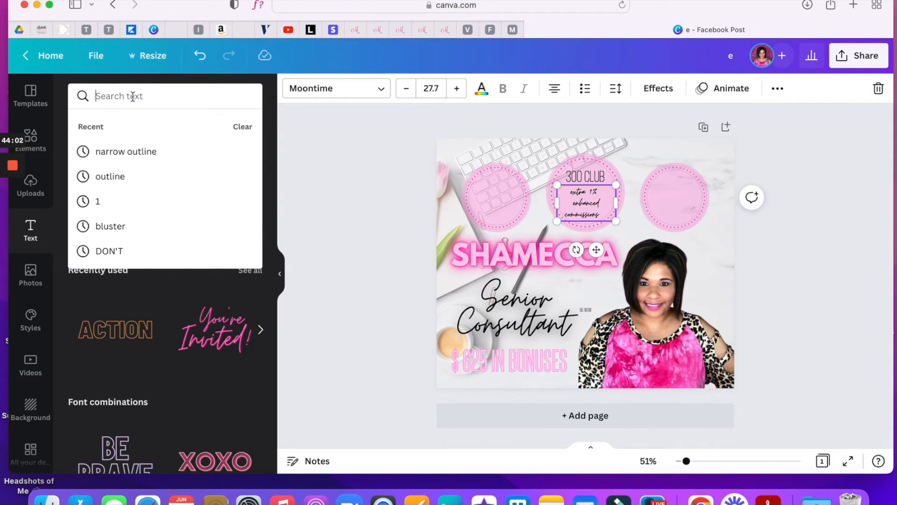
Search the fonts for play and apply Playlist Script to the commissions text in the middle circle.
text(Light)
double_click(130, 95)
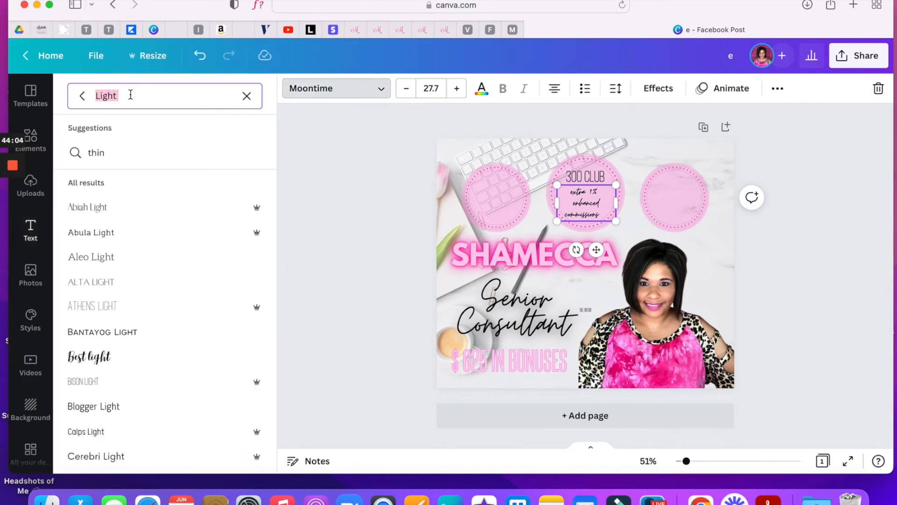
text(script)
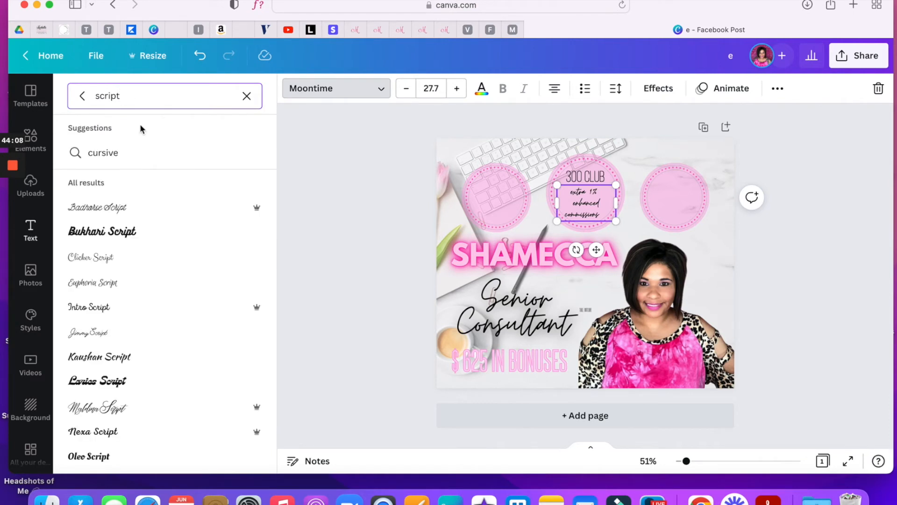
double_click(142, 90)
key(BackSpace)
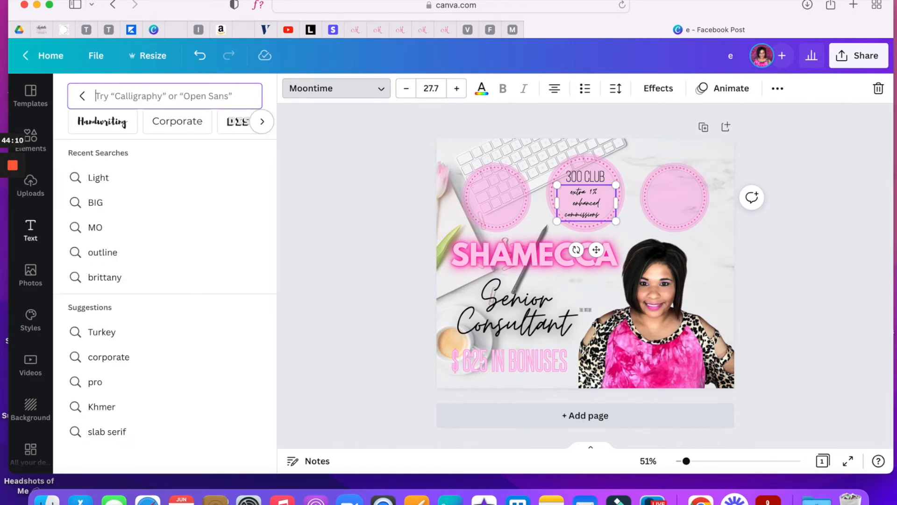
text(play)
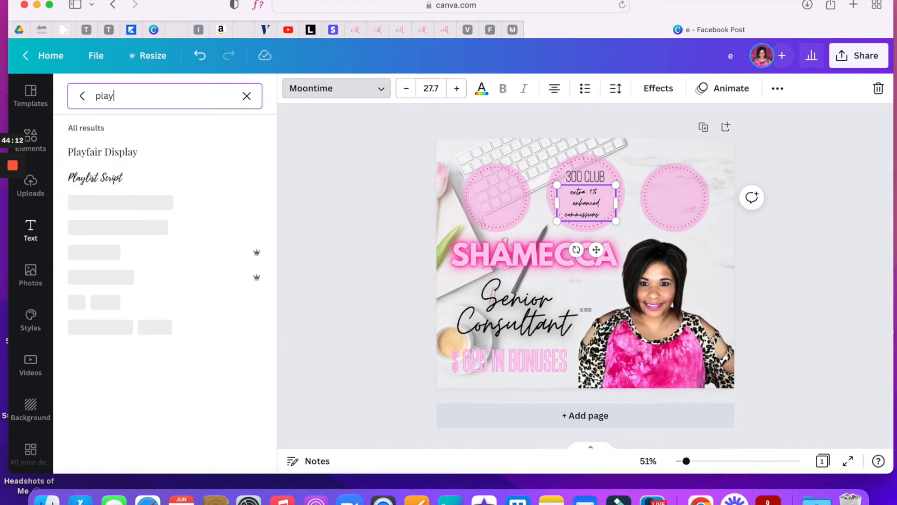
click(120, 181)
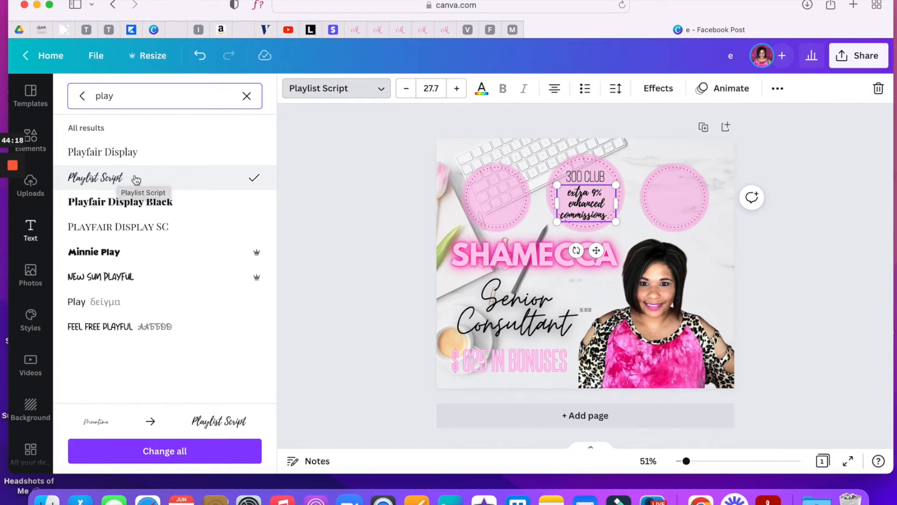
Reduce the commissions text in the middle circle to font size 19.7 and set its letter spacing to 100.
click(654, 93)
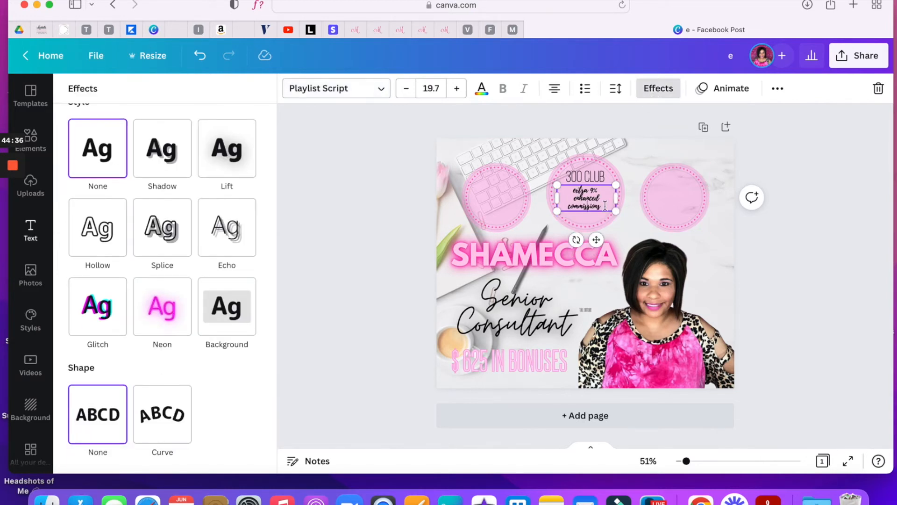
drag(604, 206, 564, 191)
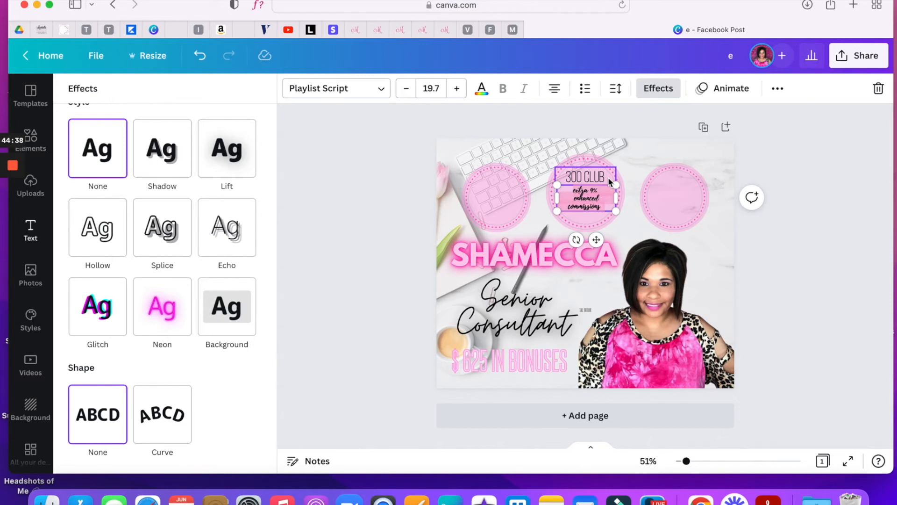
click(584, 178)
click(587, 193)
click(656, 89)
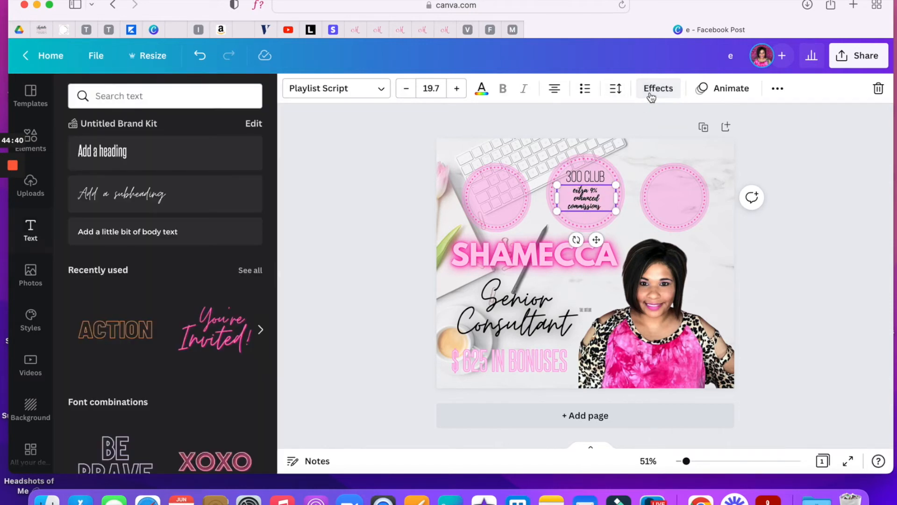
click(615, 89)
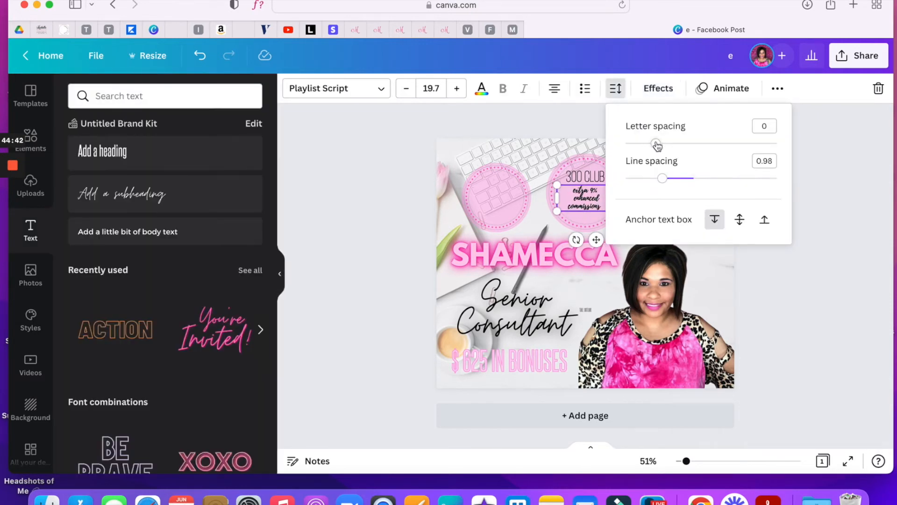
drag(658, 145, 674, 146)
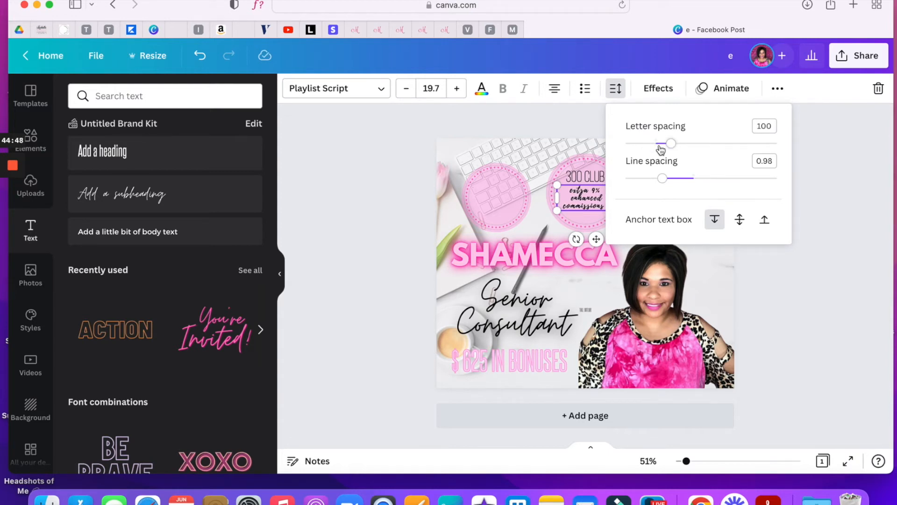
click(519, 178)
Search the fonts for script and browse the results for an alternative to the commissions text's Playlist Script.
click(590, 201)
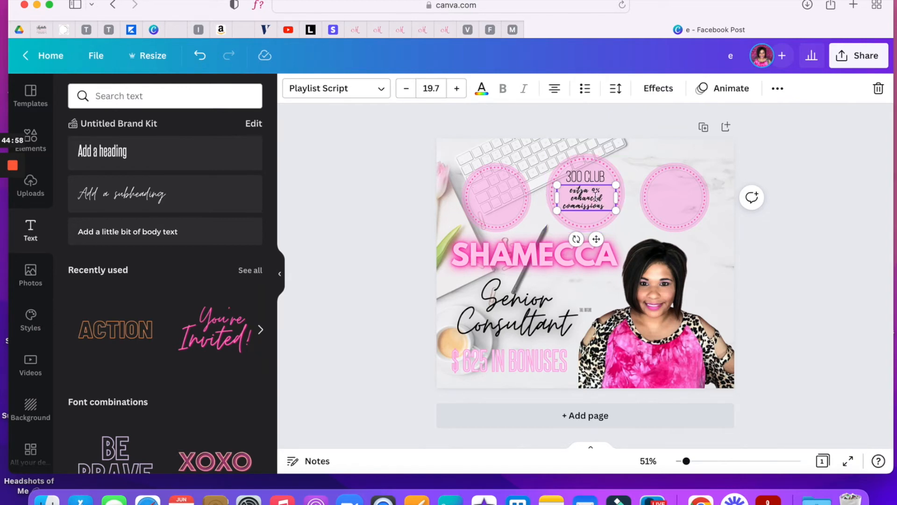
click(173, 100)
click(323, 93)
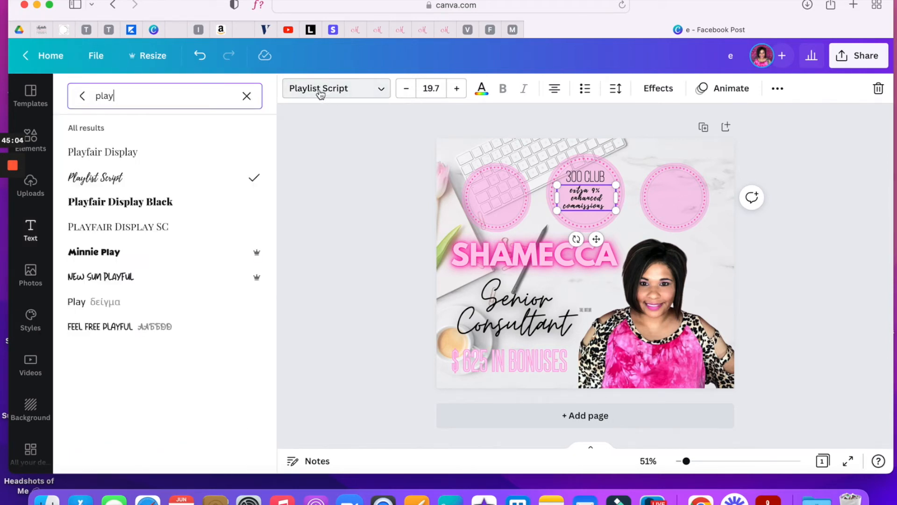
double_click(152, 103)
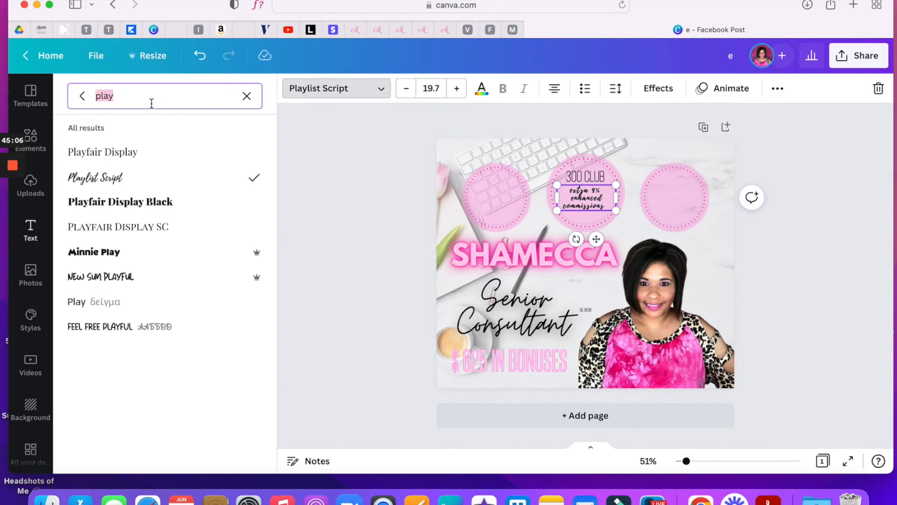
key(BackSpace)
text(script)
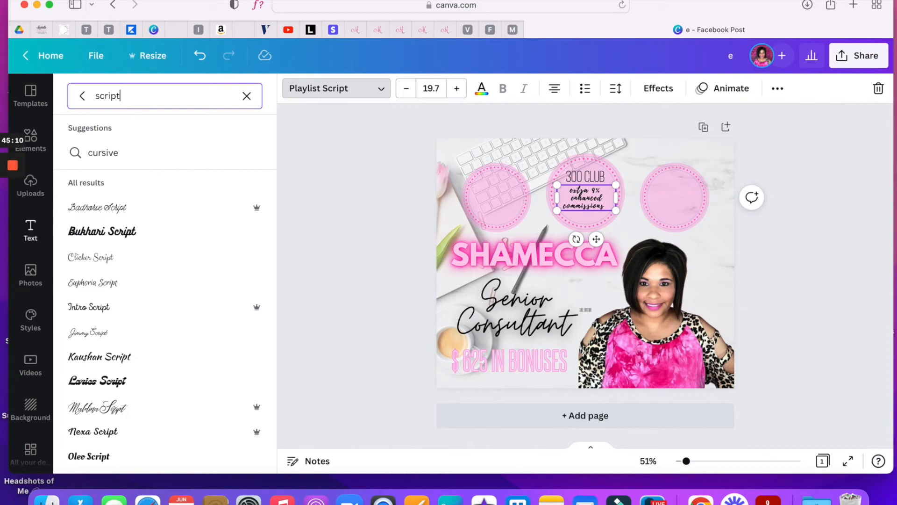
scroll(209, 254, down, 5)
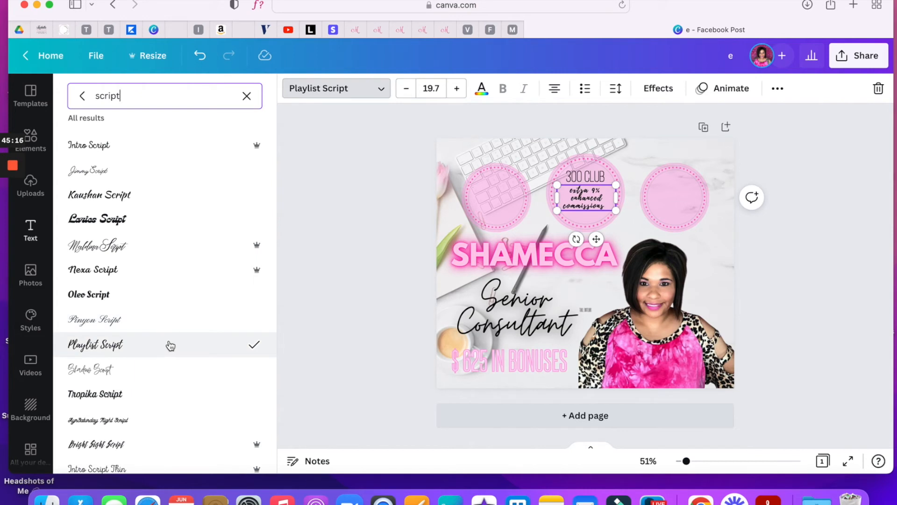
scroll(179, 340, down, 5)
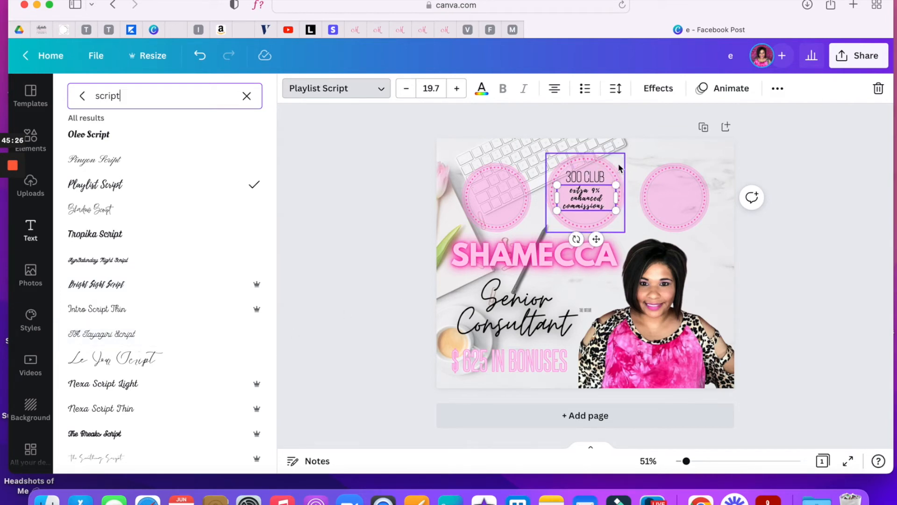
Enlarge the left and right pink circles to match the middle circle and line them up in one row.
click(495, 194)
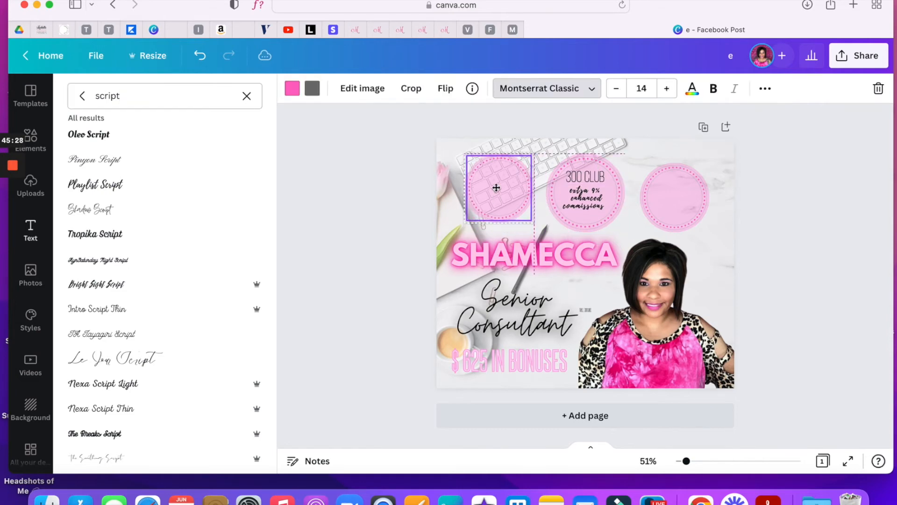
double_click(500, 192)
click(306, 88)
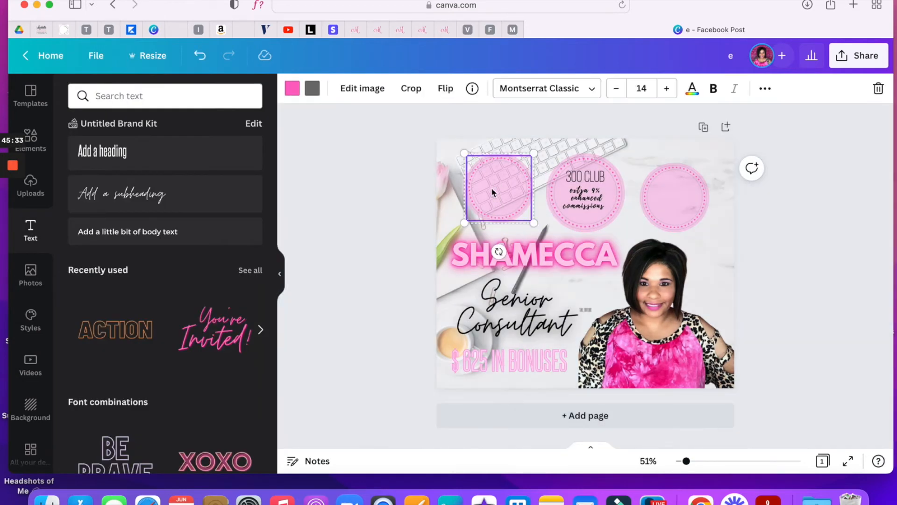
drag(534, 222, 514, 207)
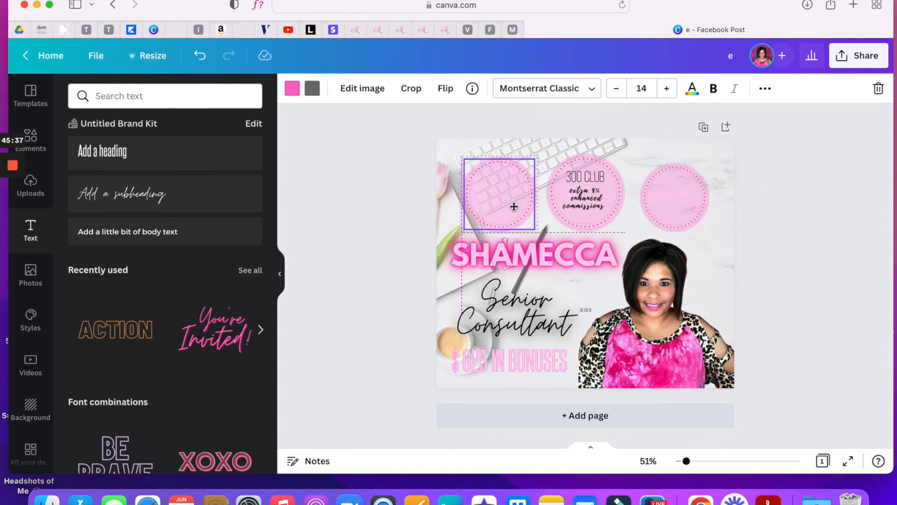
click(695, 204)
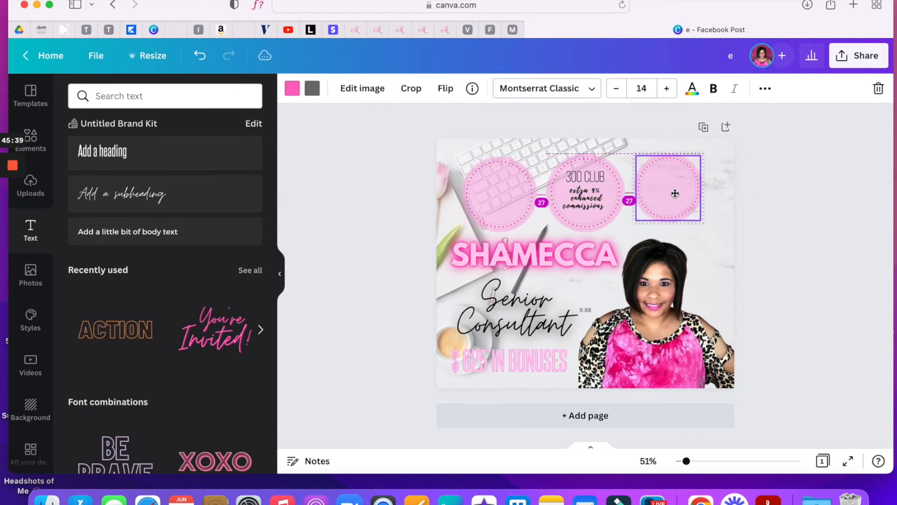
drag(697, 220, 711, 238)
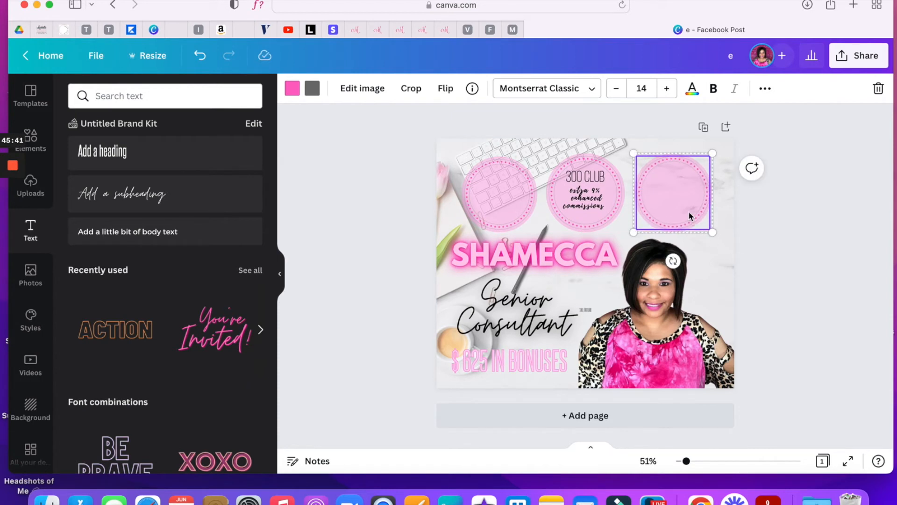
Compare the outlines of the three circles and adjust the left circle to about 249 by 249, level with the middle one.
click(550, 195)
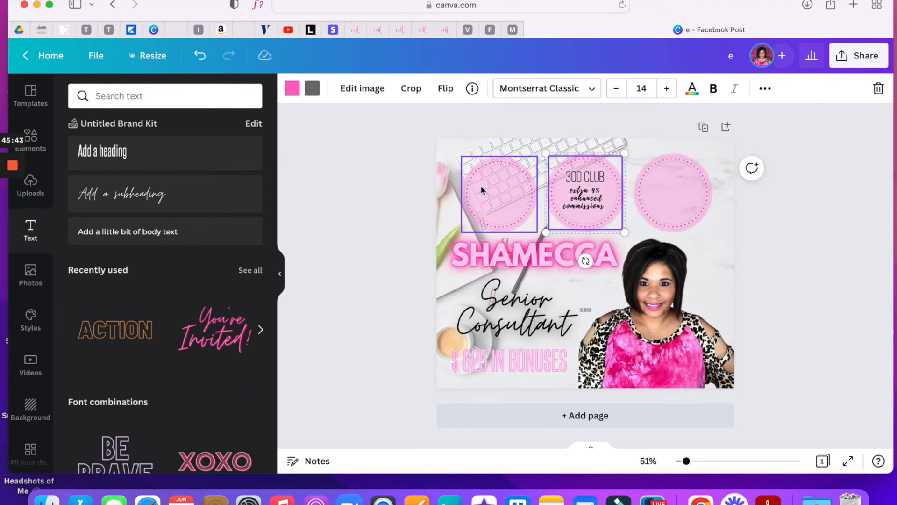
shift+click(498, 190)
shift+click(679, 192)
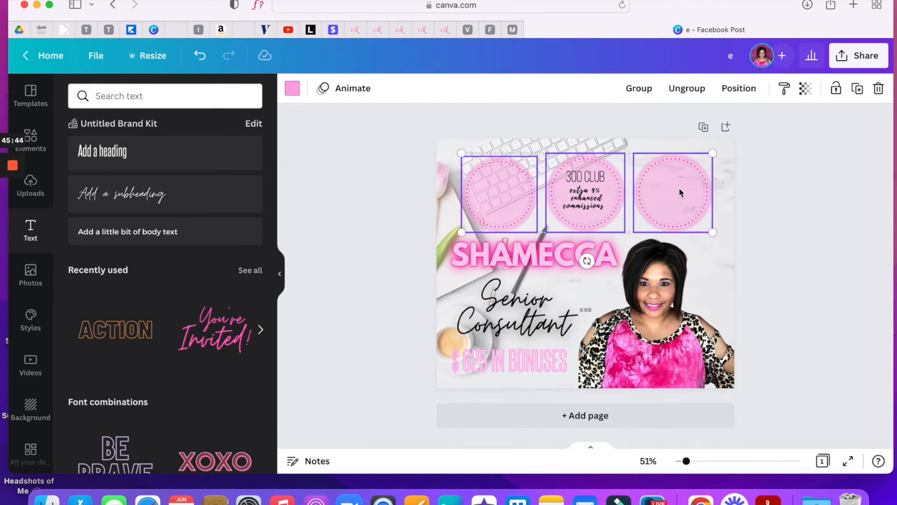
click(477, 148)
click(495, 187)
drag(461, 156, 458, 152)
click(555, 156)
click(521, 174)
drag(537, 152, 536, 154)
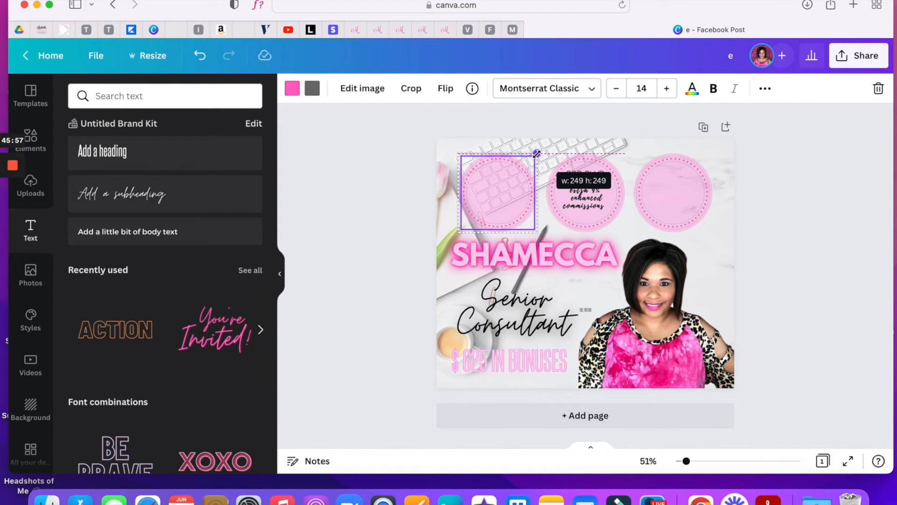
drag(537, 153, 536, 153)
Fine-tune the right circle and the left circle's lower corner so both are about 249 by 249.
click(649, 156)
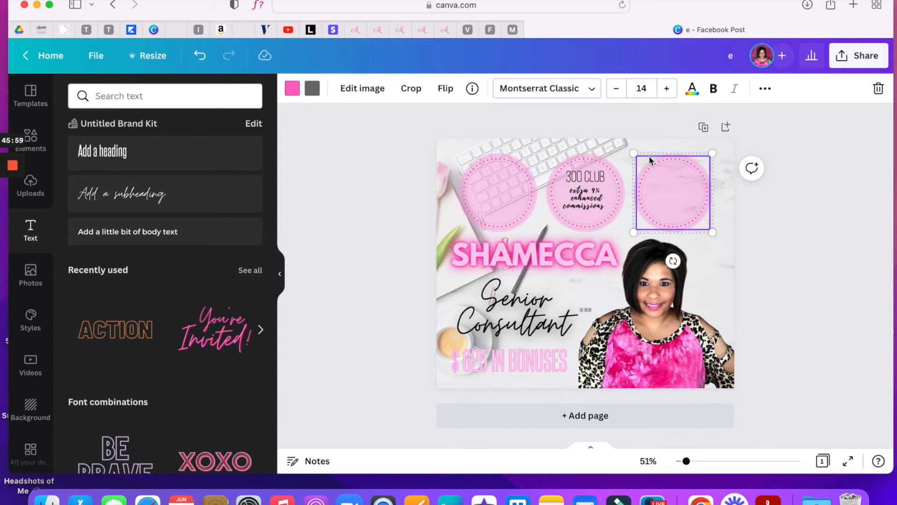
drag(634, 152, 636, 153)
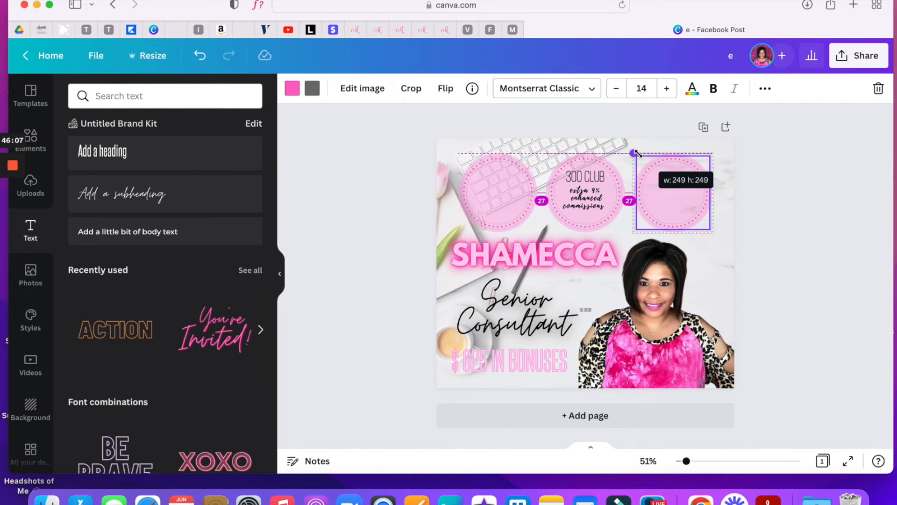
click(494, 225)
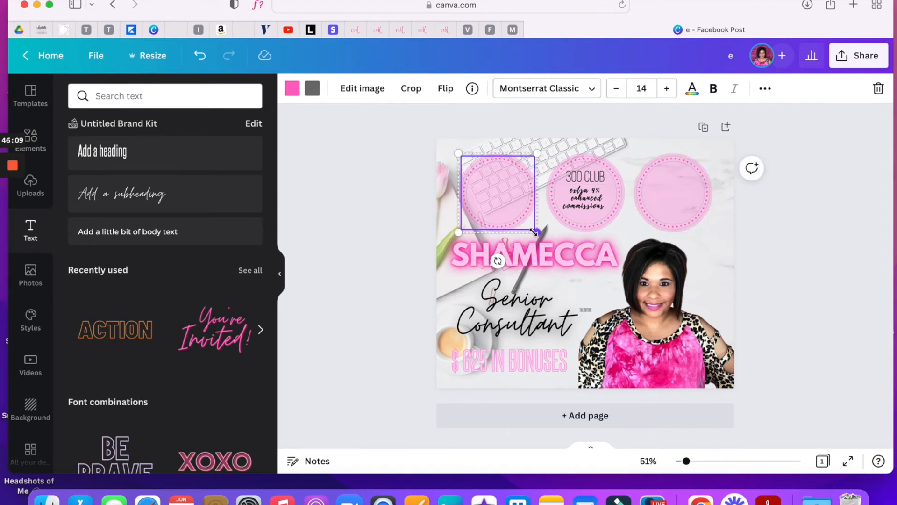
drag(536, 234, 536, 230)
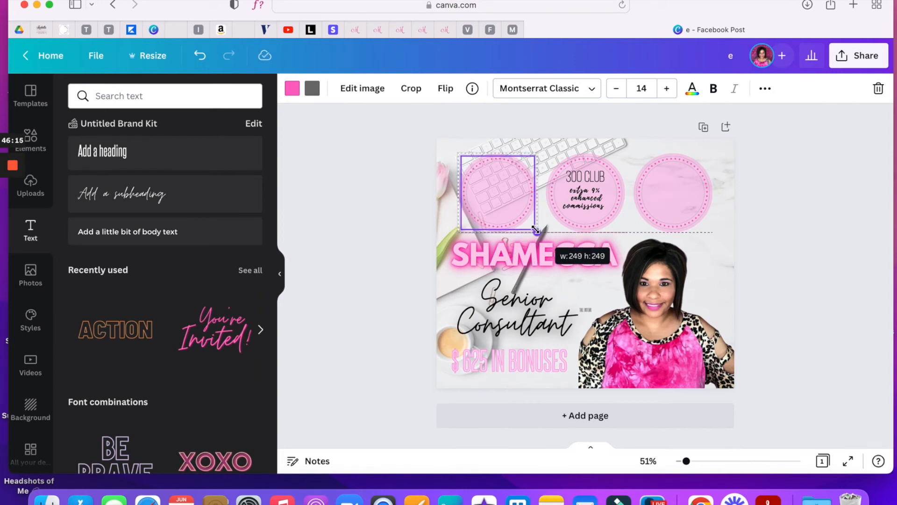
drag(536, 230, 537, 232)
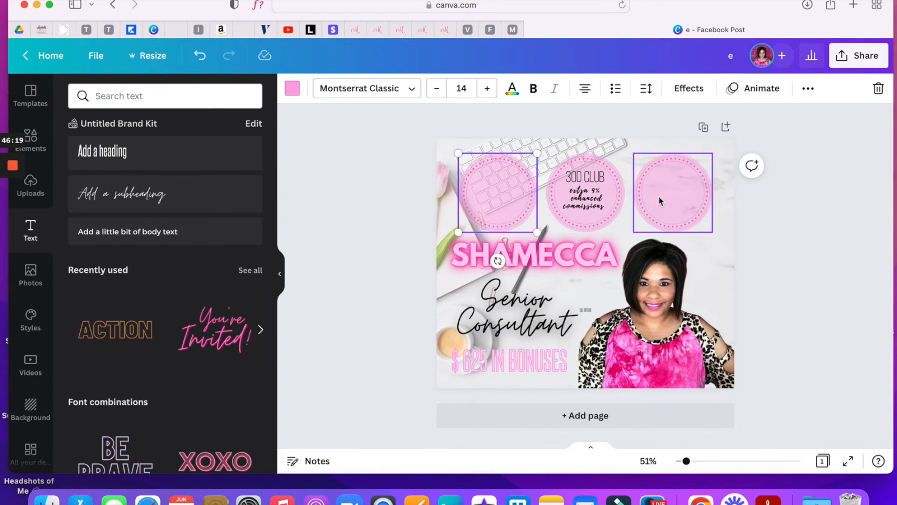
click(485, 192)
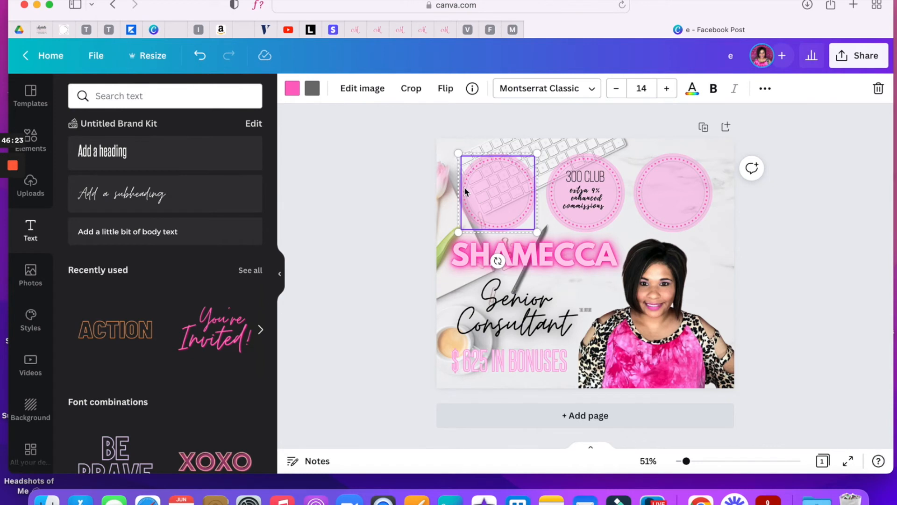
Add a body text reading Team Logo Here and place it in the upper part of the left circle.
click(185, 233)
drag(508, 267, 511, 204)
key(Return)
text(Team Logo)
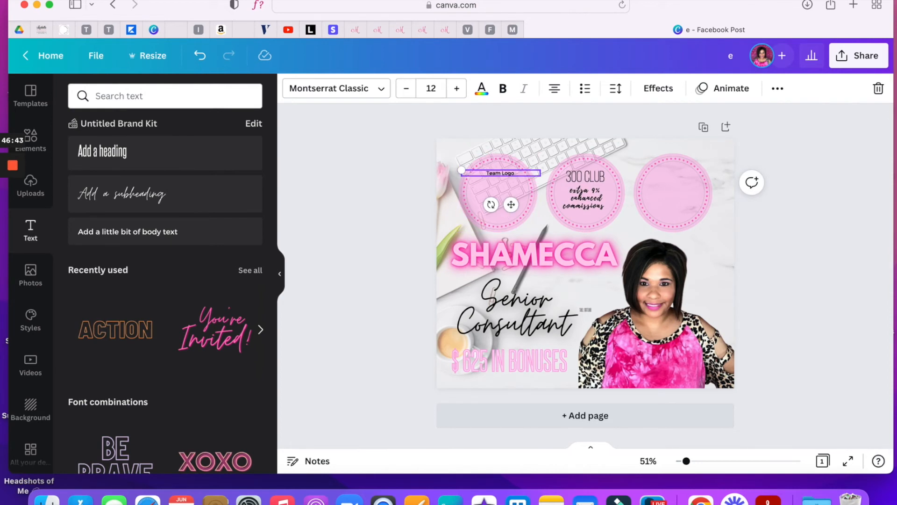
text( Here)
Search the fonts for Thin and apply Agrandir Thin to the Team Logo Here text.
click(332, 91)
text(script)
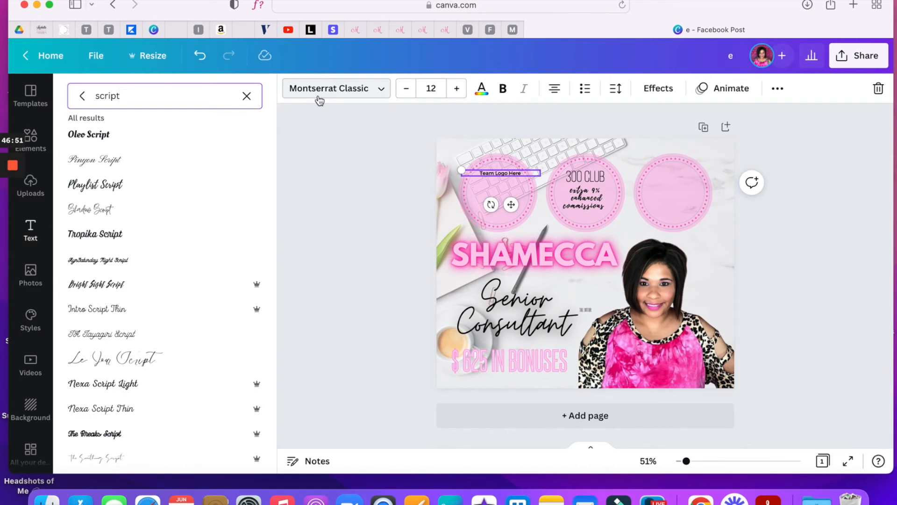
click(247, 96)
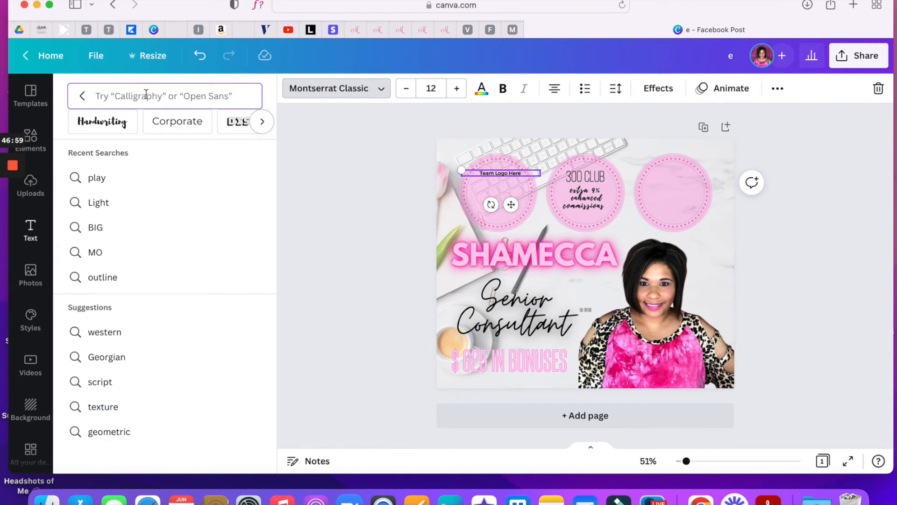
text(Thin)
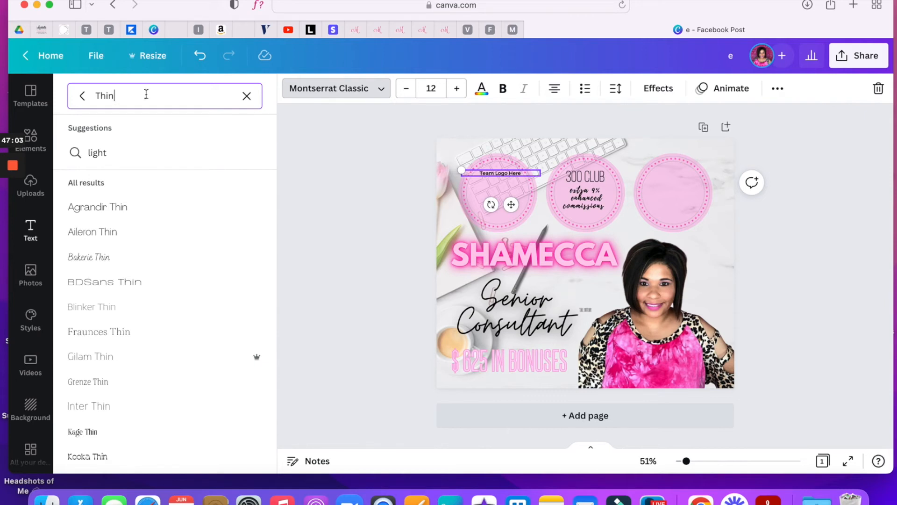
click(114, 211)
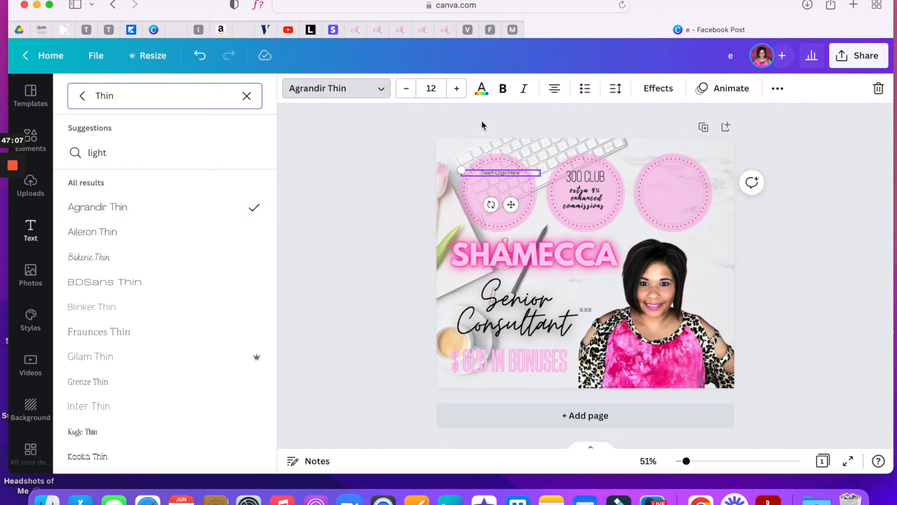
Curve the Team Logo Here text with a curve of 56, enlarge it to font size 18.3 and fit it inside the left circle.
click(659, 89)
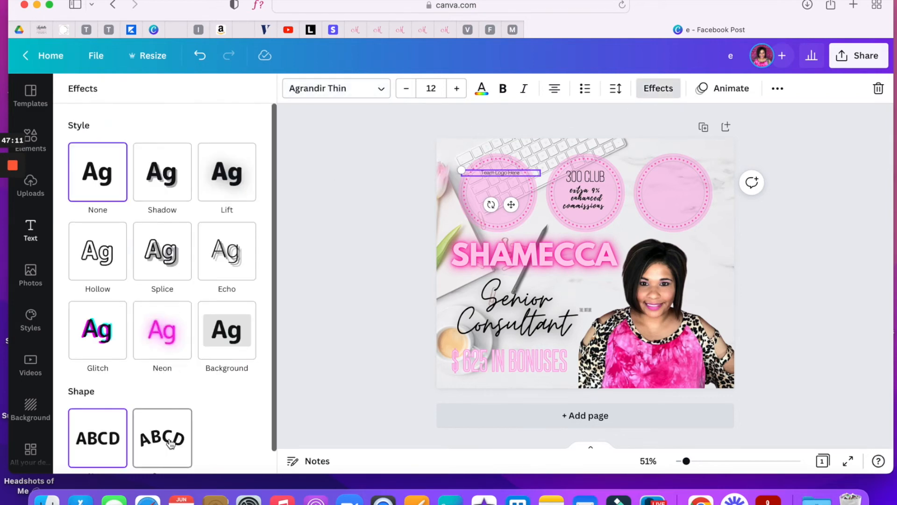
scroll(169, 443, down, 1)
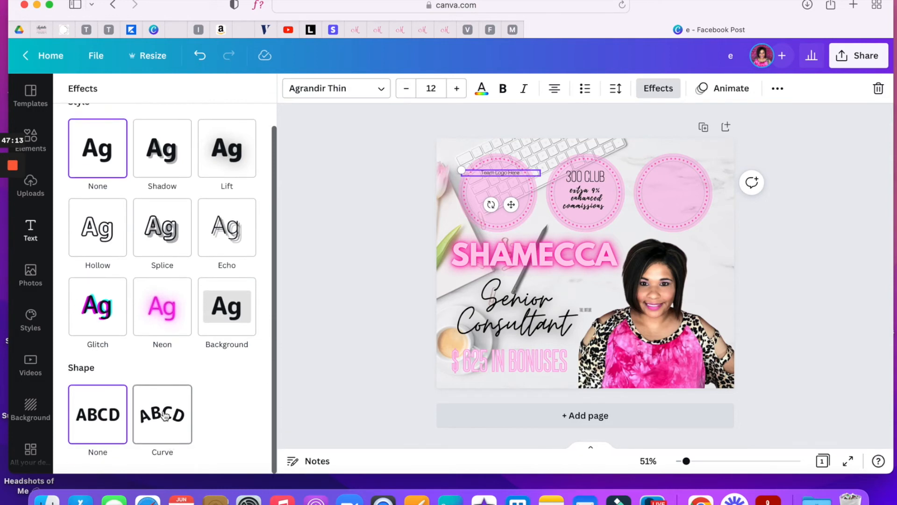
click(161, 422)
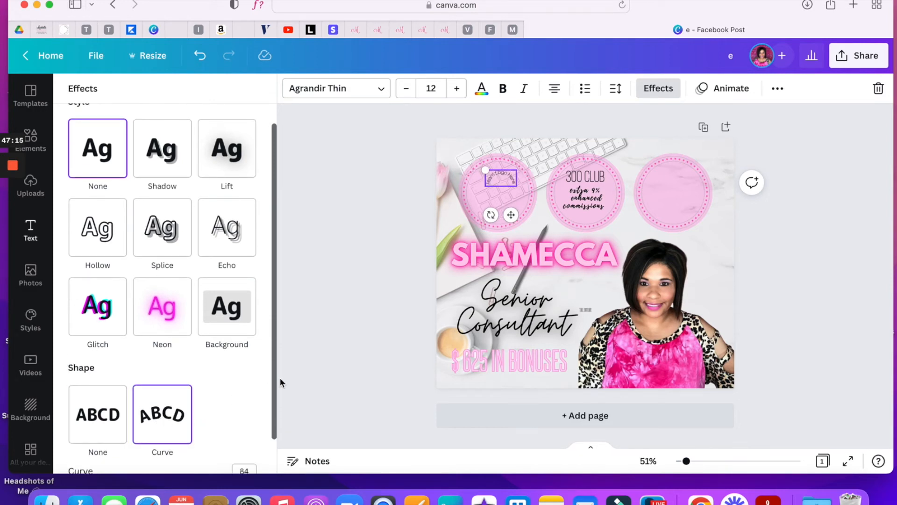
scroll(212, 354, down, 2)
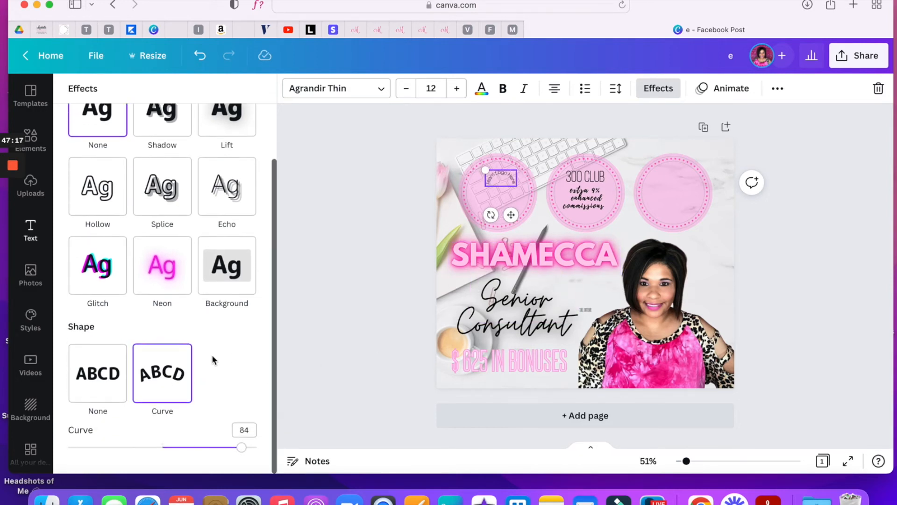
drag(241, 449, 215, 449)
drag(521, 185, 510, 211)
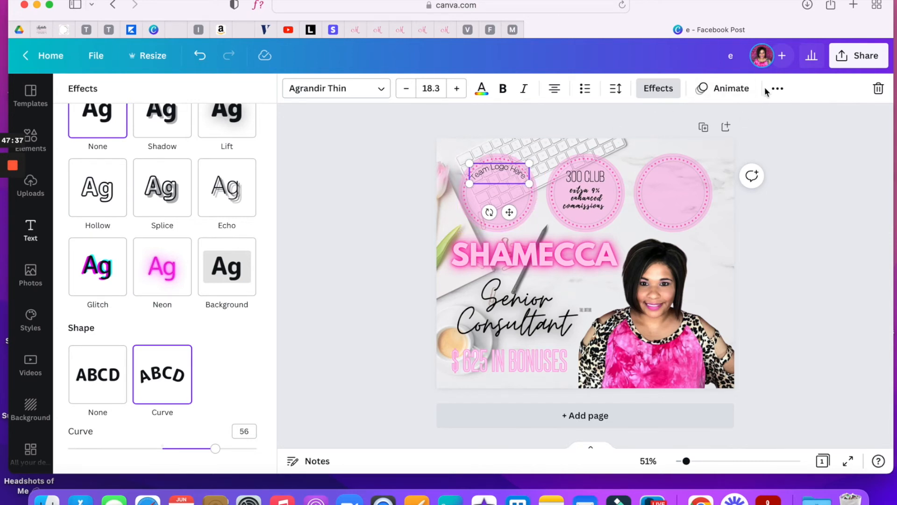
Duplicate the curved Team Logo Here text and place the copy below the original in the left circle.
click(778, 96)
click(773, 118)
drag(514, 220, 508, 234)
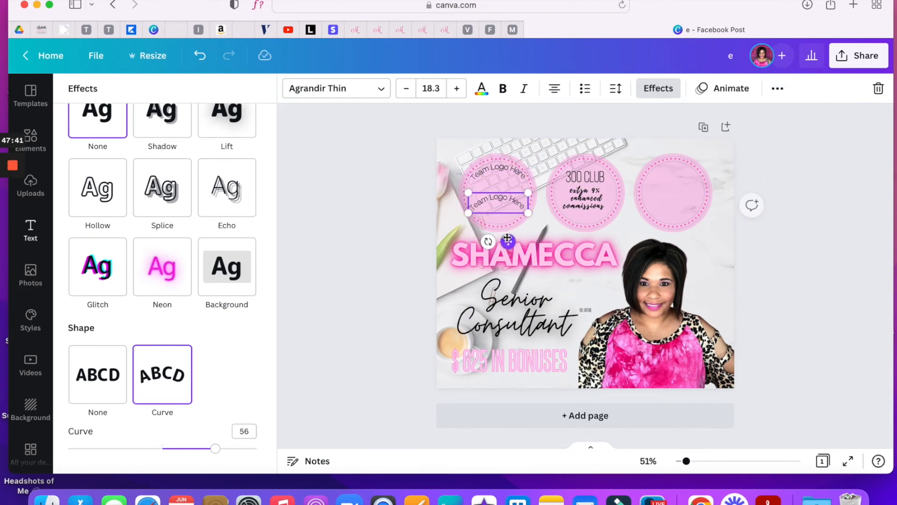
Reverse the lower Team Logo Here copy's curve to -56 and fit it along the lower edge of the left circle.
drag(215, 450, 96, 455)
drag(508, 233, 504, 254)
click(515, 171)
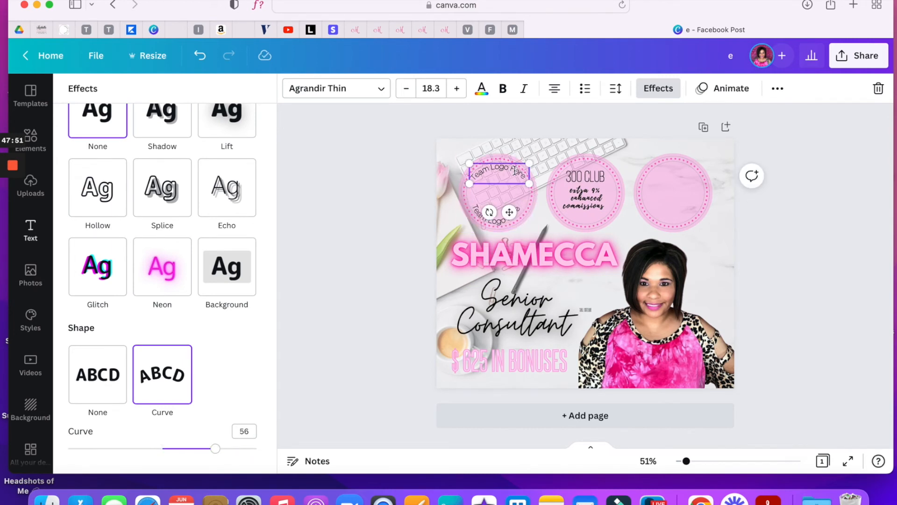
click(502, 215)
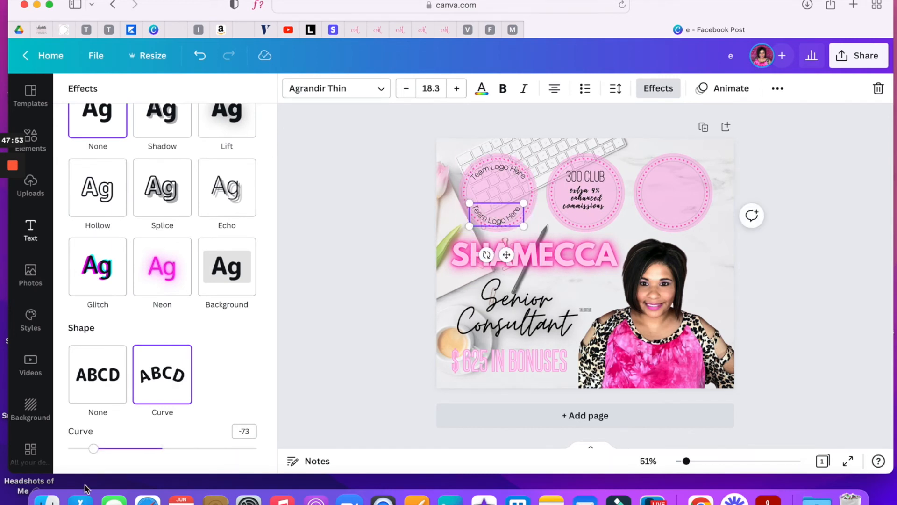
mouse_move(95, 449)
mouse_down()
mouse_move(118, 452)
mouse_move(110, 453)
mouse_up()
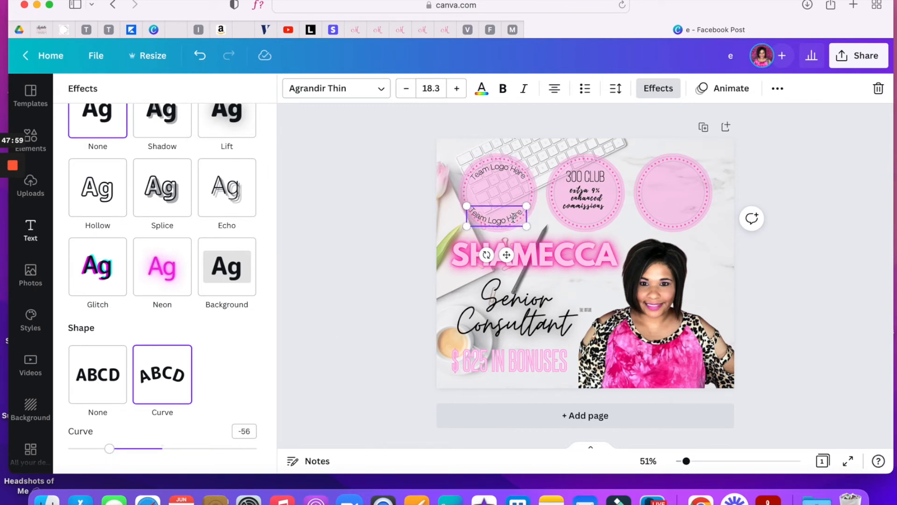
drag(506, 255, 506, 248)
Nudge the upper Team Logo Here text into place along the left circle and set its font size to 18.2.
click(506, 191)
drag(497, 168, 496, 167)
click(498, 196)
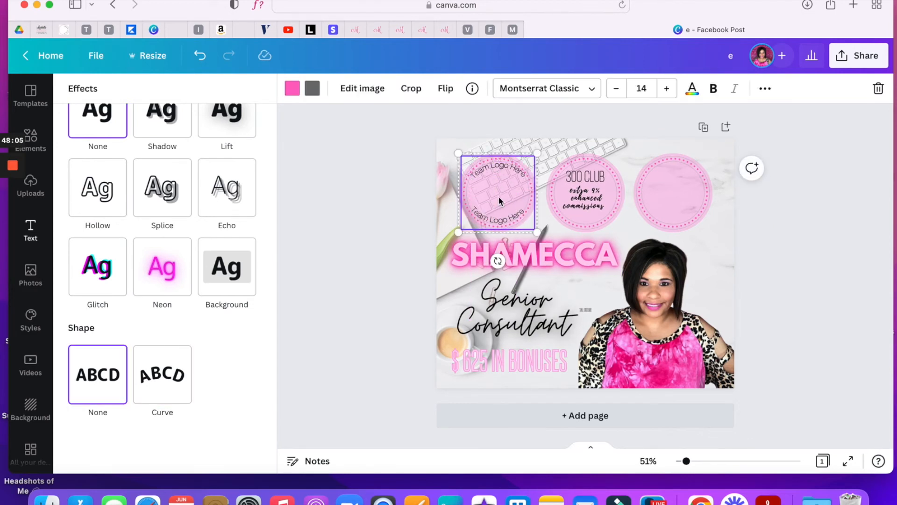
click(491, 164)
drag(467, 161, 469, 161)
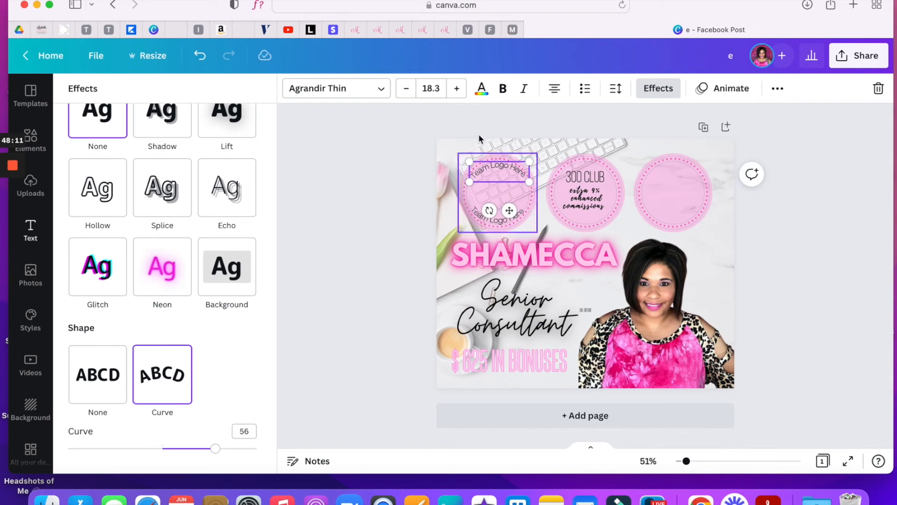
click(439, 90)
text(18.2)
key(Return)
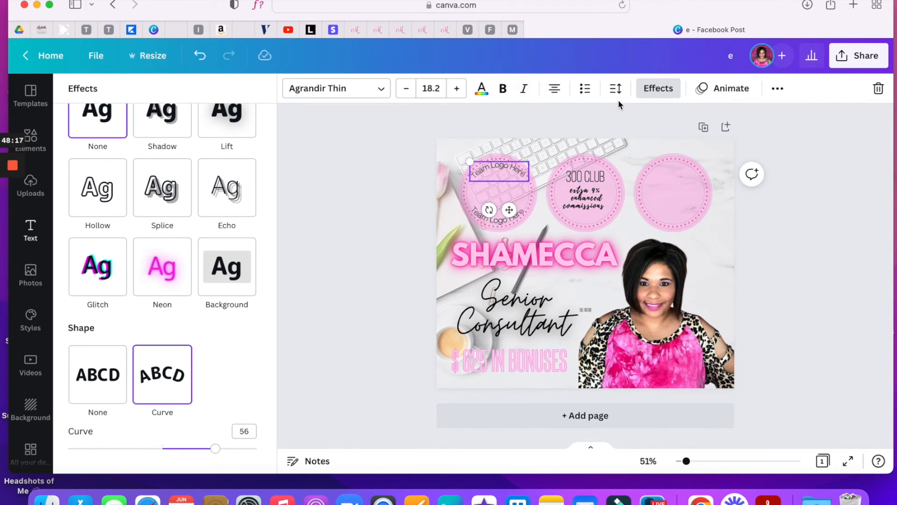
click(613, 132)
click(513, 189)
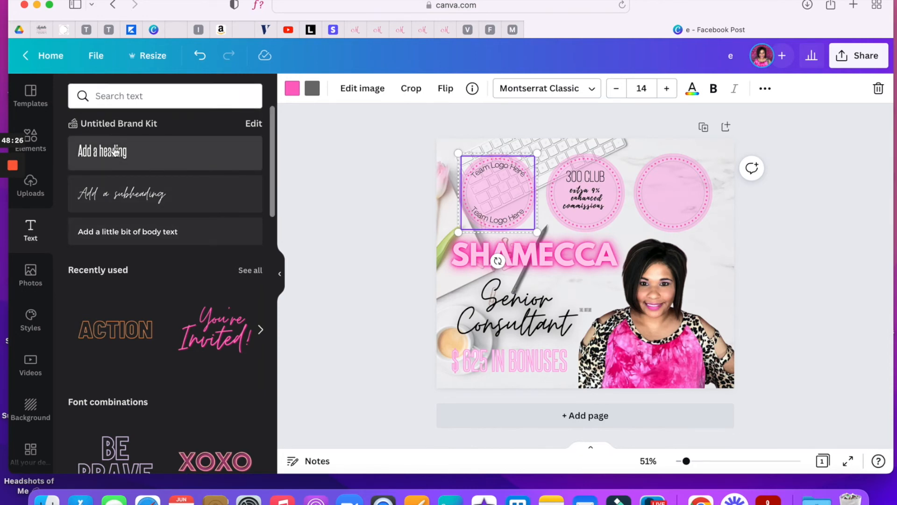
Add a heading reading S, enlarge it to font size 65.5 and place it inside the left circle.
drag(125, 164, 492, 198)
key(Return)
text(s)
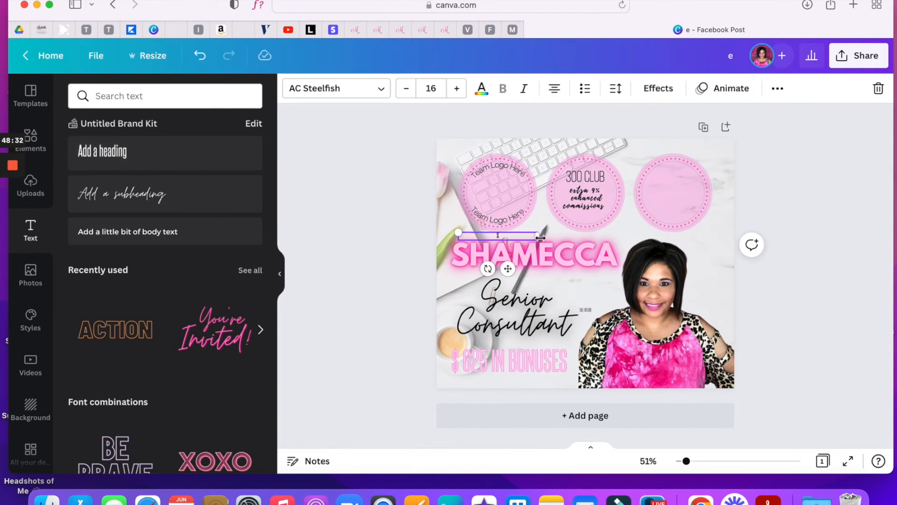
drag(517, 237, 499, 264)
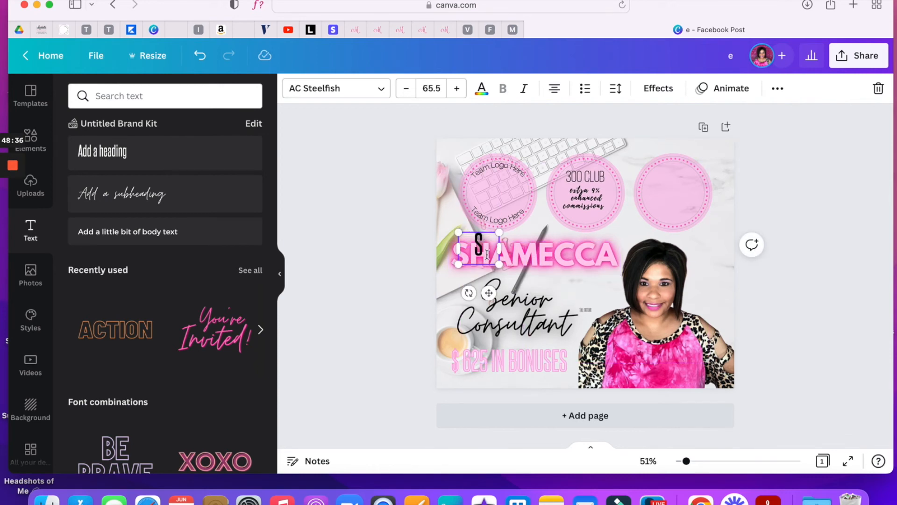
drag(488, 294, 498, 234)
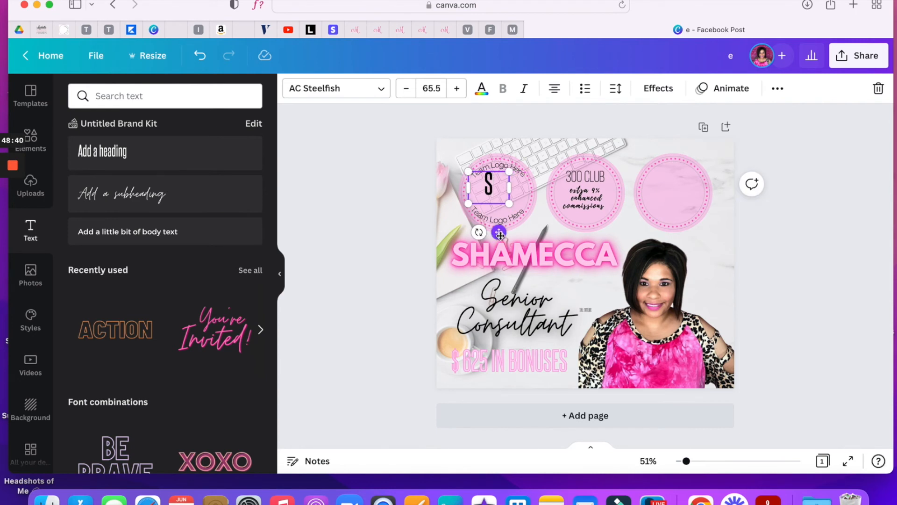
Apply the Fraunces Thin font to the S and narrow its text box, positioning it left of the circle's centre.
click(355, 89)
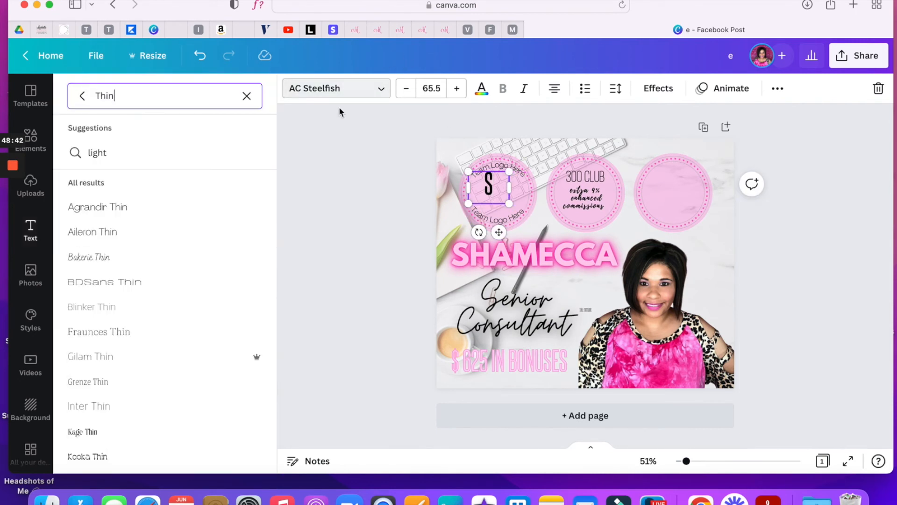
click(201, 220)
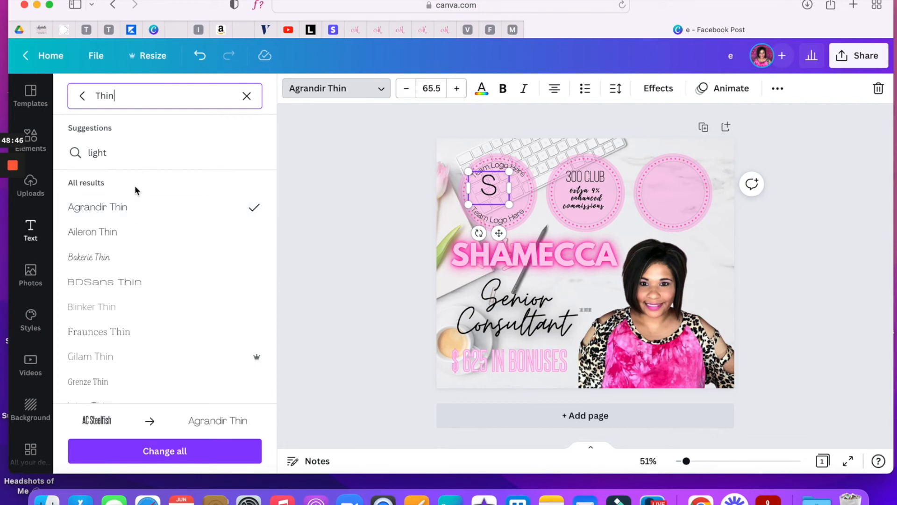
click(120, 340)
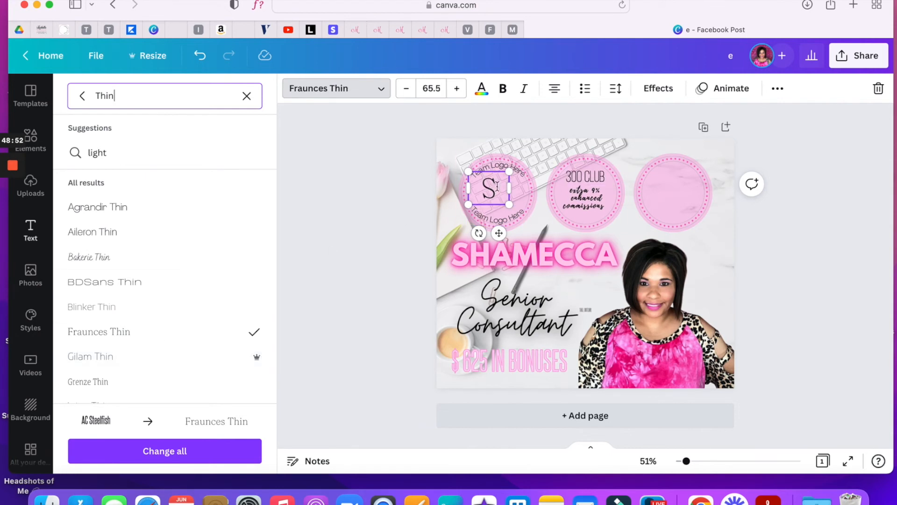
drag(517, 189, 501, 190)
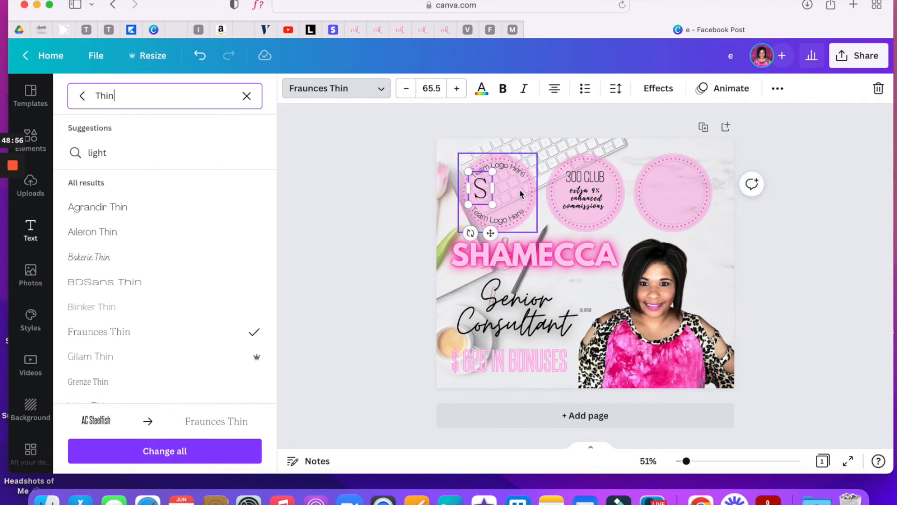
drag(490, 233, 500, 230)
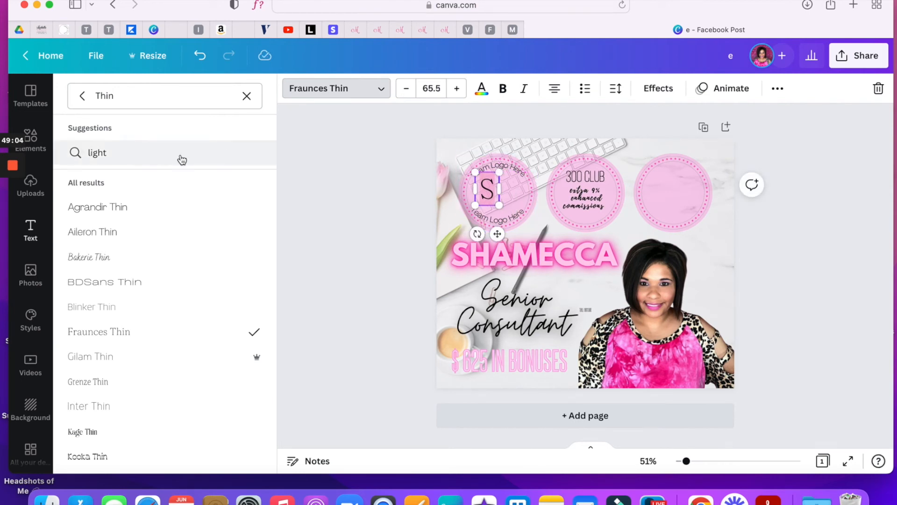
Duplicate the S and place the copy slightly lower and to the right of the first letter.
click(776, 88)
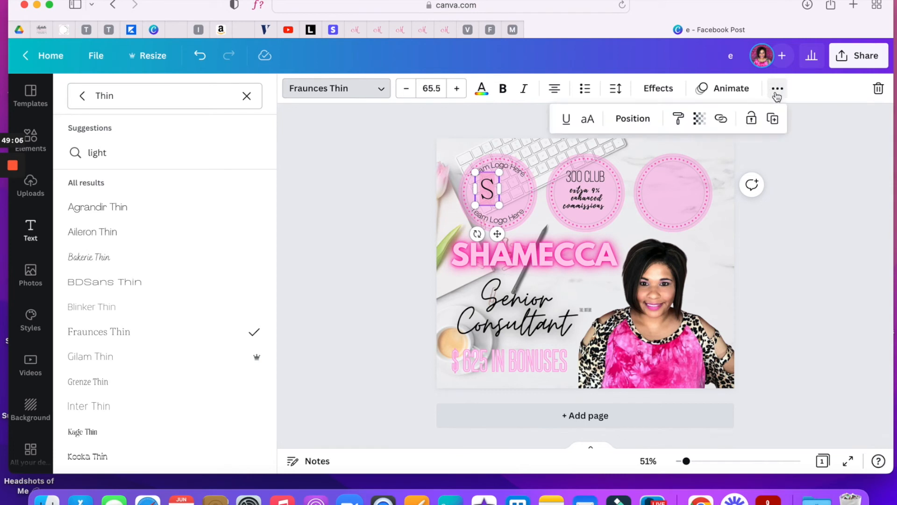
click(773, 119)
drag(499, 196, 512, 198)
click(531, 196)
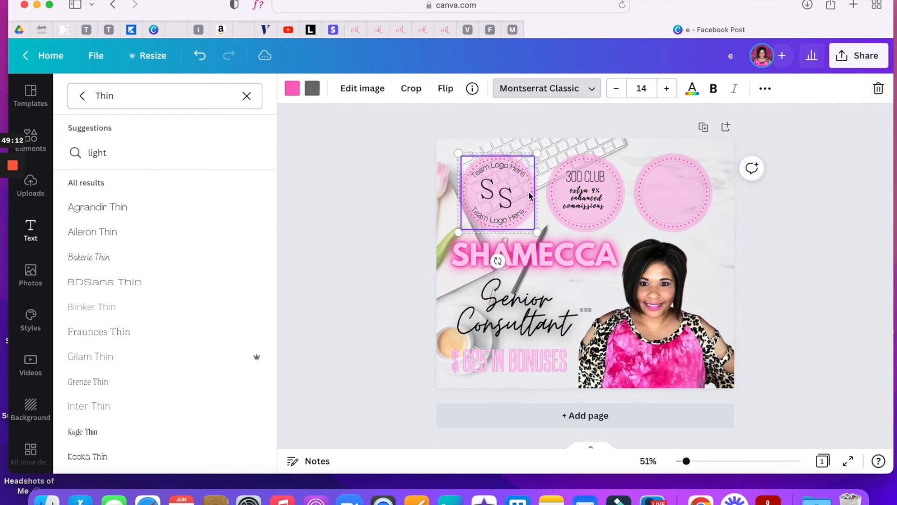
Add a straight line, turn it vertical at about 167 long and place it between the two S letters.
click(37, 152)
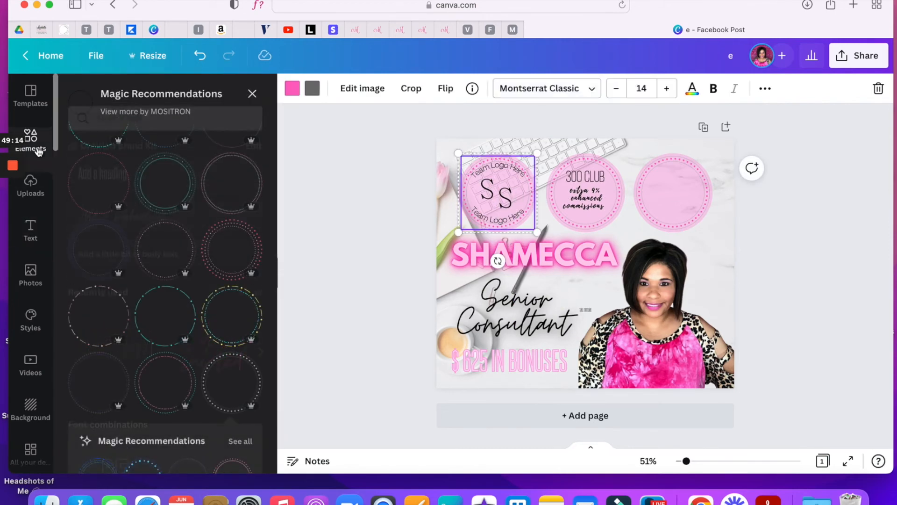
click(36, 151)
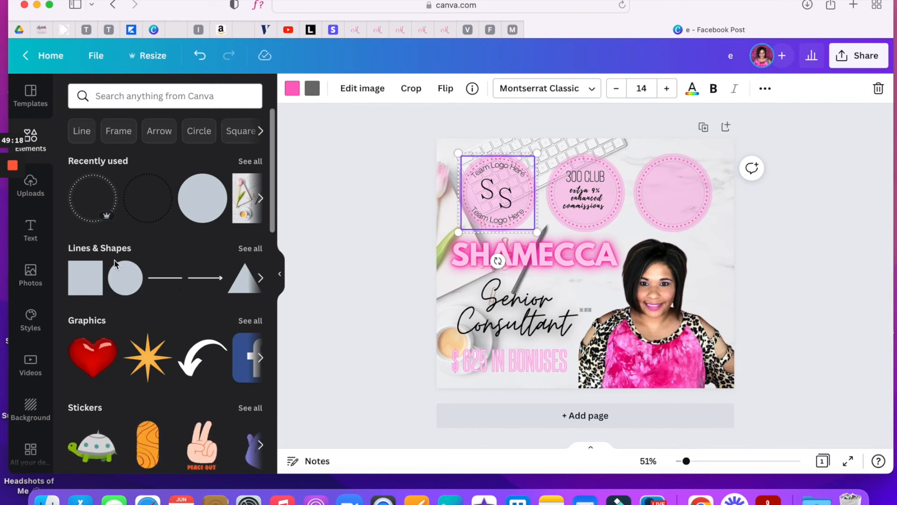
click(165, 278)
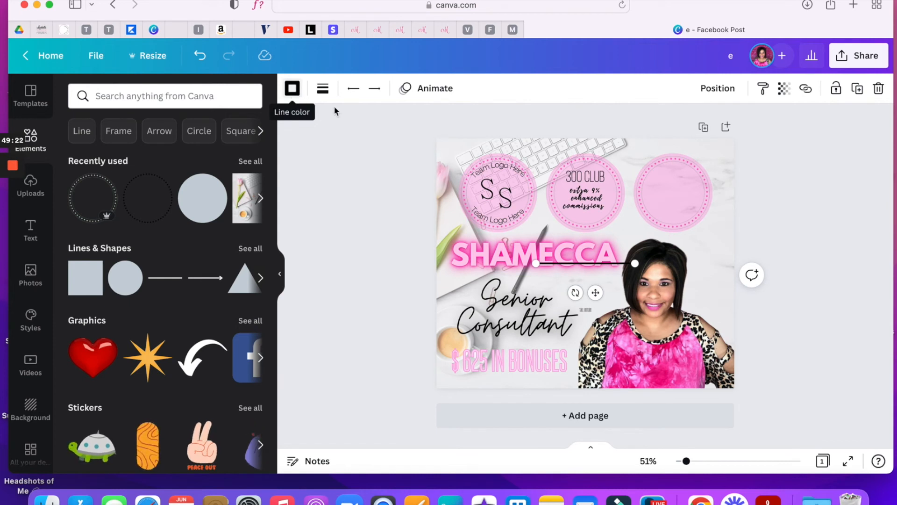
drag(635, 267, 537, 211)
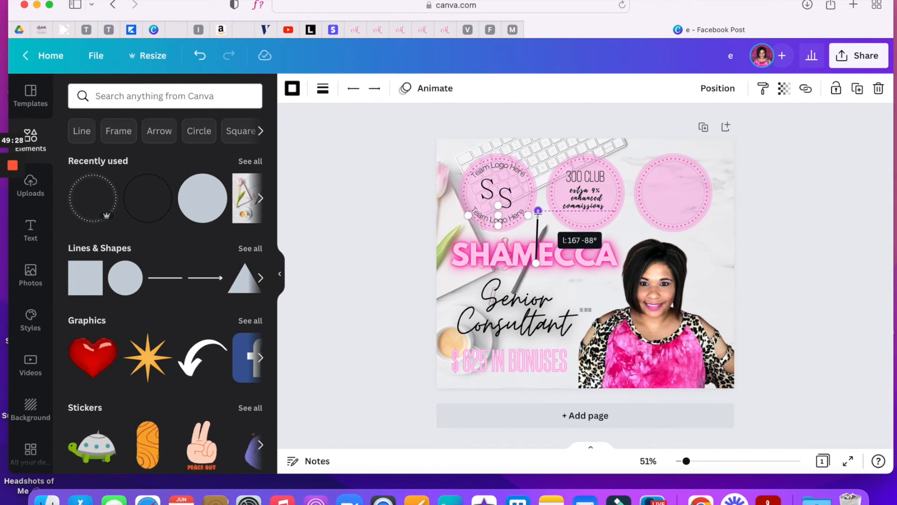
drag(537, 211, 530, 190)
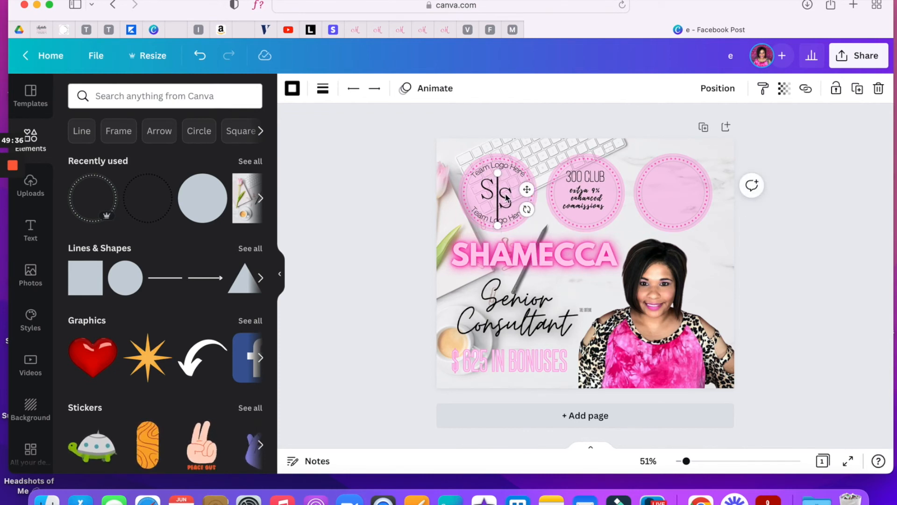
Nudge the second S to the right and shorten the vertical line to fit between the two letters.
click(508, 199)
click(489, 190)
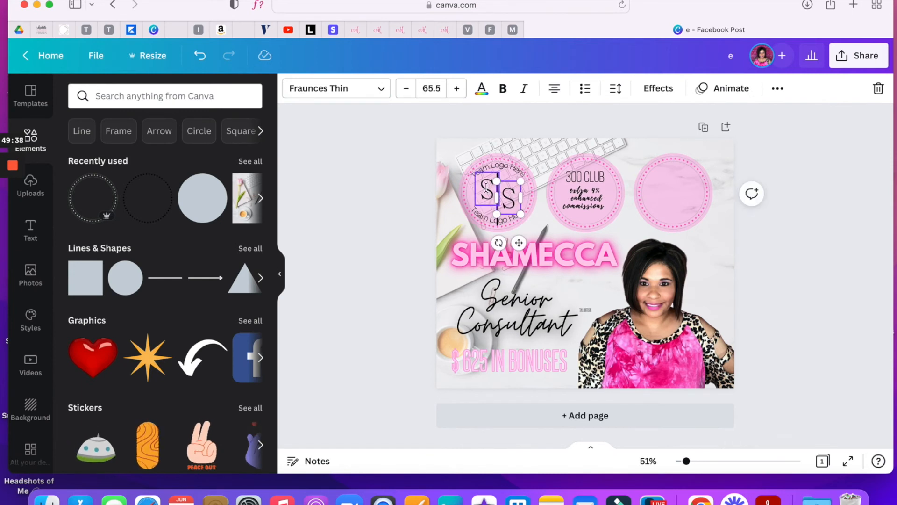
click(498, 219)
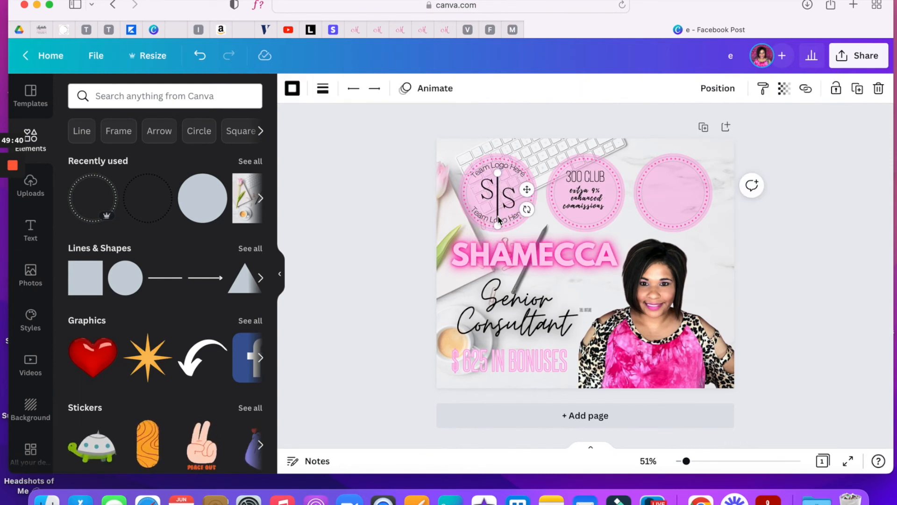
drag(498, 214, 500, 208)
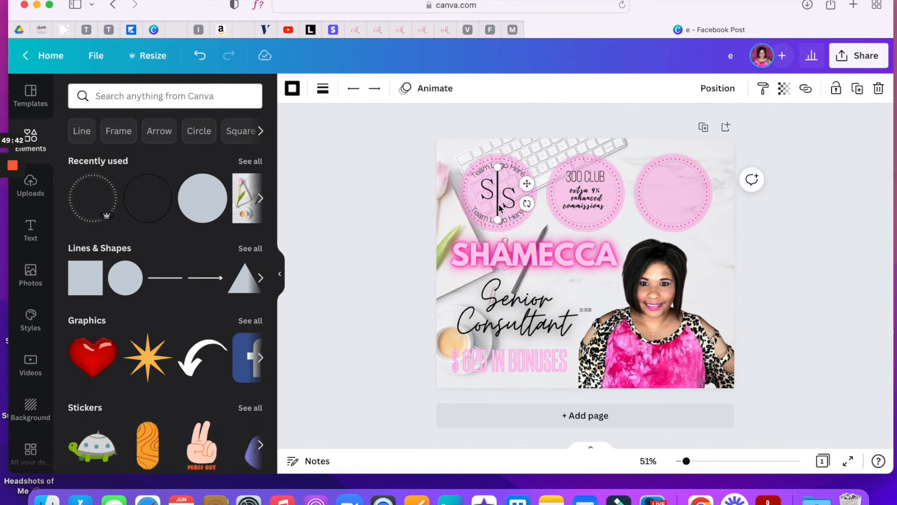
drag(498, 167, 504, 220)
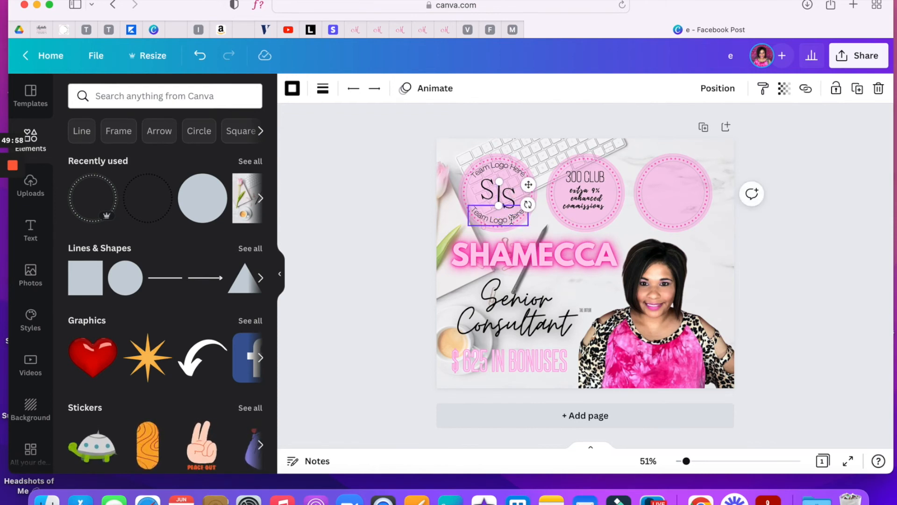
Try to move the vertical line from between the S letters down onto the title text, and undo the move.
click(498, 189)
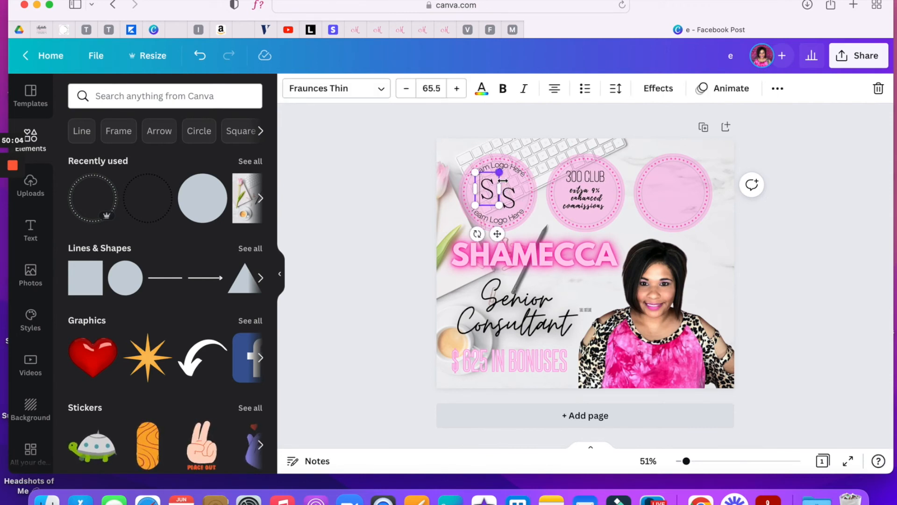
click(499, 181)
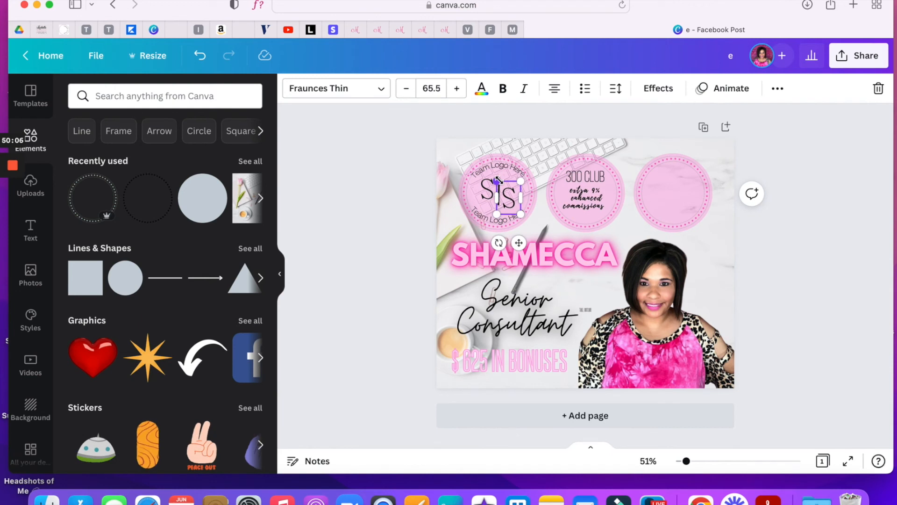
click(496, 164)
click(498, 183)
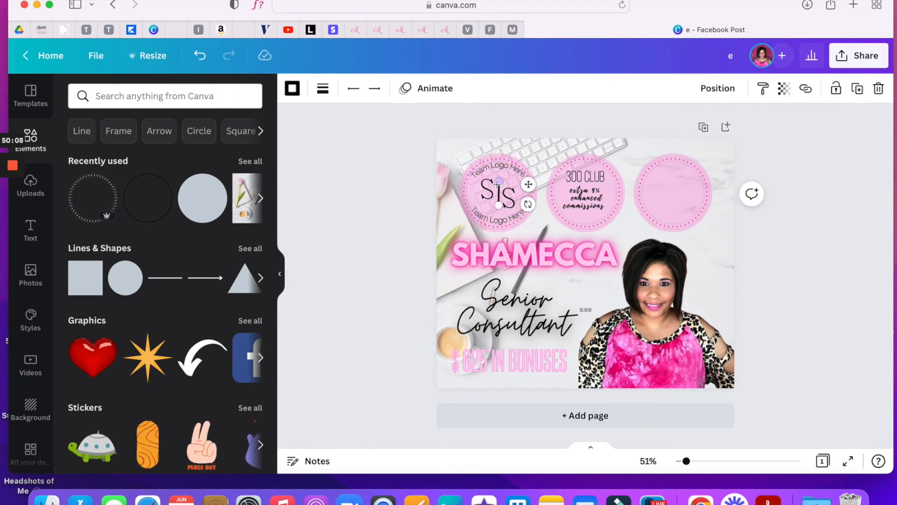
right_click(497, 182)
click(496, 180)
drag(499, 181, 576, 276)
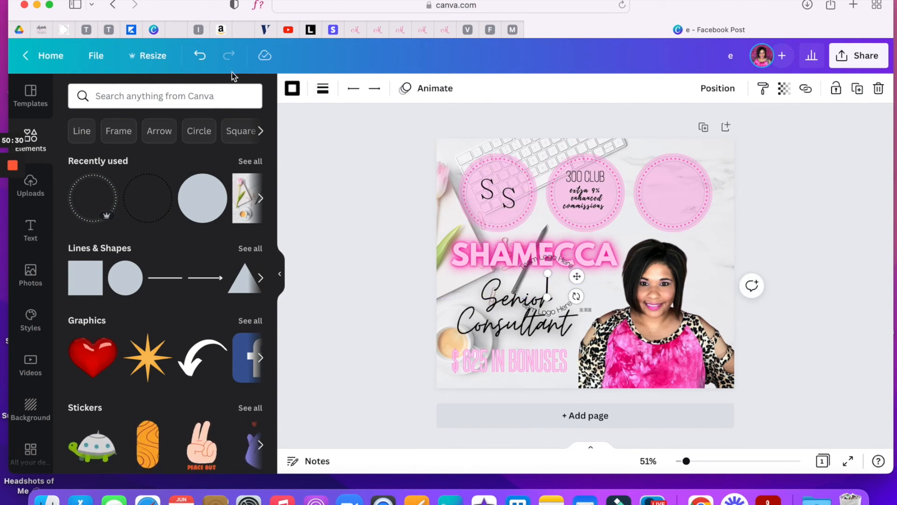
click(200, 56)
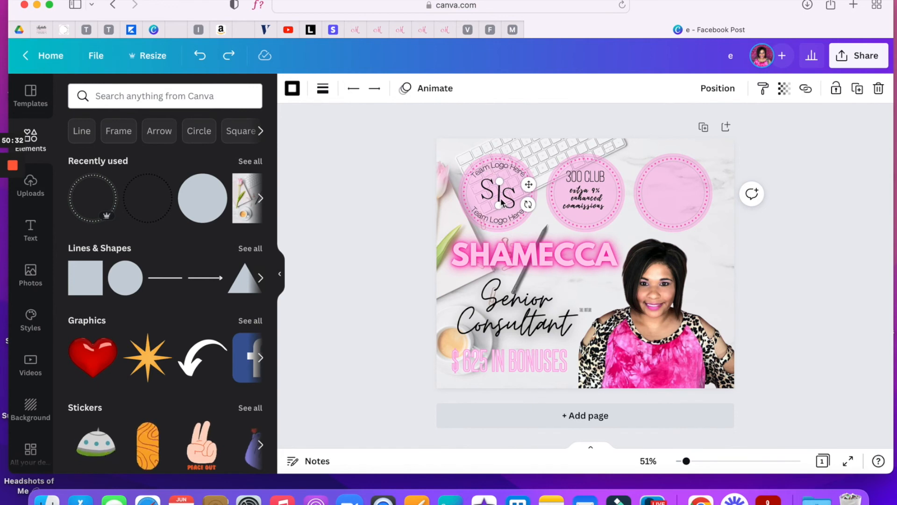
Try again to reposition the vertical line within the left circle, undoing the unwanted moves.
drag(531, 187, 523, 219)
click(200, 57)
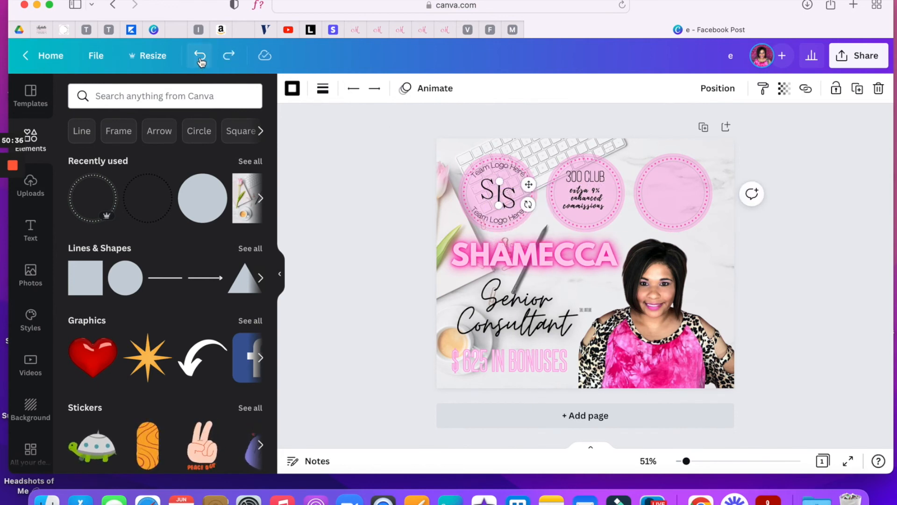
click(558, 197)
click(500, 198)
drag(531, 187, 553, 207)
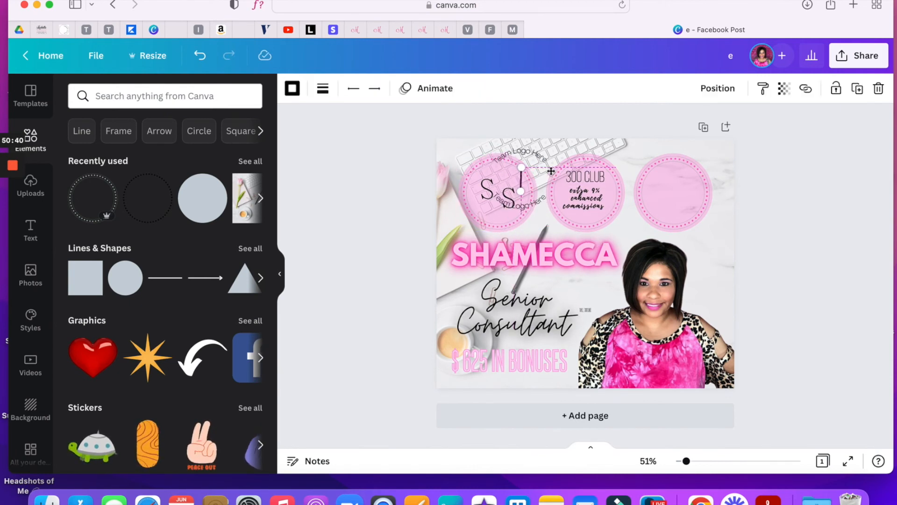
key(super+z)
click(496, 198)
click(501, 197)
drag(527, 185, 526, 185)
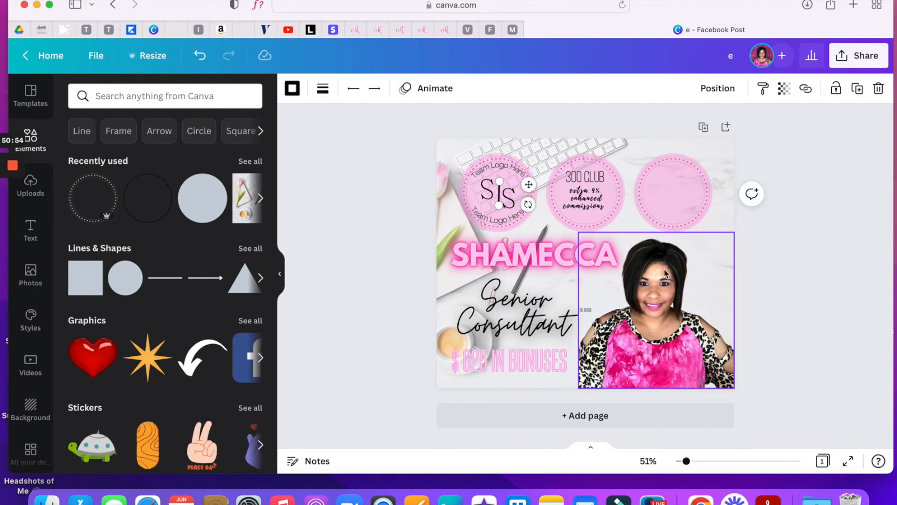
Set the weight of the vertical line between the two S letters to 4 and slightly adjust its upper end.
click(640, 269)
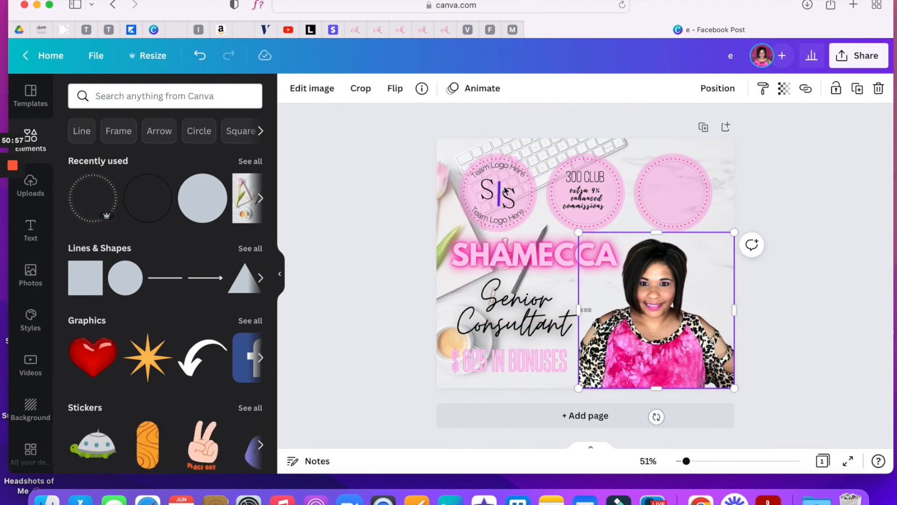
click(480, 190)
click(322, 88)
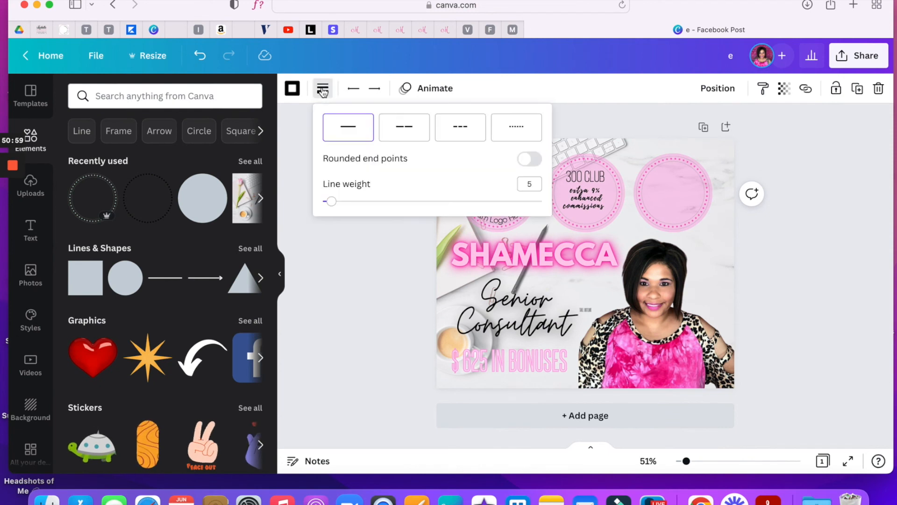
drag(332, 208, 334, 209)
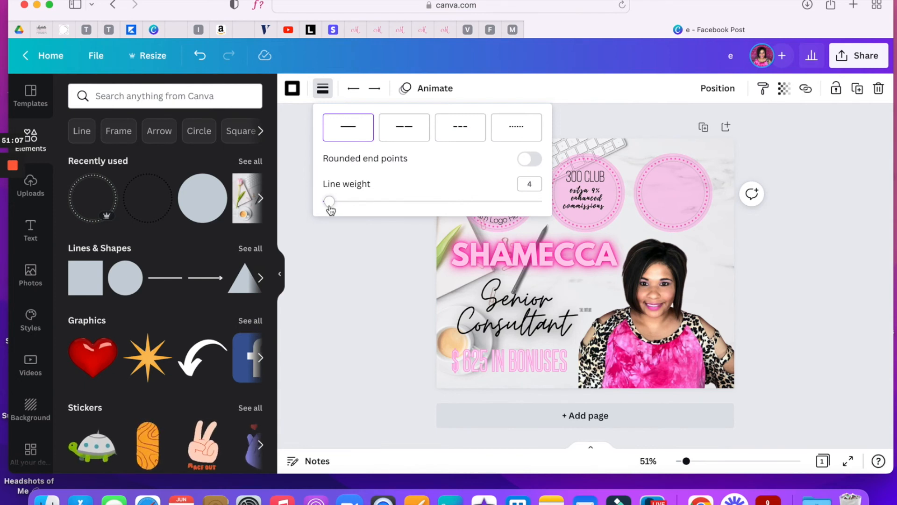
click(497, 256)
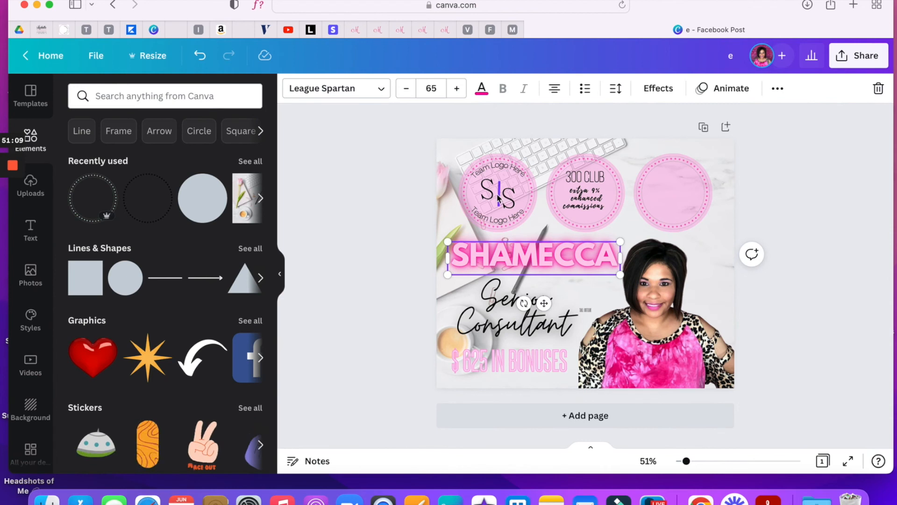
click(499, 199)
drag(498, 180, 498, 181)
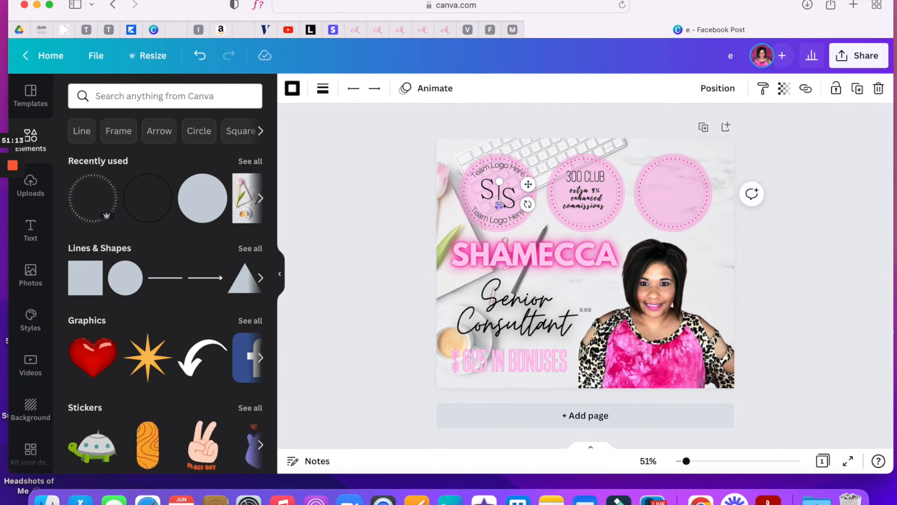
click(579, 199)
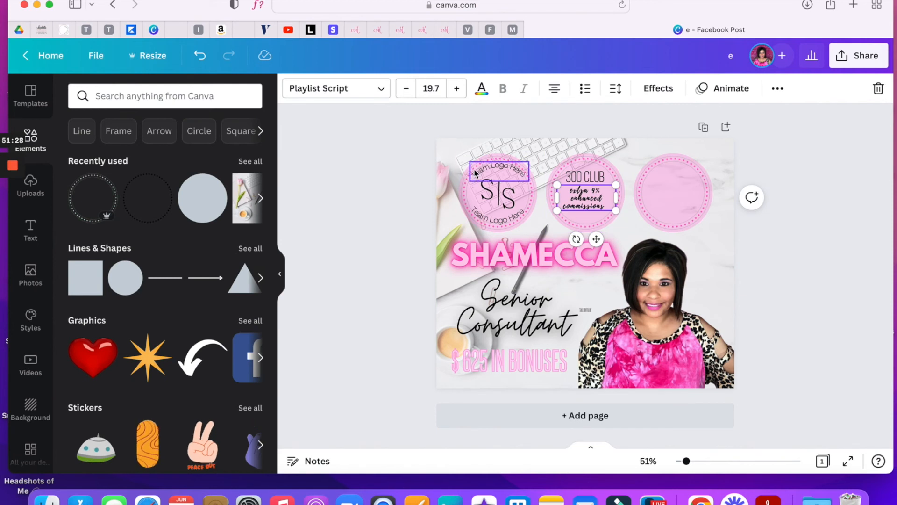
Ungroup the S|S logo circle and delete the dotted ring around it.
click(501, 161)
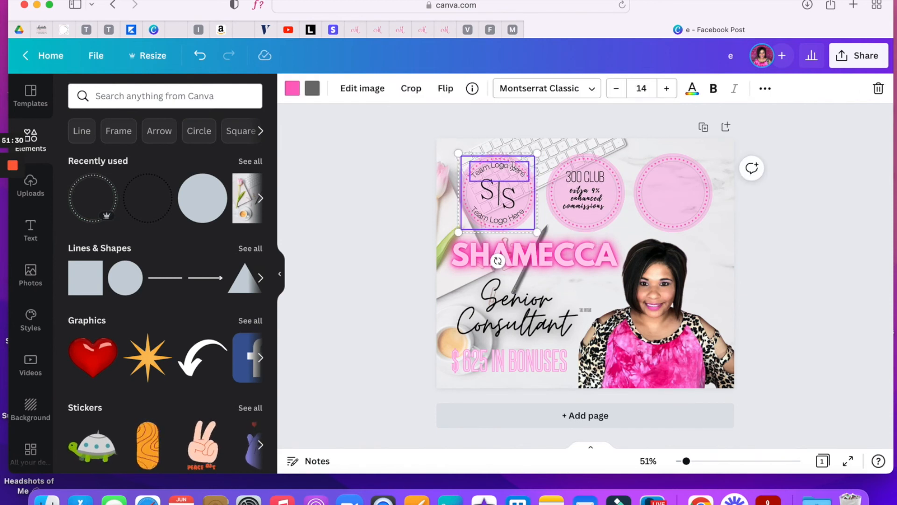
click(765, 88)
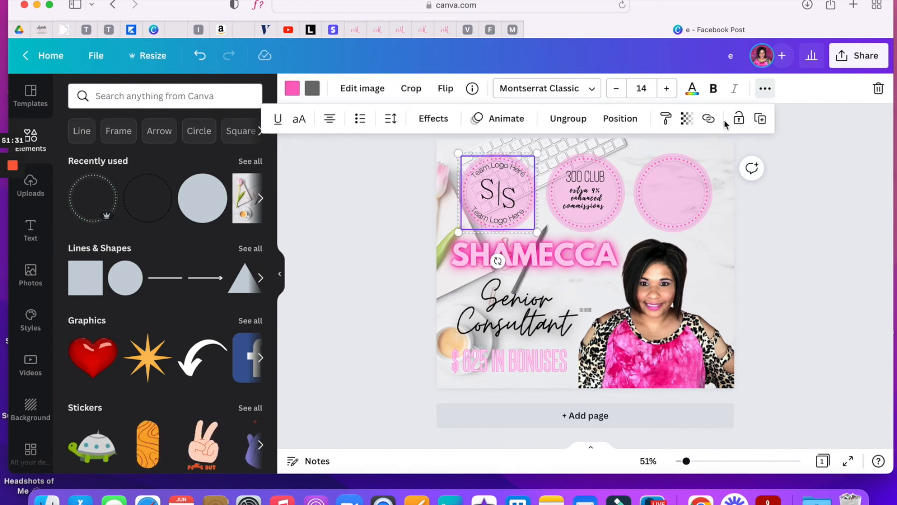
click(570, 118)
click(648, 215)
click(505, 161)
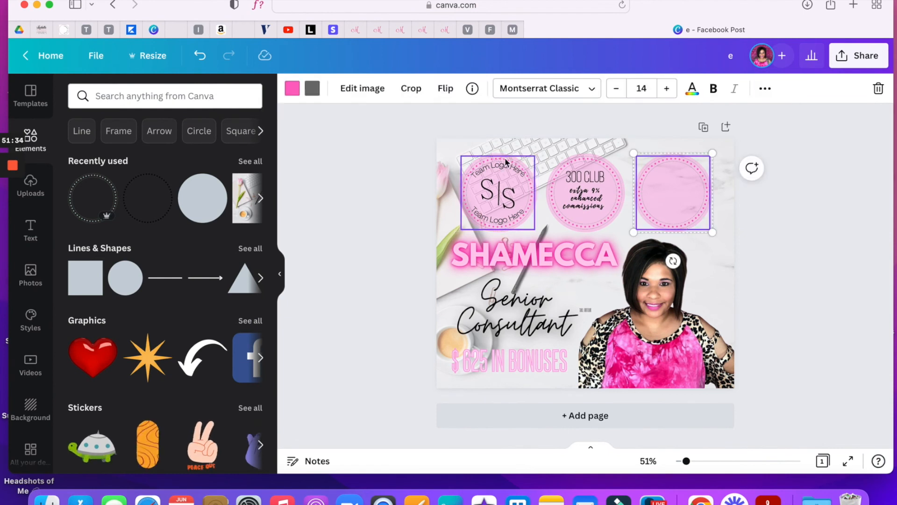
key(BackSpace)
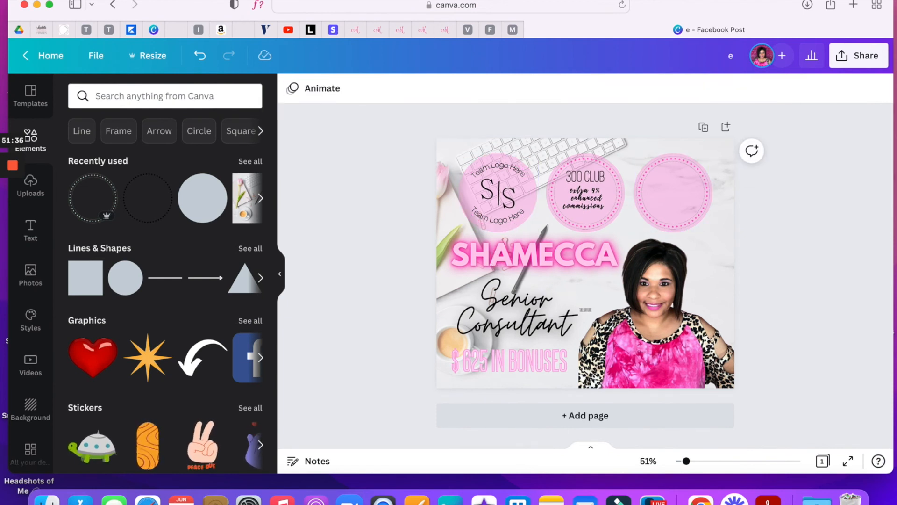
Search the elements library for "Gold Circle Frame".
click(150, 94)
click(159, 90)
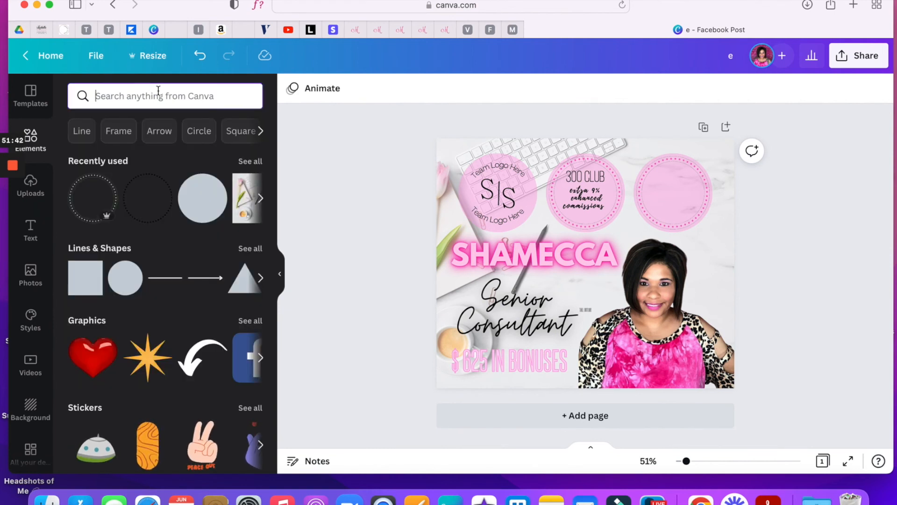
text(G)
key(BackSpace)
text(Gold C)
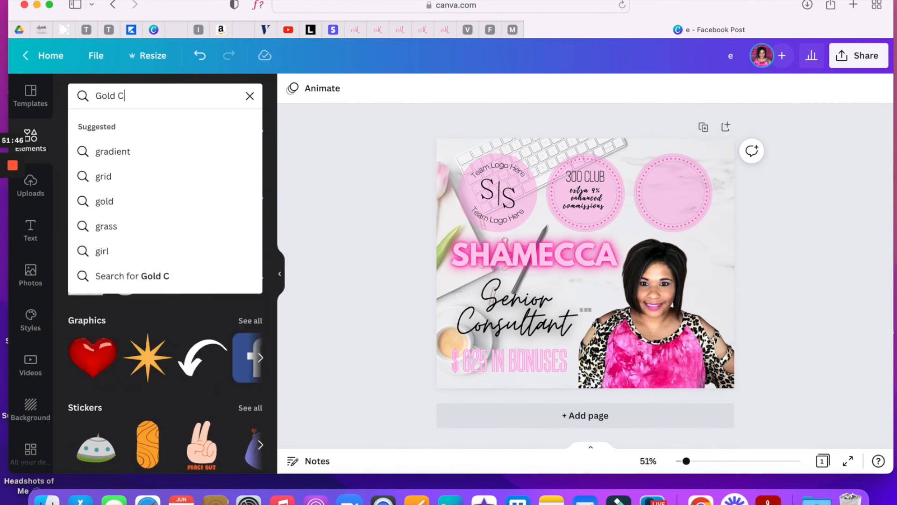
text(ircle Frame)
key(Return)
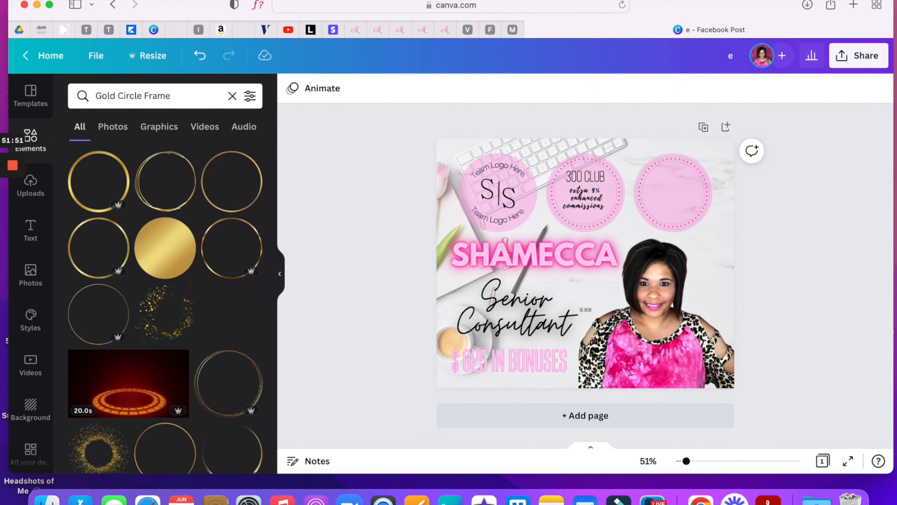
Refine the element search to "Double Gold Circle Frame" and add a thin gold ring to the page.
scroll(144, 187, down, 3)
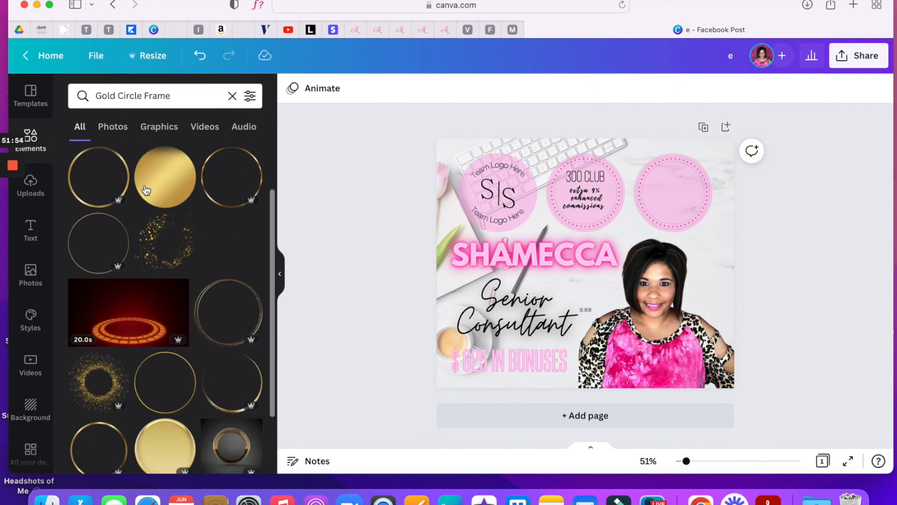
scroll(145, 187, down, 5)
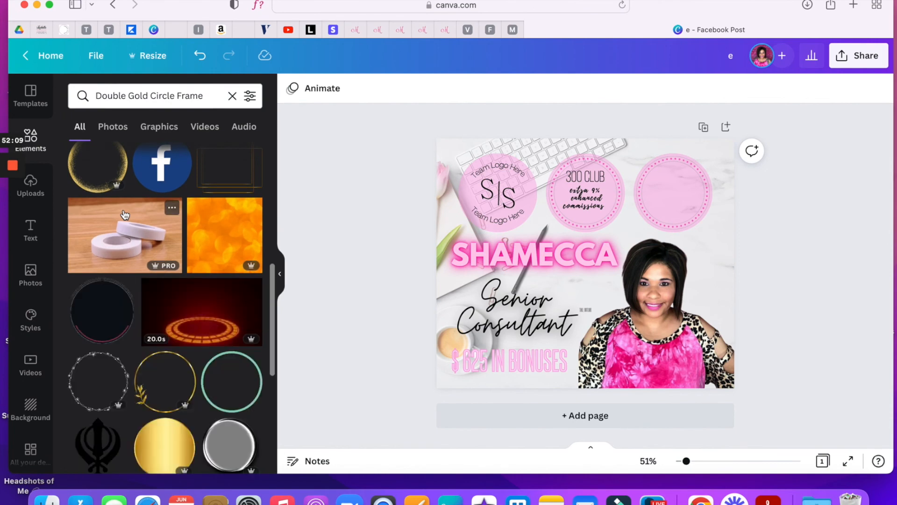
scroll(125, 214, down, 10)
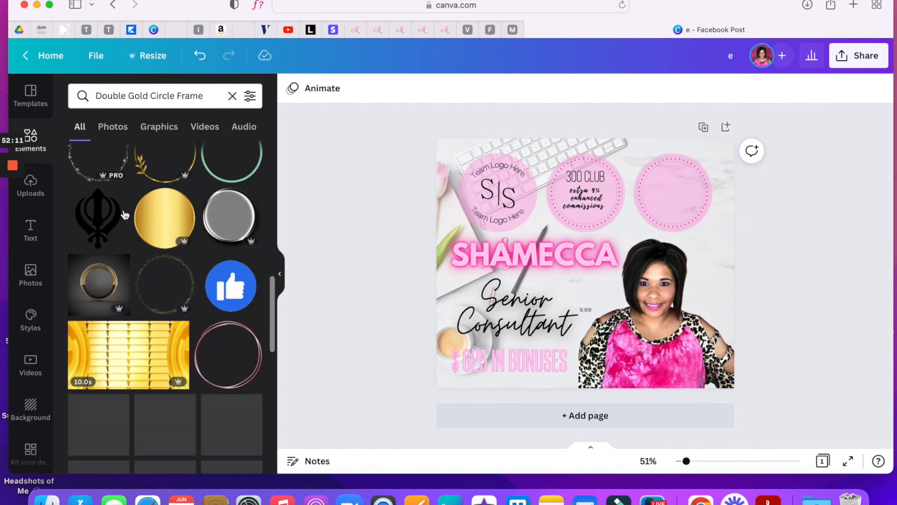
scroll(125, 215, down, 6)
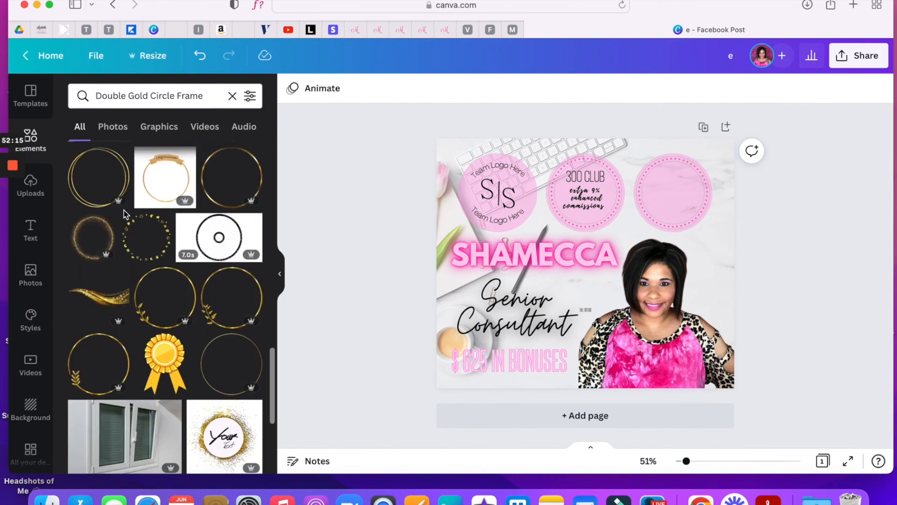
click(226, 297)
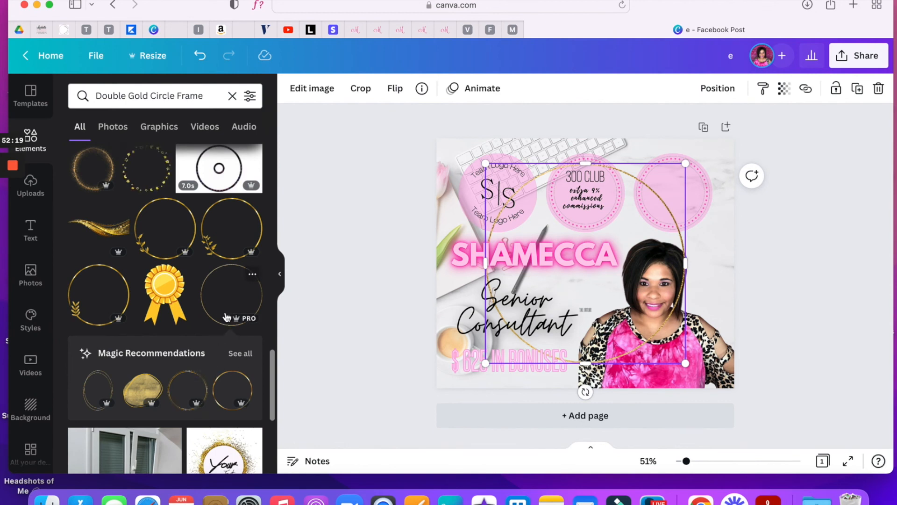
Add the double gold ring from the thin ring's Magic Recommendations and shrink it to about the size of the pink circles.
click(235, 354)
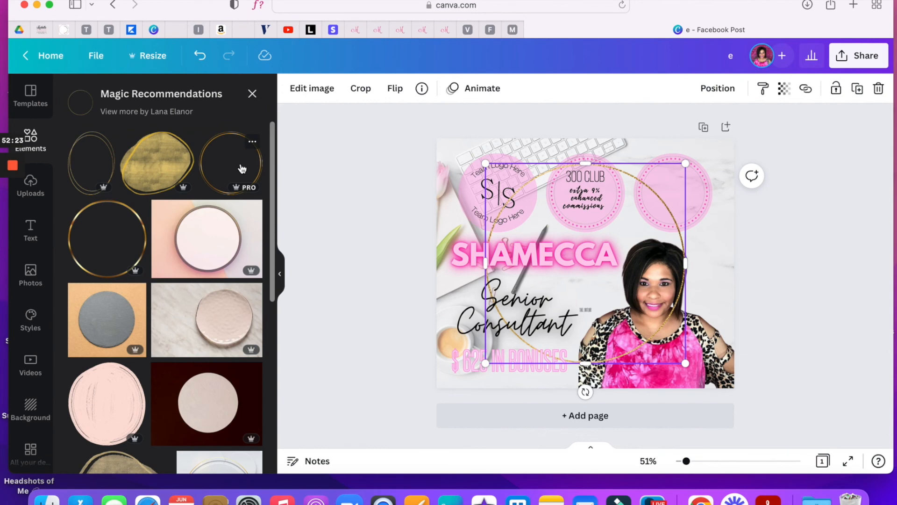
scroll(242, 168, down, 10)
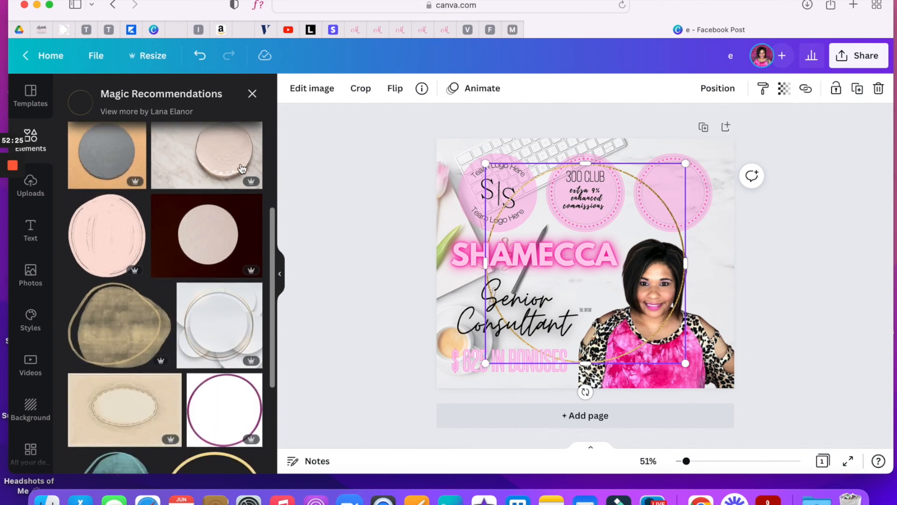
scroll(241, 171, up, 5)
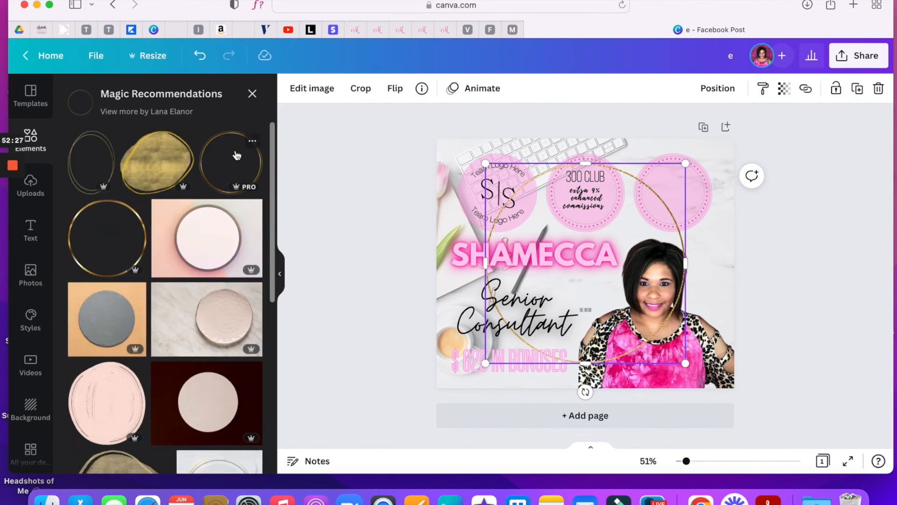
click(244, 162)
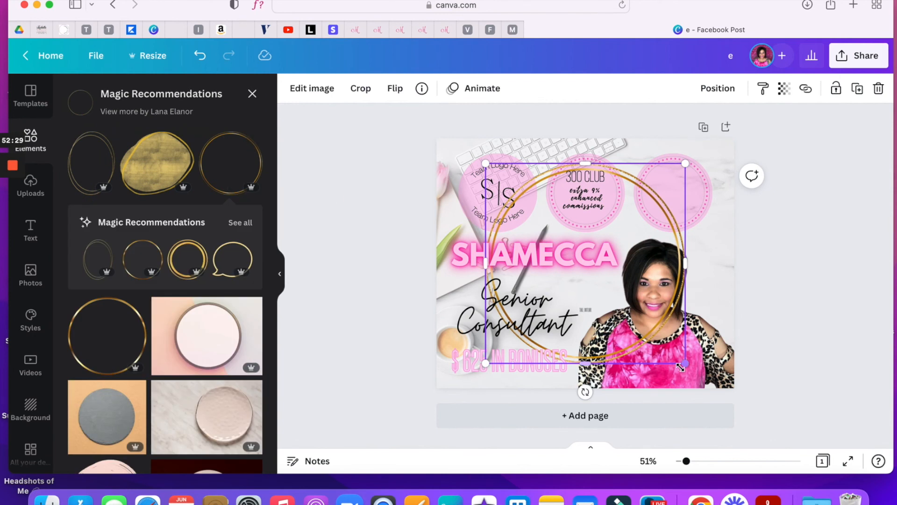
drag(684, 366, 574, 239)
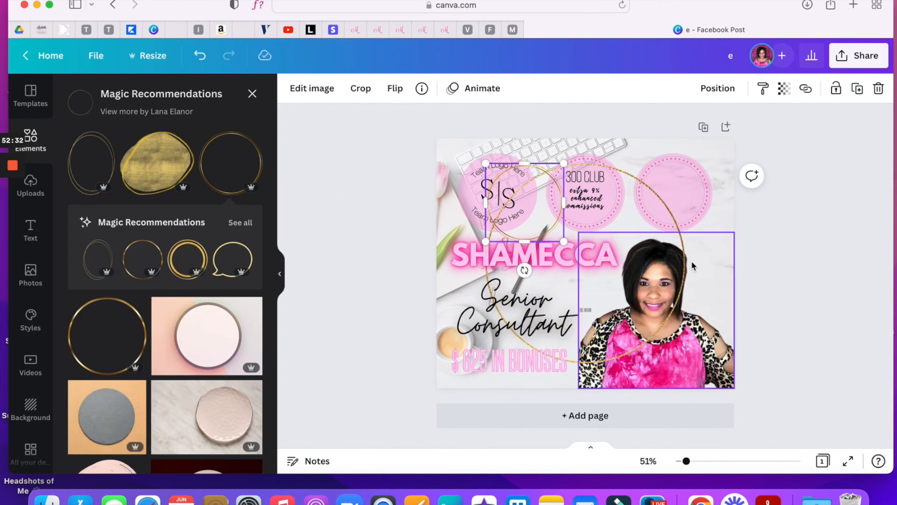
Delete the large thin gold ring and place the small double gold ring around the S|S logo circle.
click(667, 245)
key(Delete)
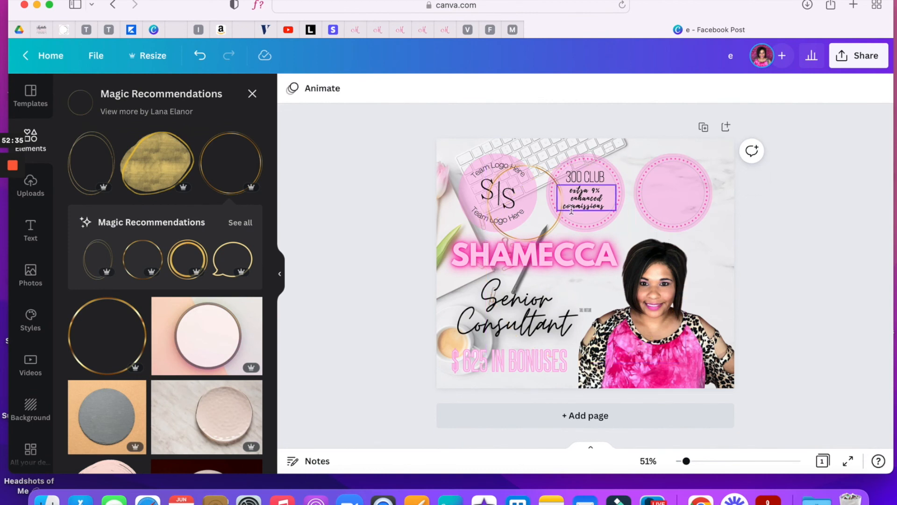
click(517, 196)
drag(516, 197, 509, 201)
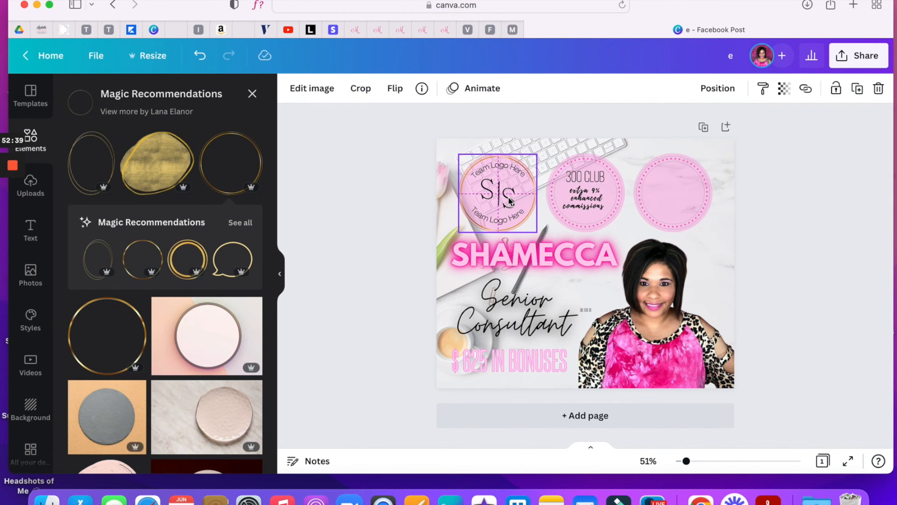
Set the transparency of the gold ring around the S|S logo to 49.
click(580, 156)
click(525, 163)
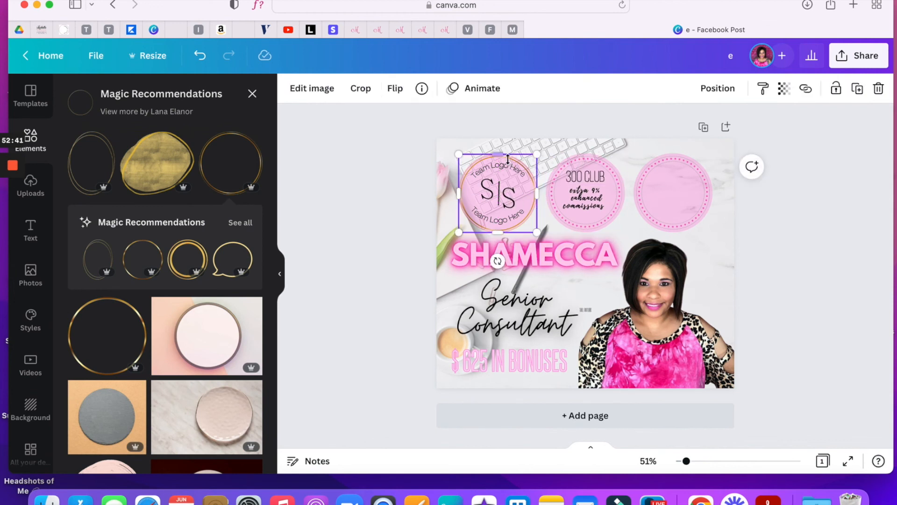
click(784, 92)
drag(779, 140, 716, 140)
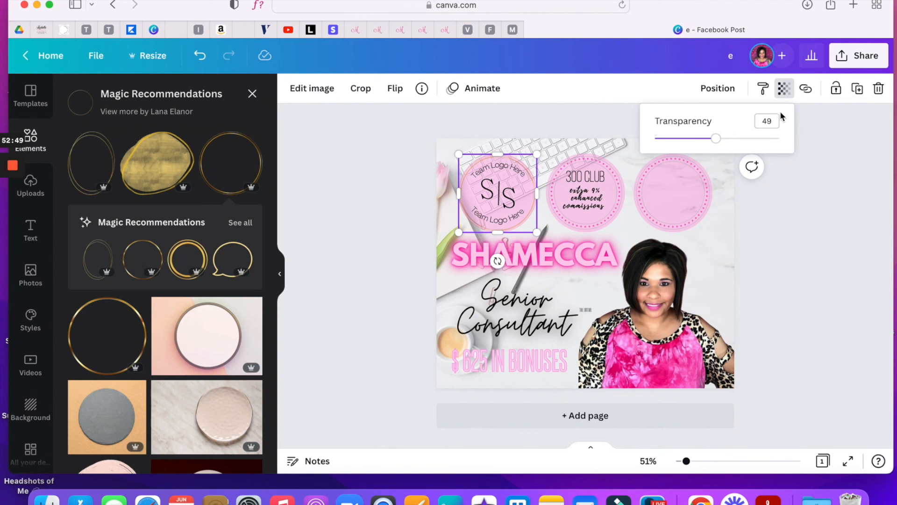
click(730, 225)
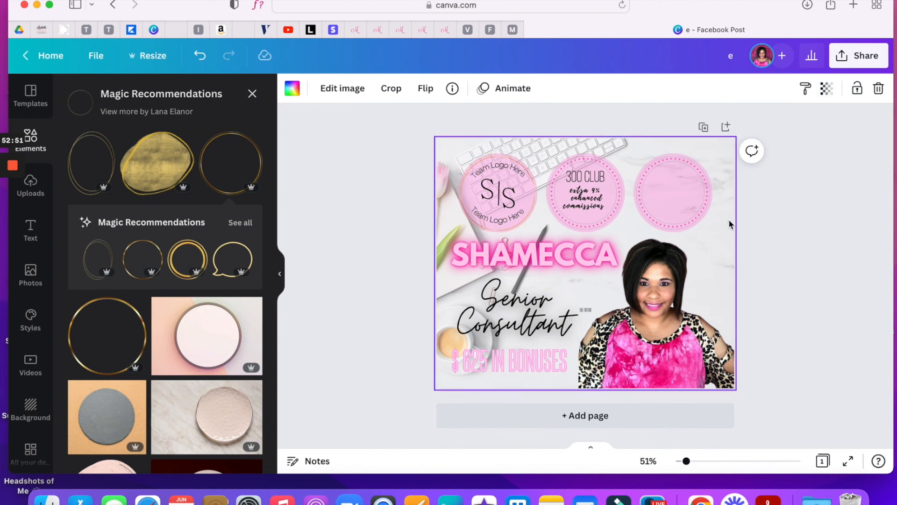
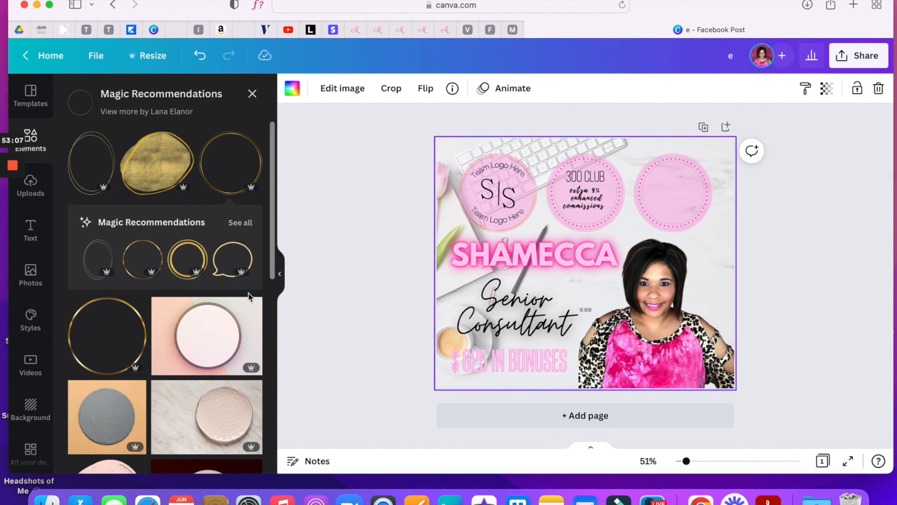
Delete the tiny stray text beside the Senior Consultant title and move the bonus text slightly down and to the left.
click(592, 312)
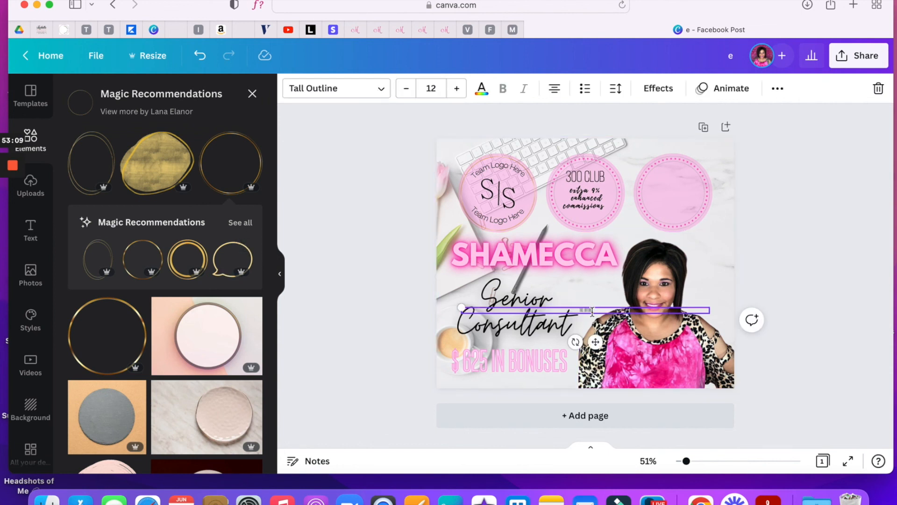
click(593, 315)
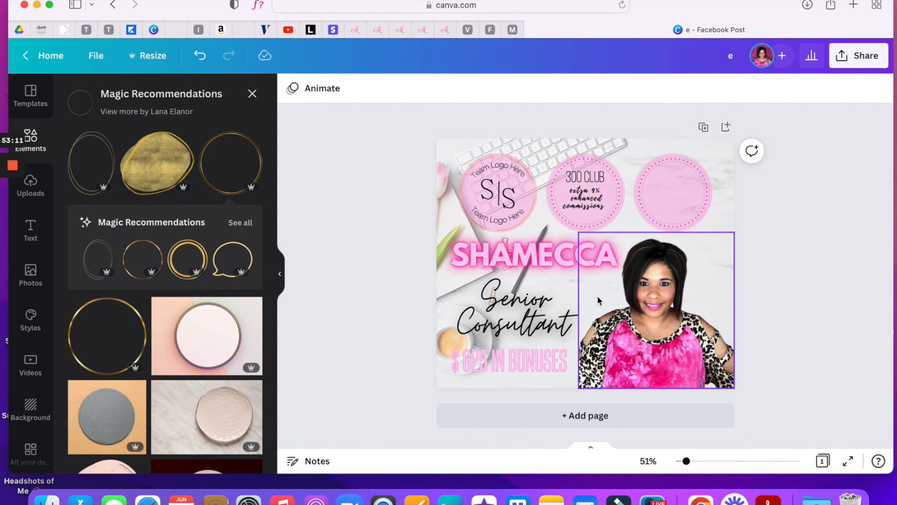
drag(520, 354, 514, 361)
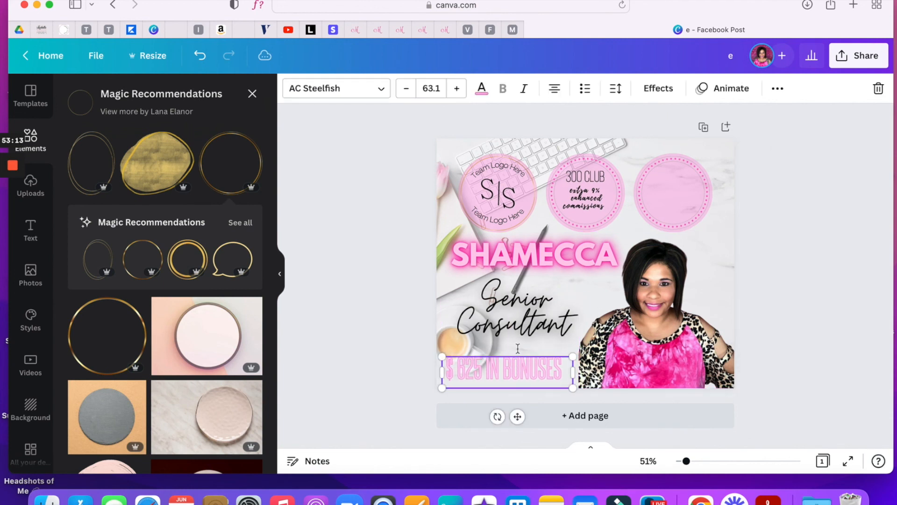
click(528, 313)
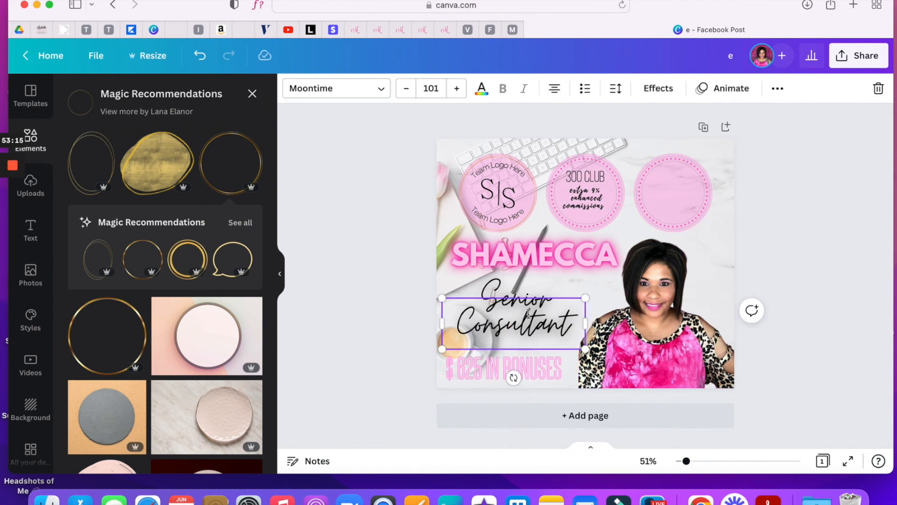
Recolor the "$ 625 IN BONUSES" text with the hot pink document color.
click(505, 358)
click(478, 89)
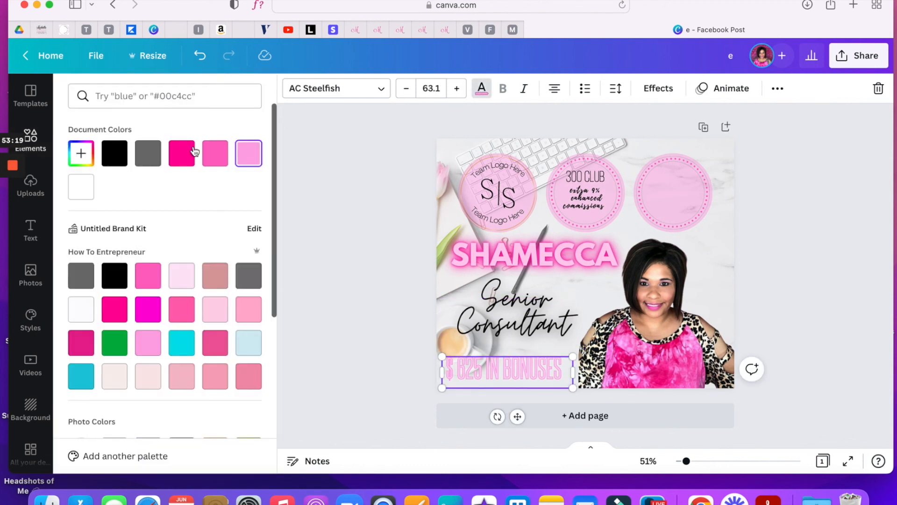
click(181, 153)
click(592, 325)
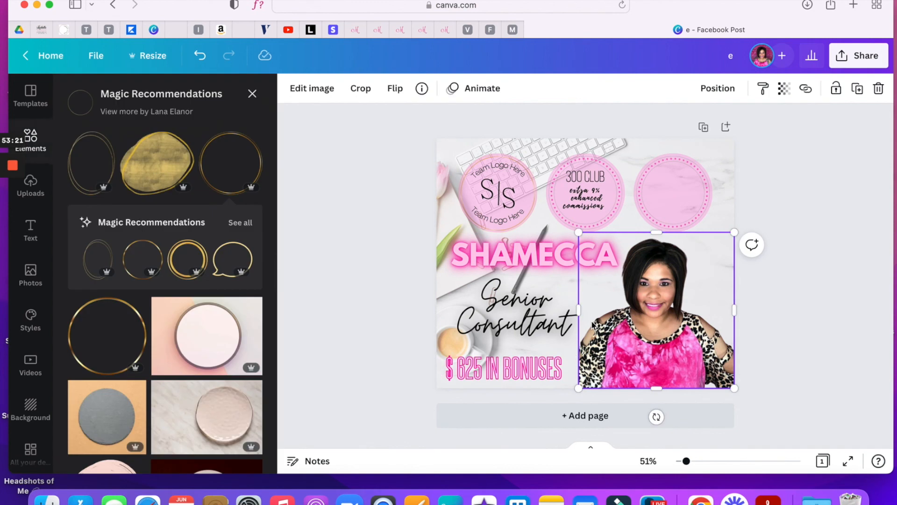
Shrink the "$ 625 IN BONUSES" text to font size 55.4.
click(569, 374)
drag(572, 355, 557, 360)
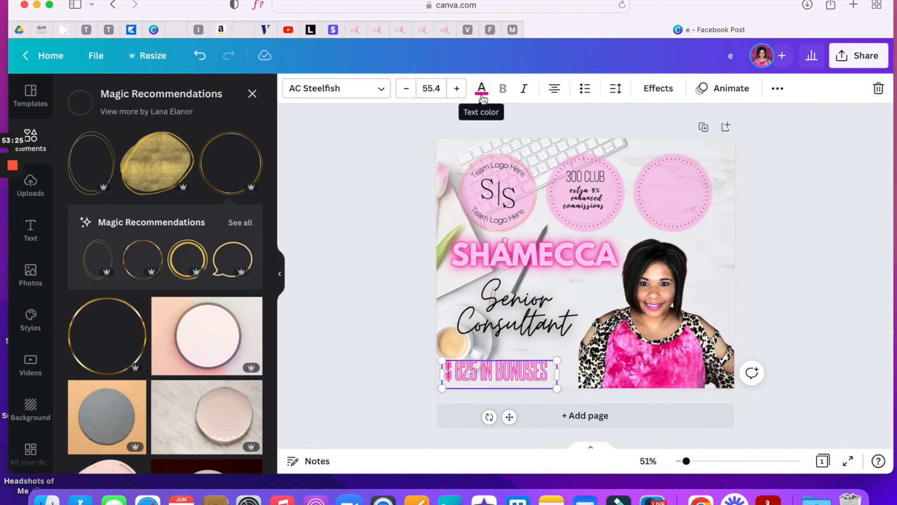
click(581, 343)
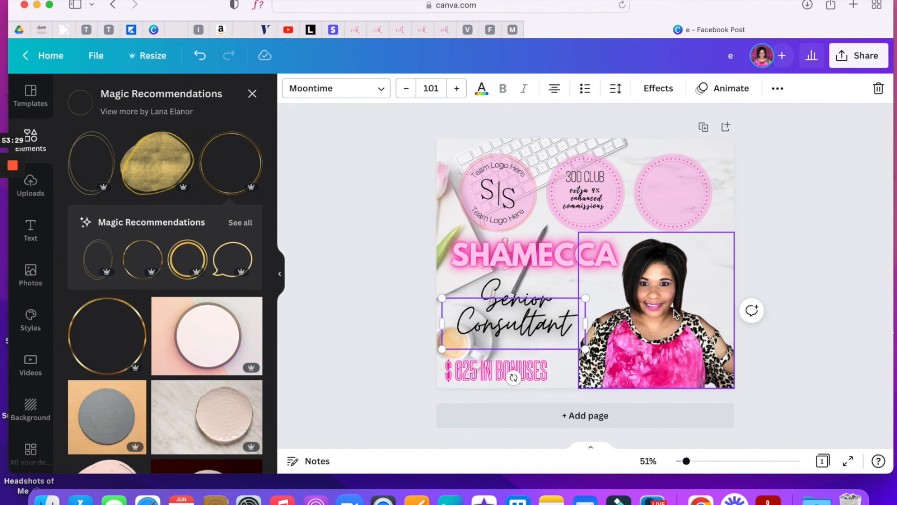
Add a Glow shadow to the portrait cutout and color it with the medium pink document color.
click(661, 352)
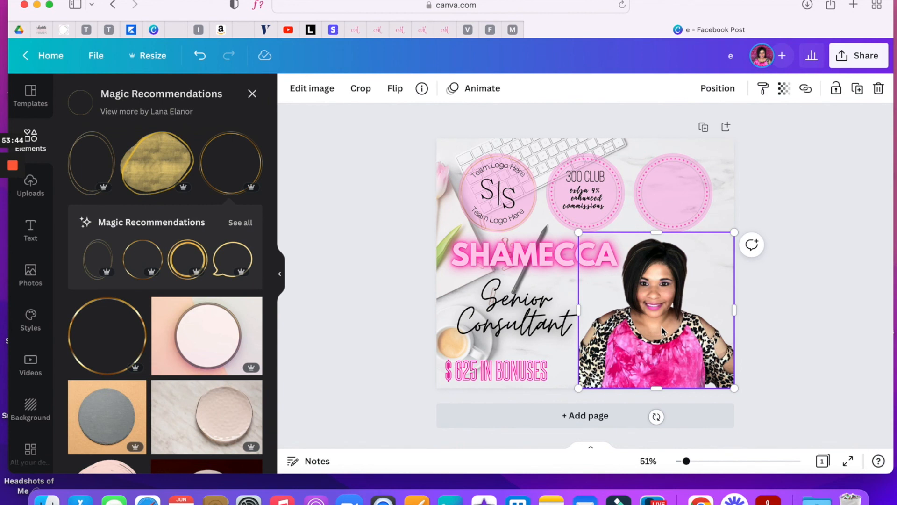
click(252, 93)
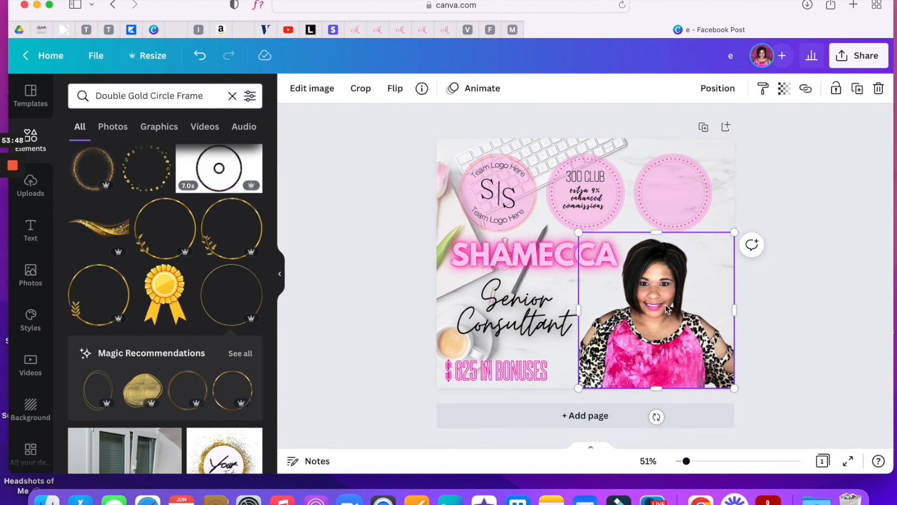
click(315, 92)
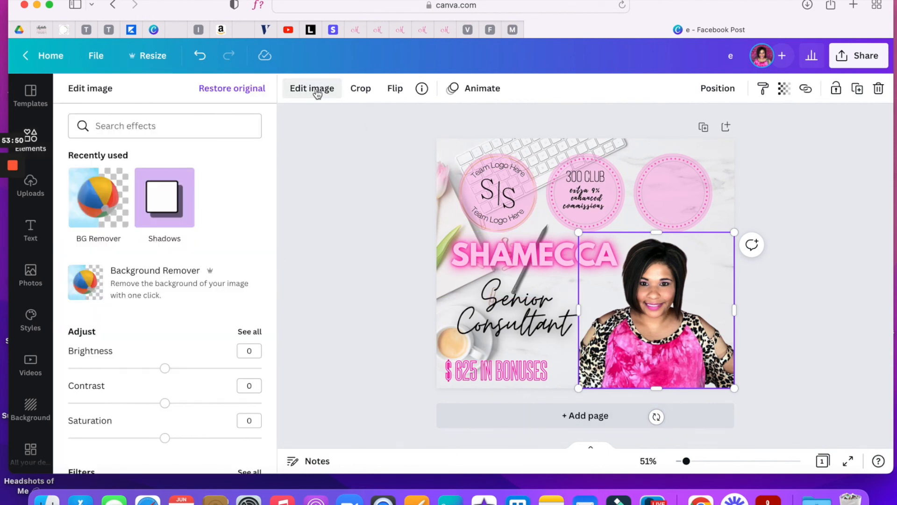
click(167, 198)
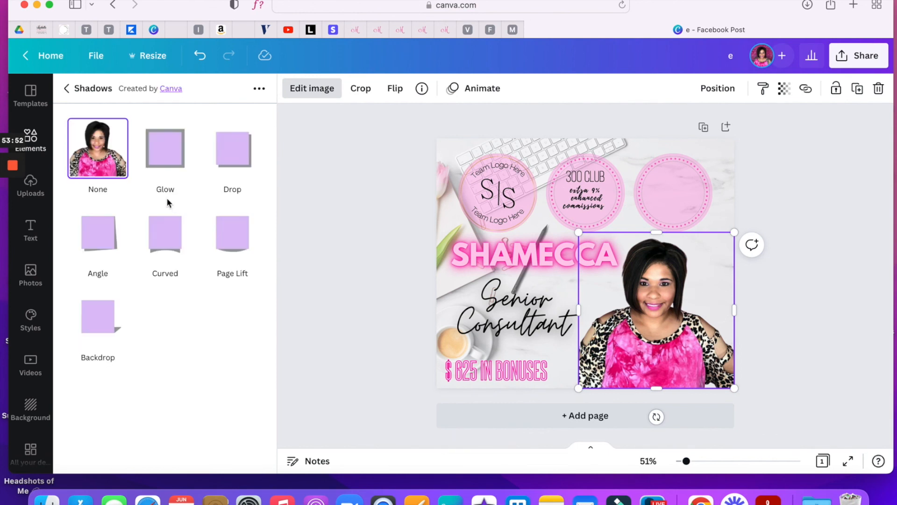
click(67, 89)
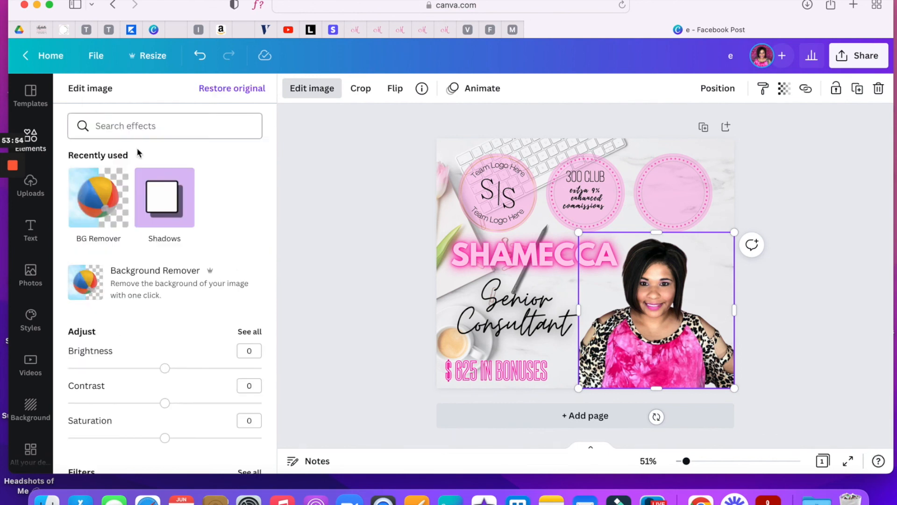
click(169, 218)
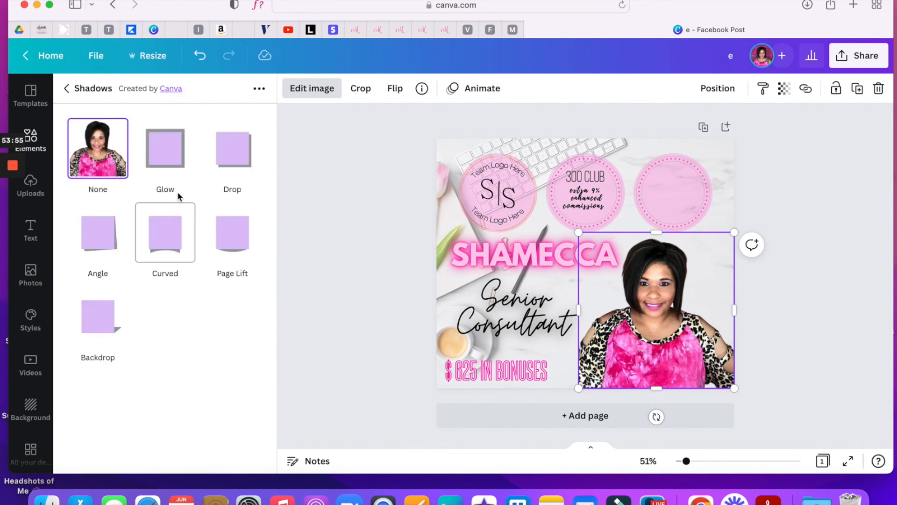
click(175, 157)
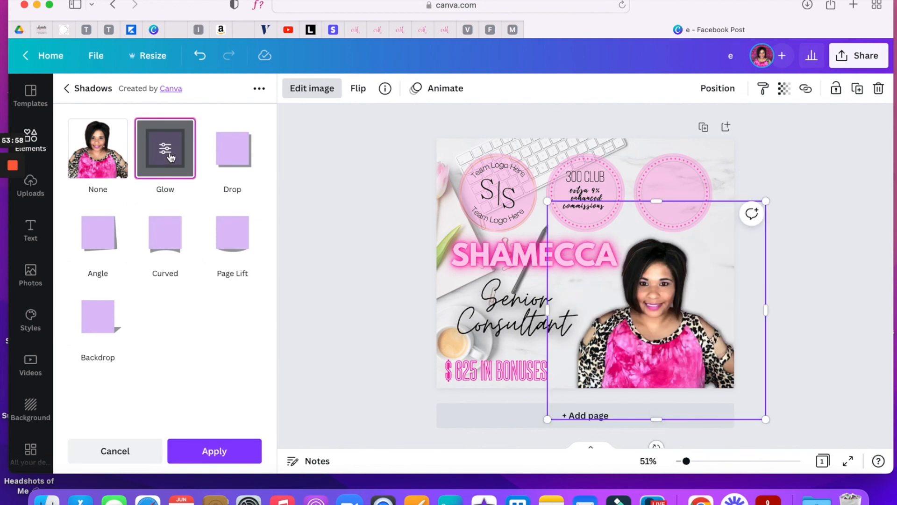
click(170, 153)
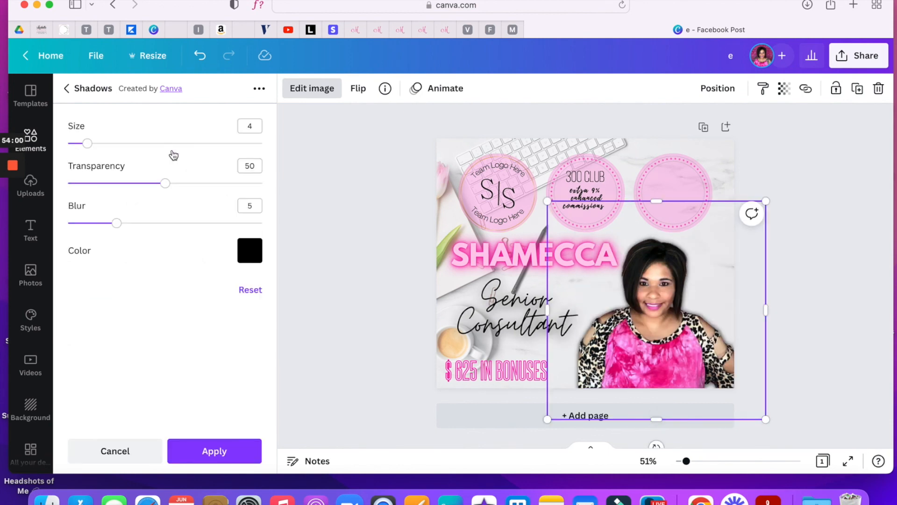
click(251, 246)
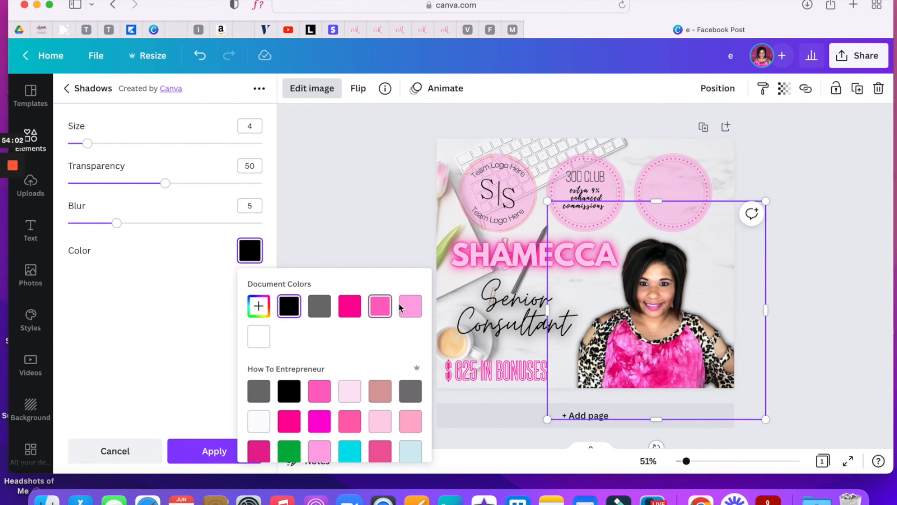
click(380, 306)
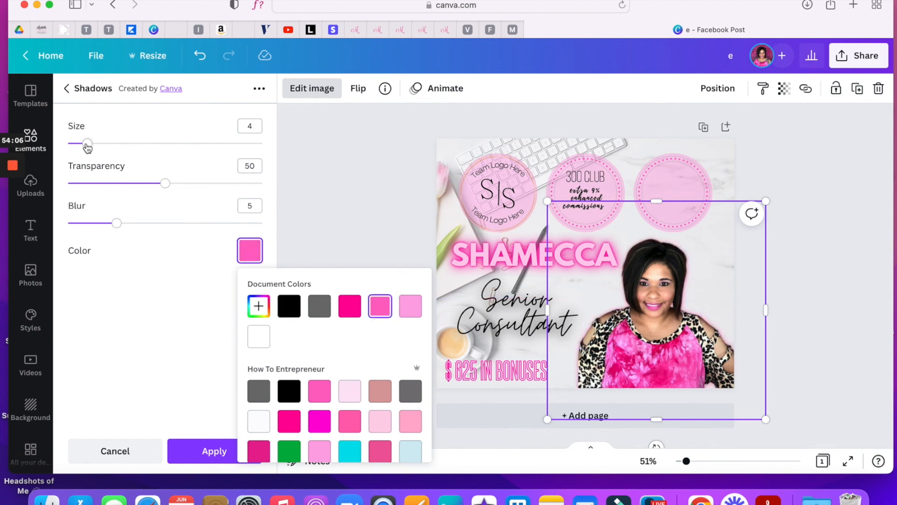
Adjust the portrait's pink glow to size 10, transparency 44 and blur 6, and keep it.
drag(88, 144, 117, 144)
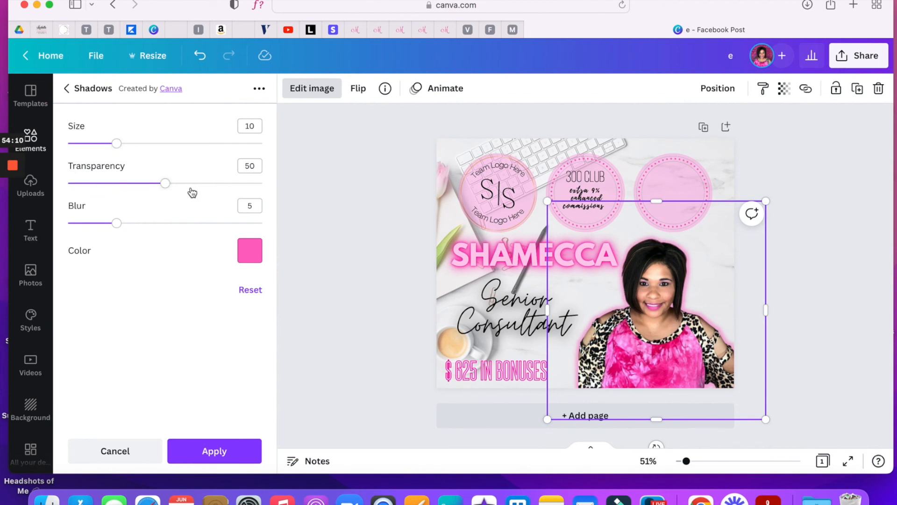
drag(165, 185, 267, 190)
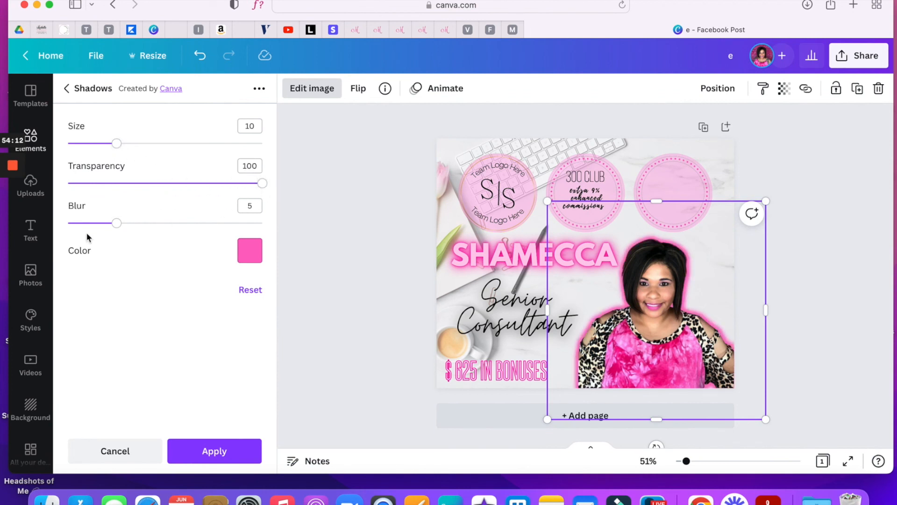
drag(117, 223, 68, 223)
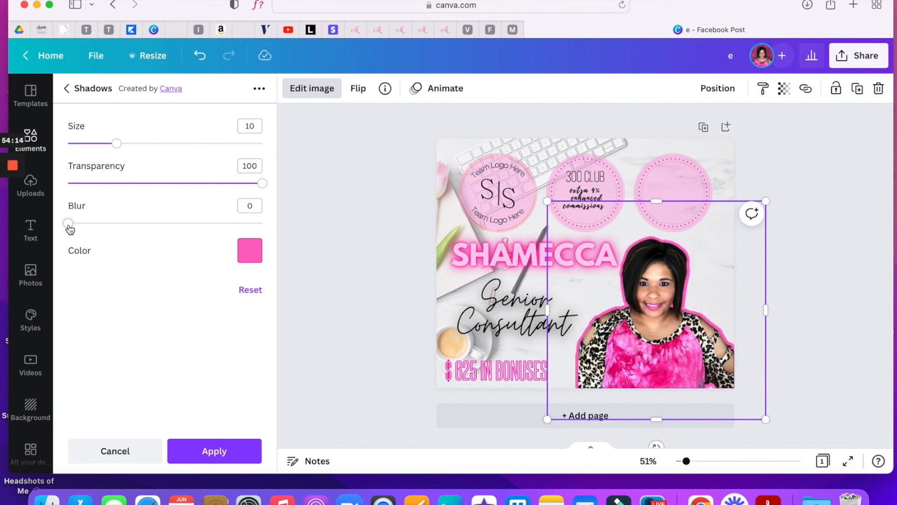
drag(258, 184, 202, 184)
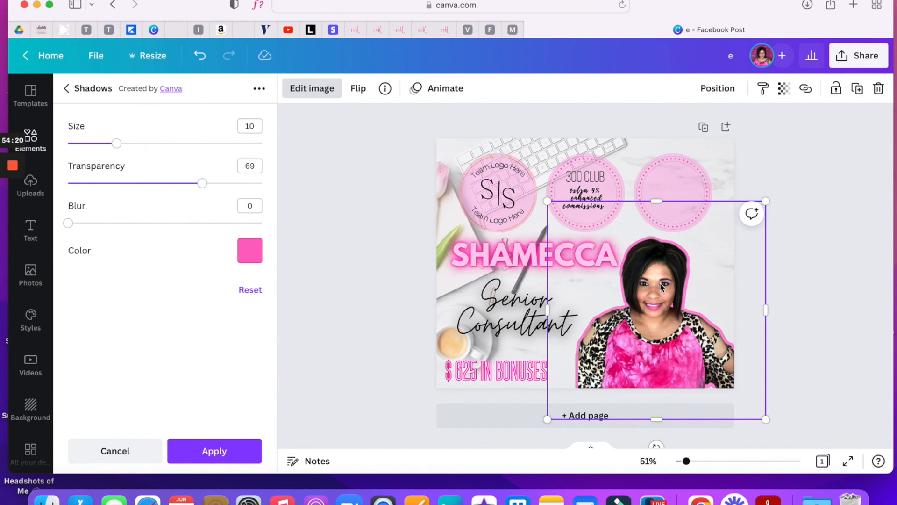
drag(68, 223, 126, 226)
drag(202, 182, 154, 183)
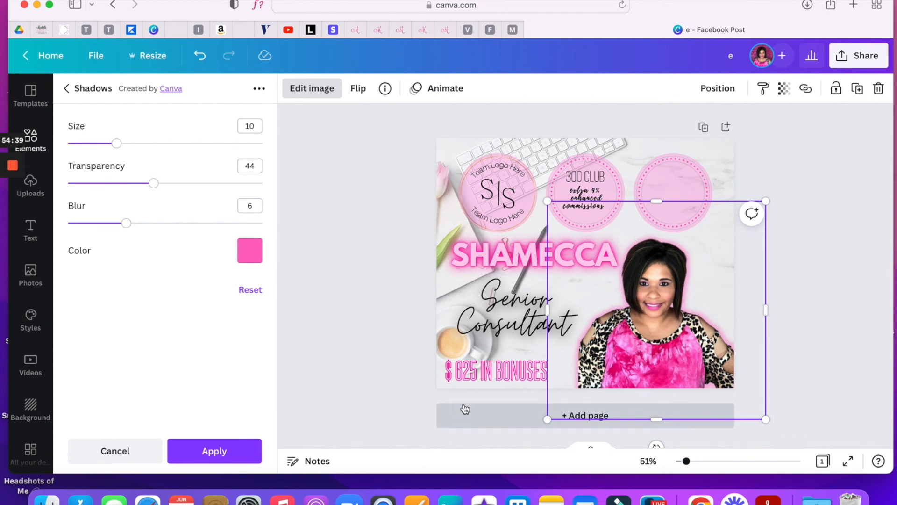
click(490, 372)
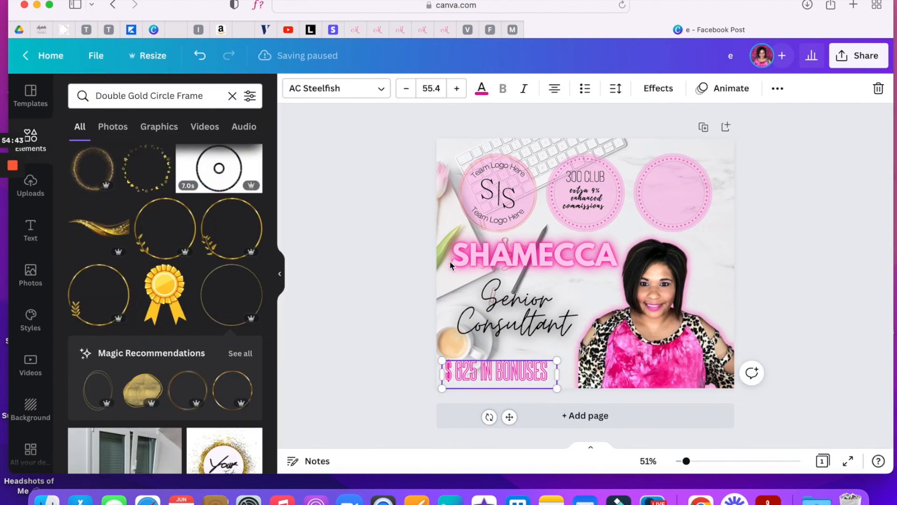
Move the glowing portrait slightly down and to the right, away from the neon name.
click(457, 159)
click(644, 292)
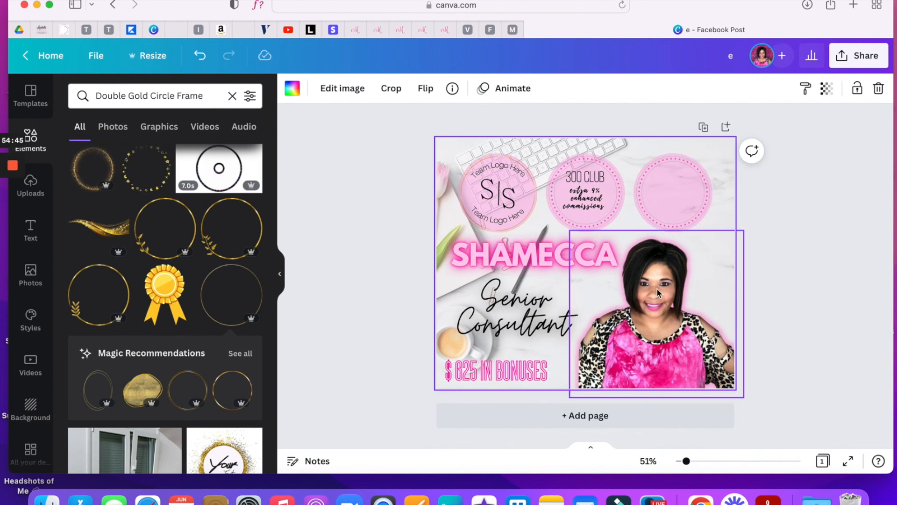
mouse_move(643, 293)
mouse_down()
mouse_move(643, 284)
mouse_move(646, 299)
mouse_up()
click(627, 227)
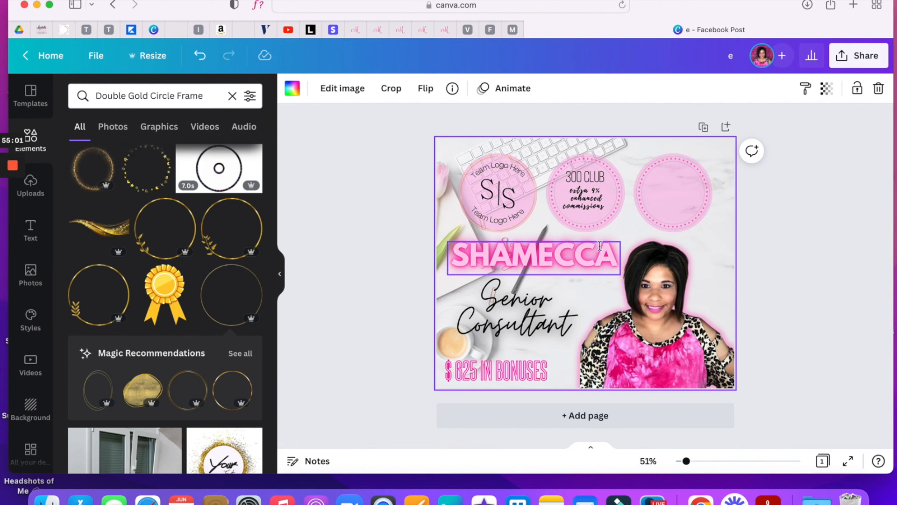
Replace the design's title with one starting with "FB | ".
click(731, 55)
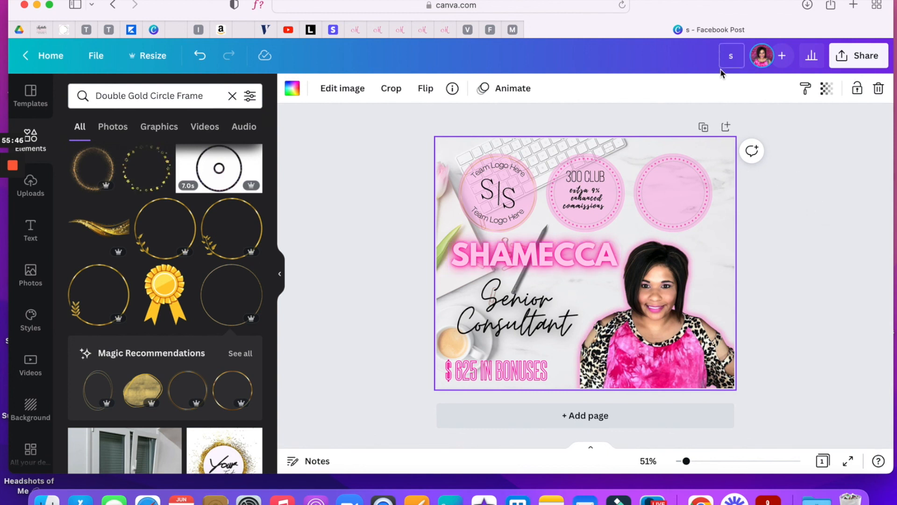
text(s)
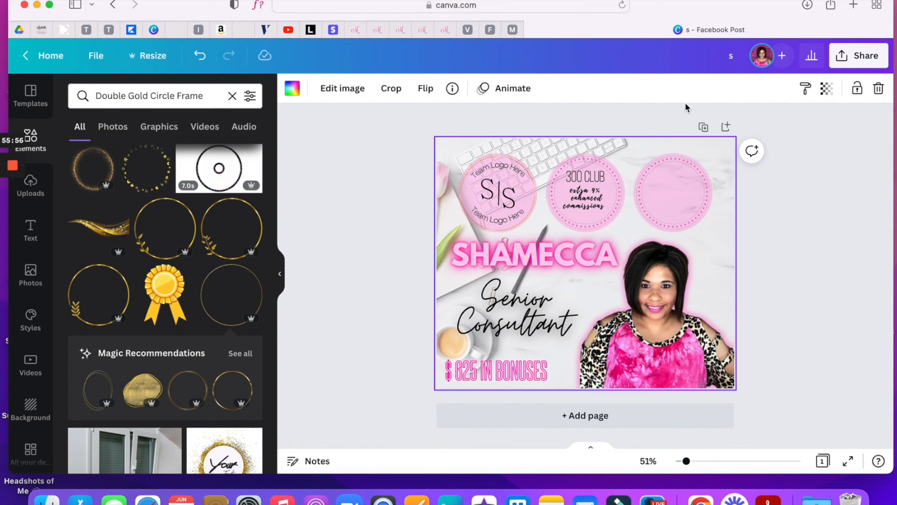
click(729, 57)
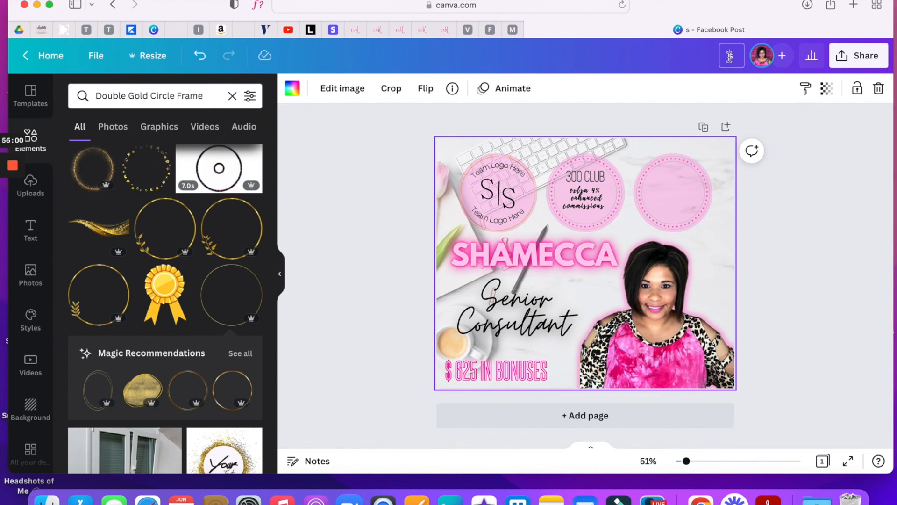
key(BackSpace)
text(FB | Shou)
key(BackSpace)
key(BackSpace)
key(BackSpace)
key(BackSpace)
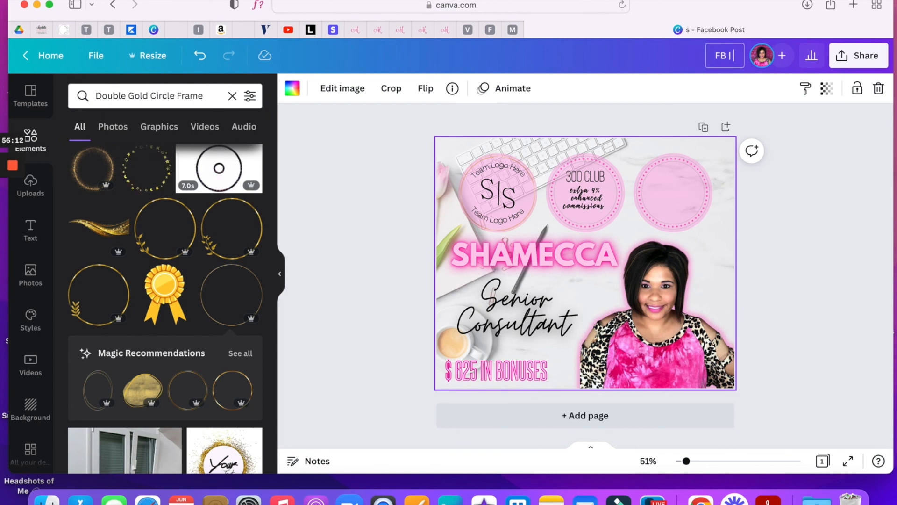